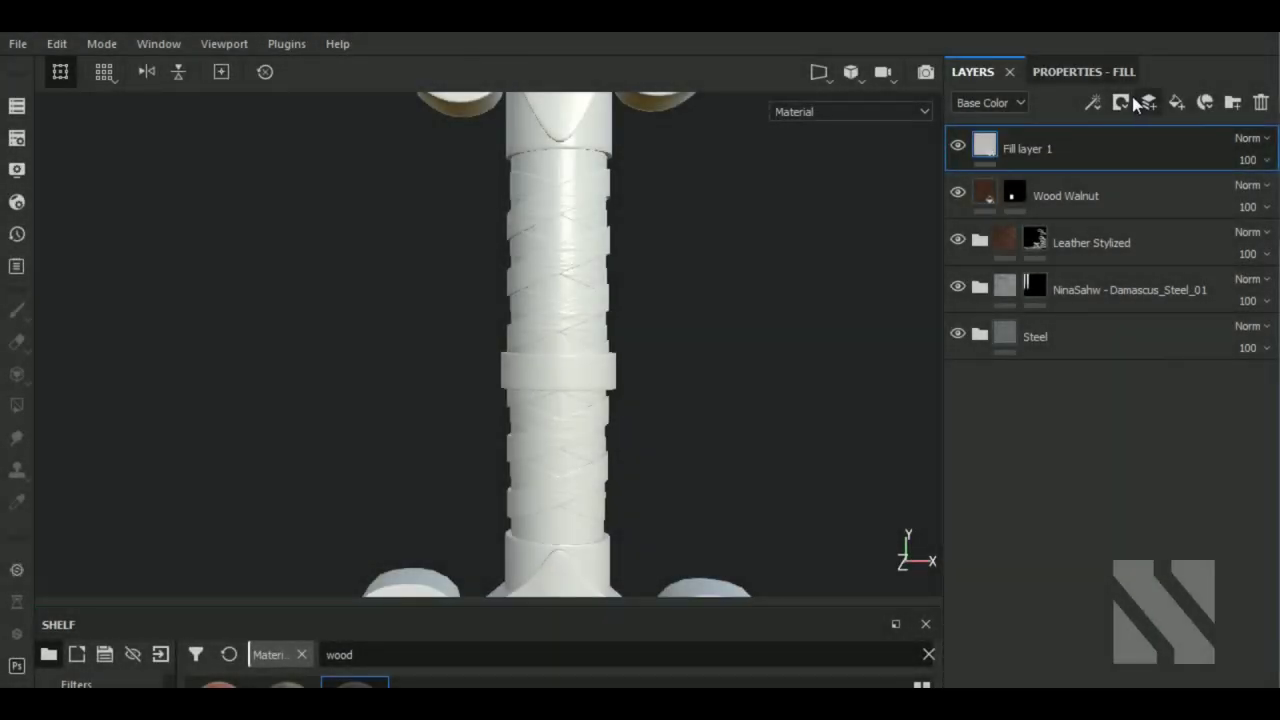
- Remove the extra paint layer and give Fill layer 1 a black mask
{"action": "left_click", "coordinate": [1148, 104]}
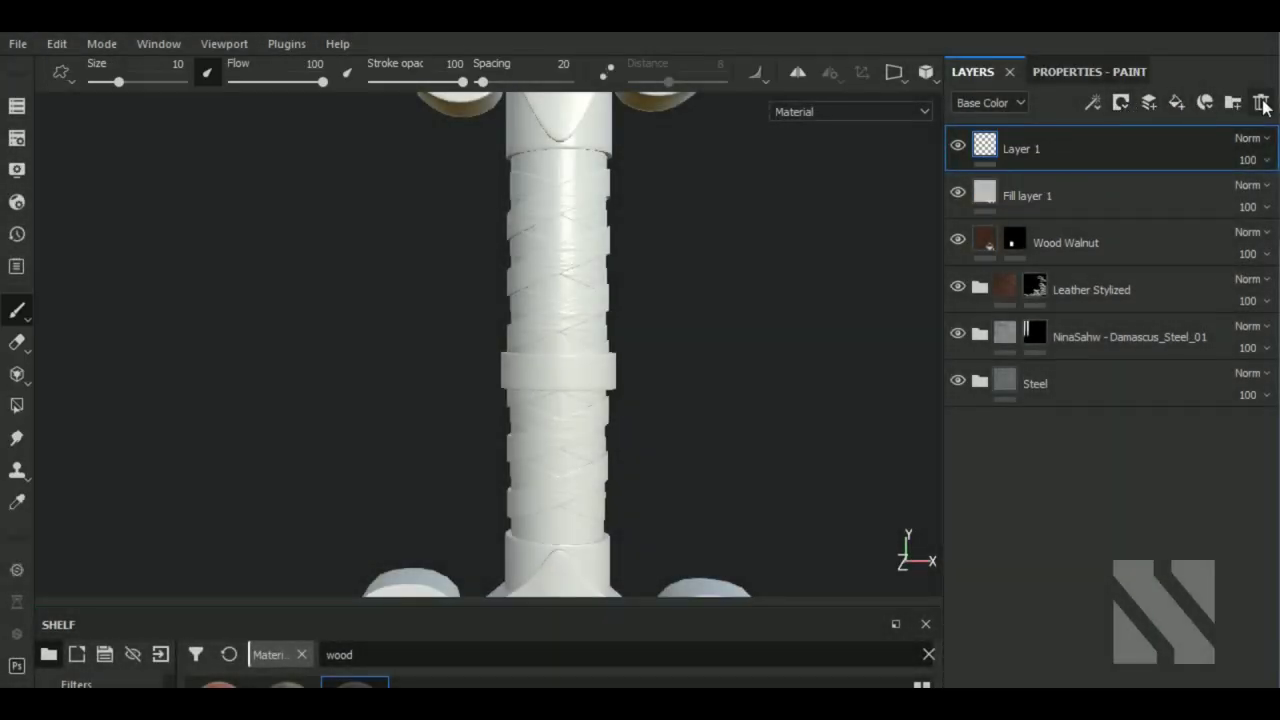
{"action": "left_click", "coordinate": [1261, 104]}
{"action": "left_click", "coordinate": [1120, 103]}
{"action": "left_click", "coordinate": [1132, 148]}
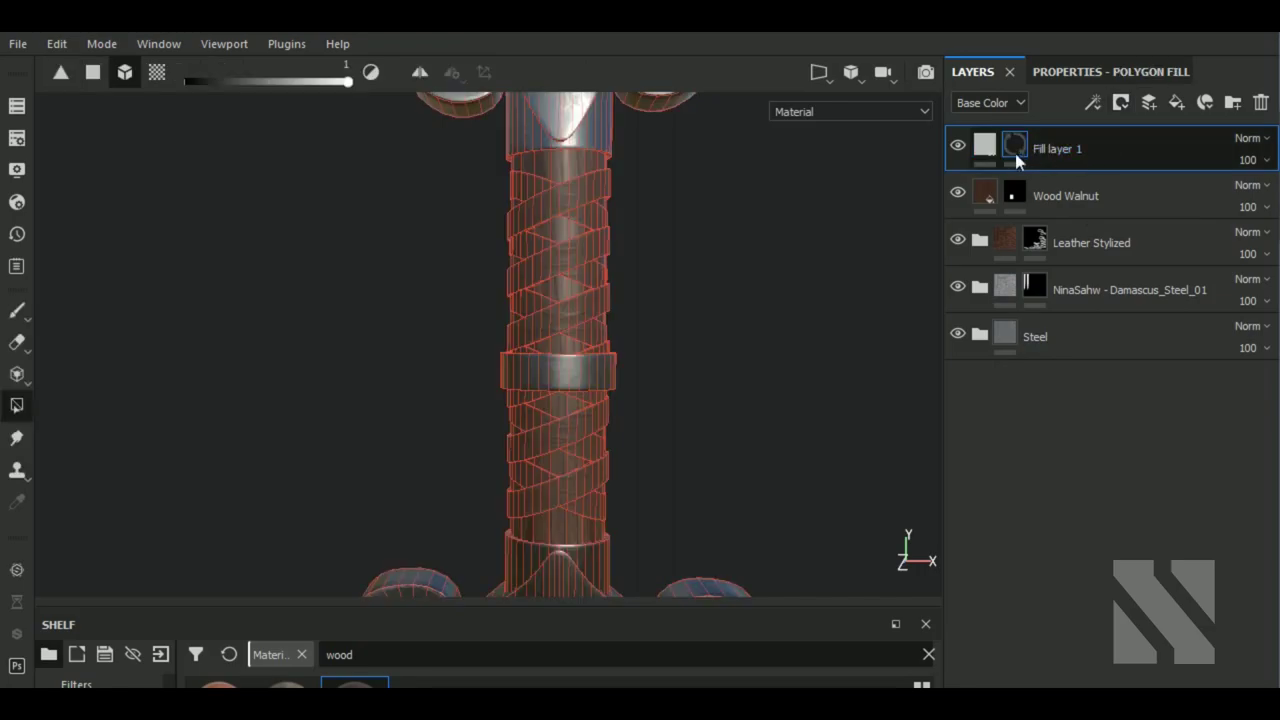
- Keep only the height channel active on Fill layer 1 and adjust its height value
{"action": "left_click", "coordinate": [985, 148]}
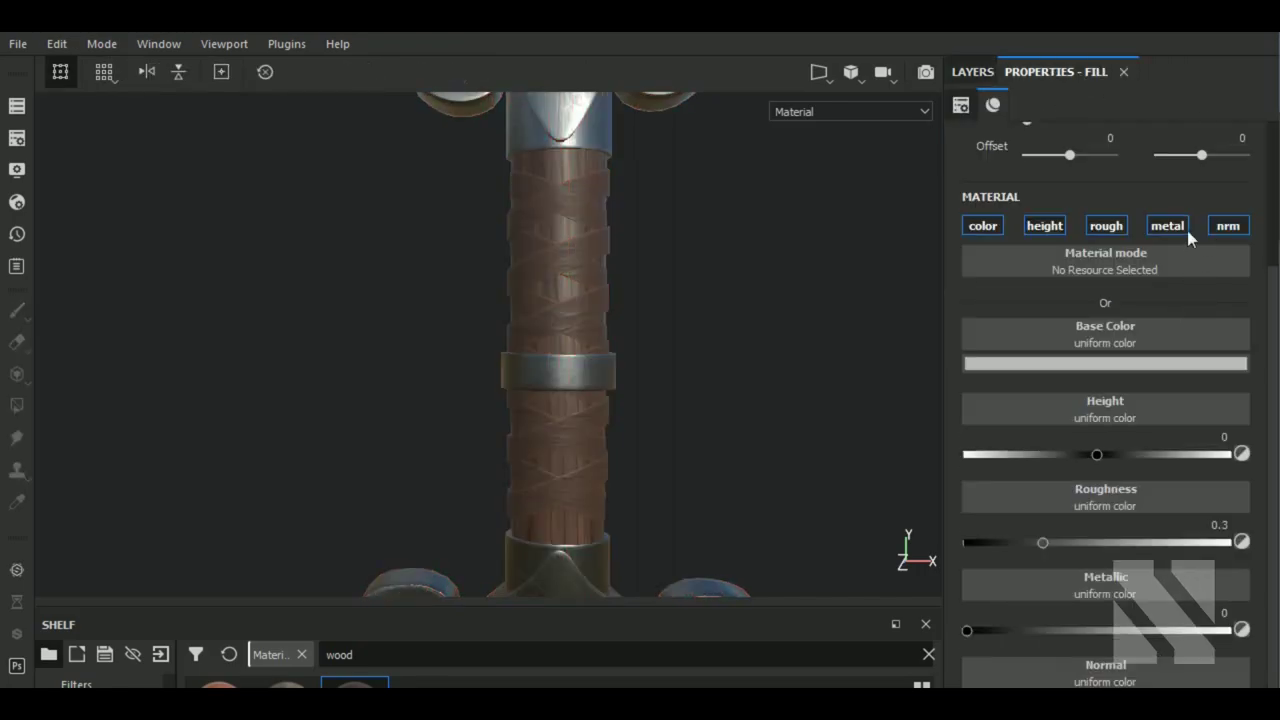
{"action": "left_click", "coordinate": [1062, 228]}
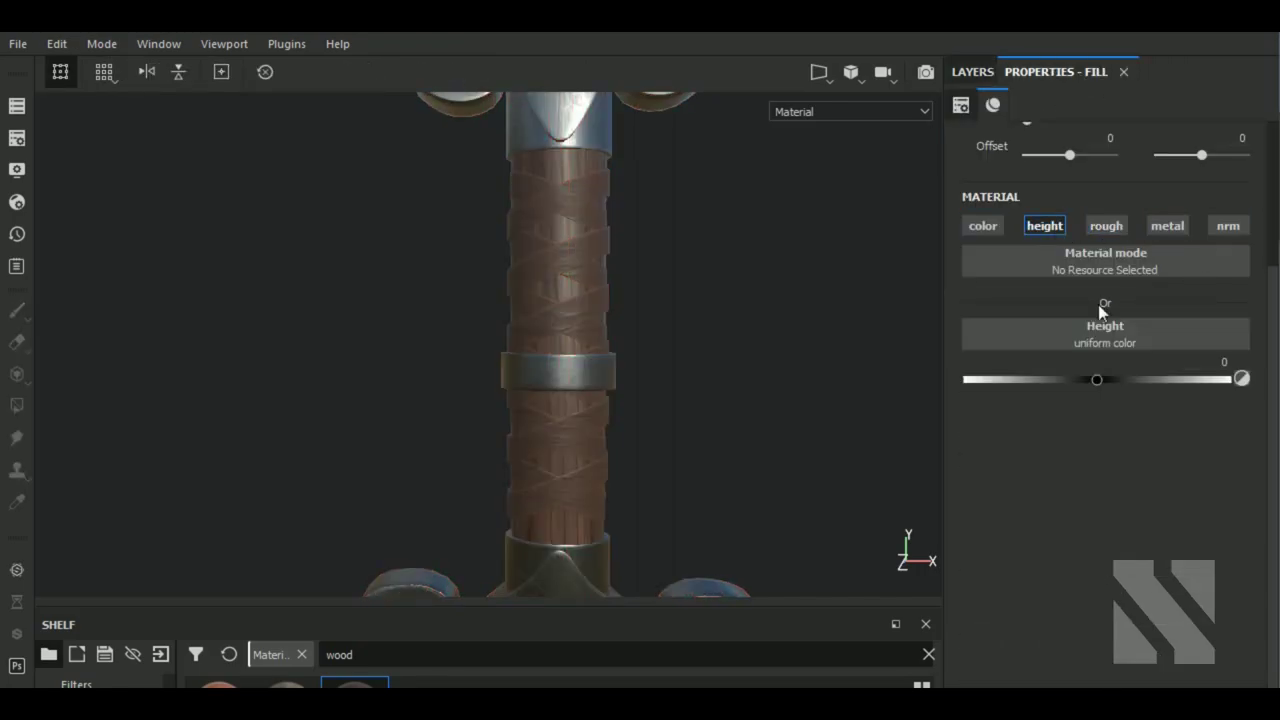
{"action": "left_click", "coordinate": [1091, 380]}
{"action": "left_click", "coordinate": [972, 72]}
- Rename the fill layer to 'ornaments' and switch to the brush tool
{"action": "left_click", "coordinate": [1025, 145]}
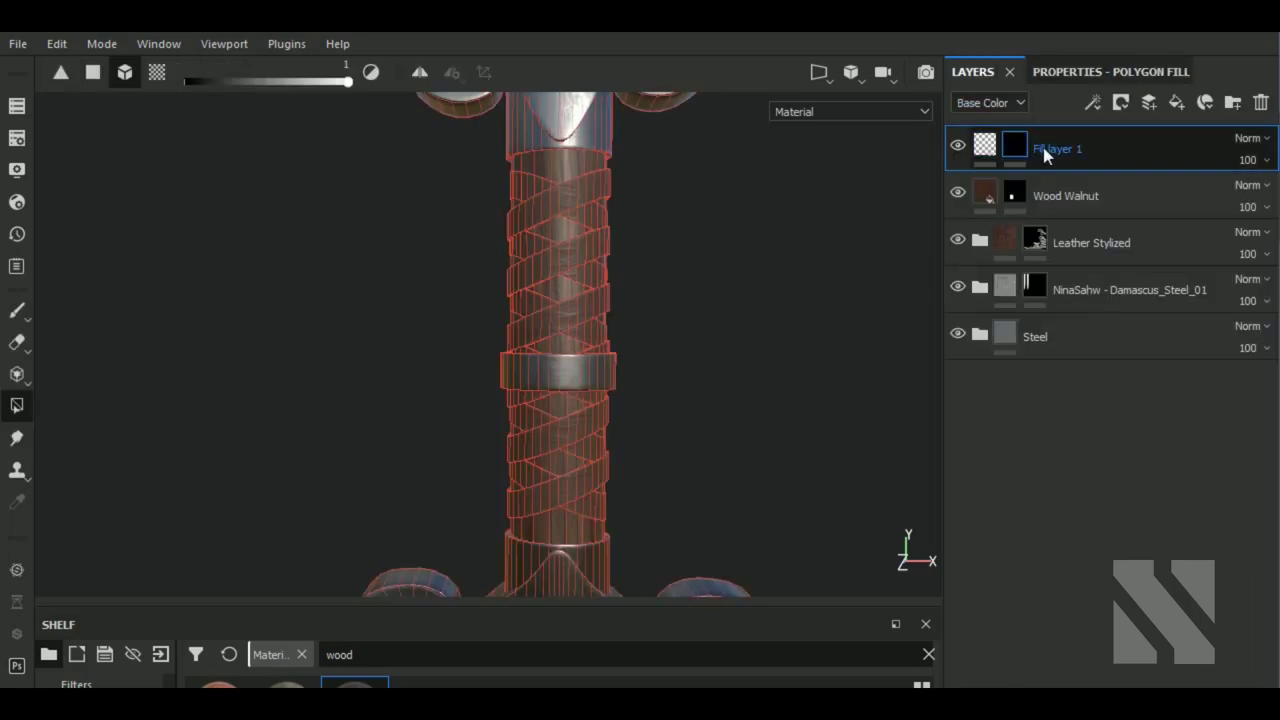
{"action": "double_click", "coordinate": [1062, 152]}
{"action": "type", "text": "s"}
{"action": "key", "text": "Return"}
{"action": "left_click", "coordinate": [17, 311]}
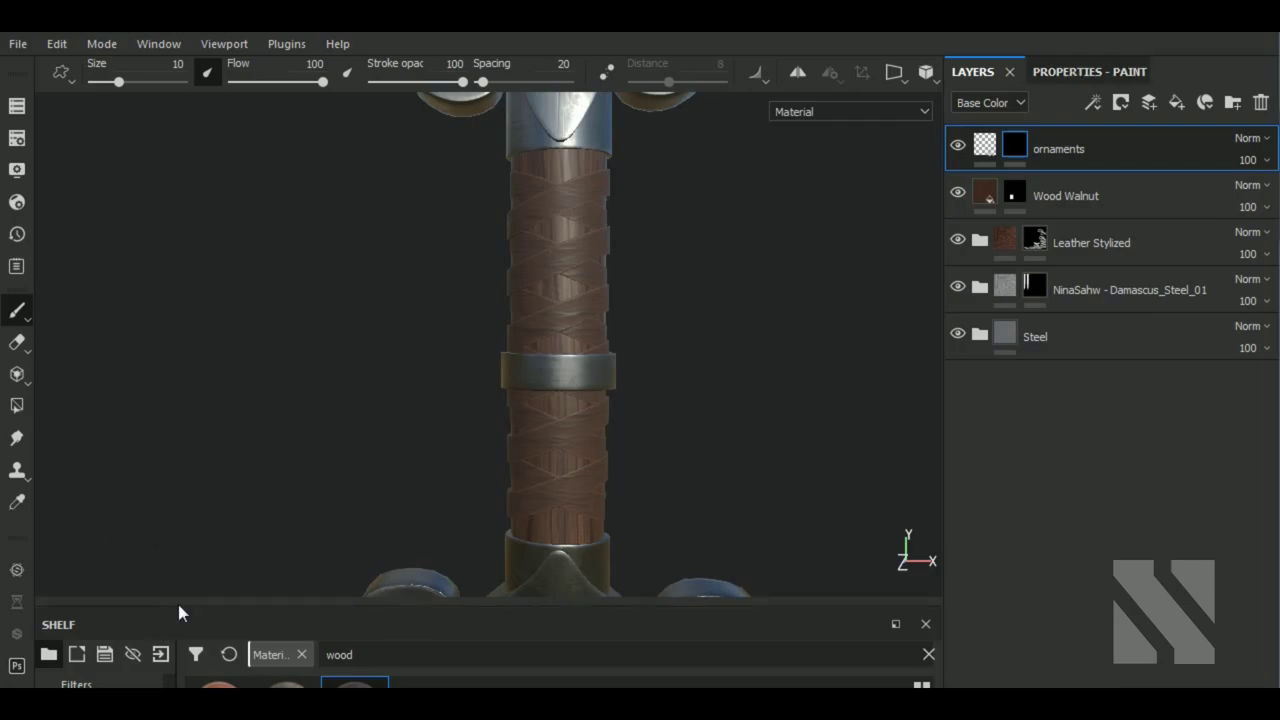
- Find the Leaf Swirl brush by searching the brush presets for 'dynamic'
{"action": "left_click_drag", "start_coordinate": [194, 602], "coordinate": [203, 467]}
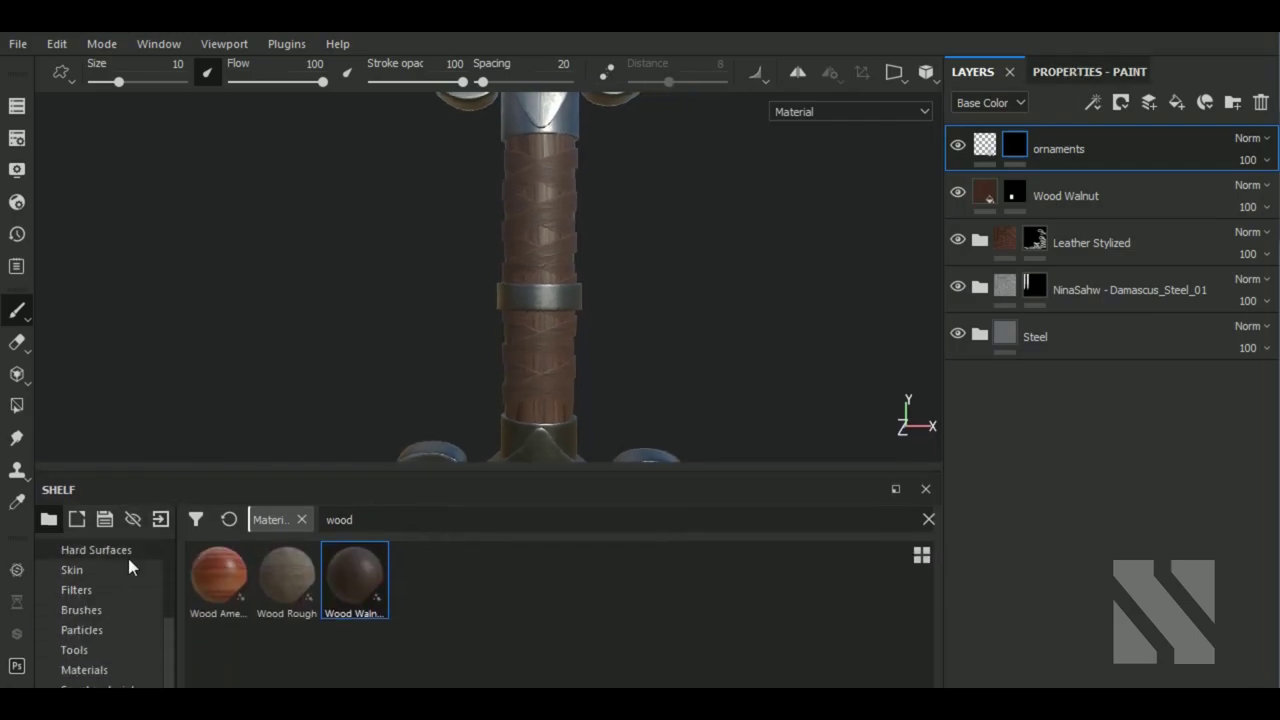
{"action": "left_click", "coordinate": [113, 612]}
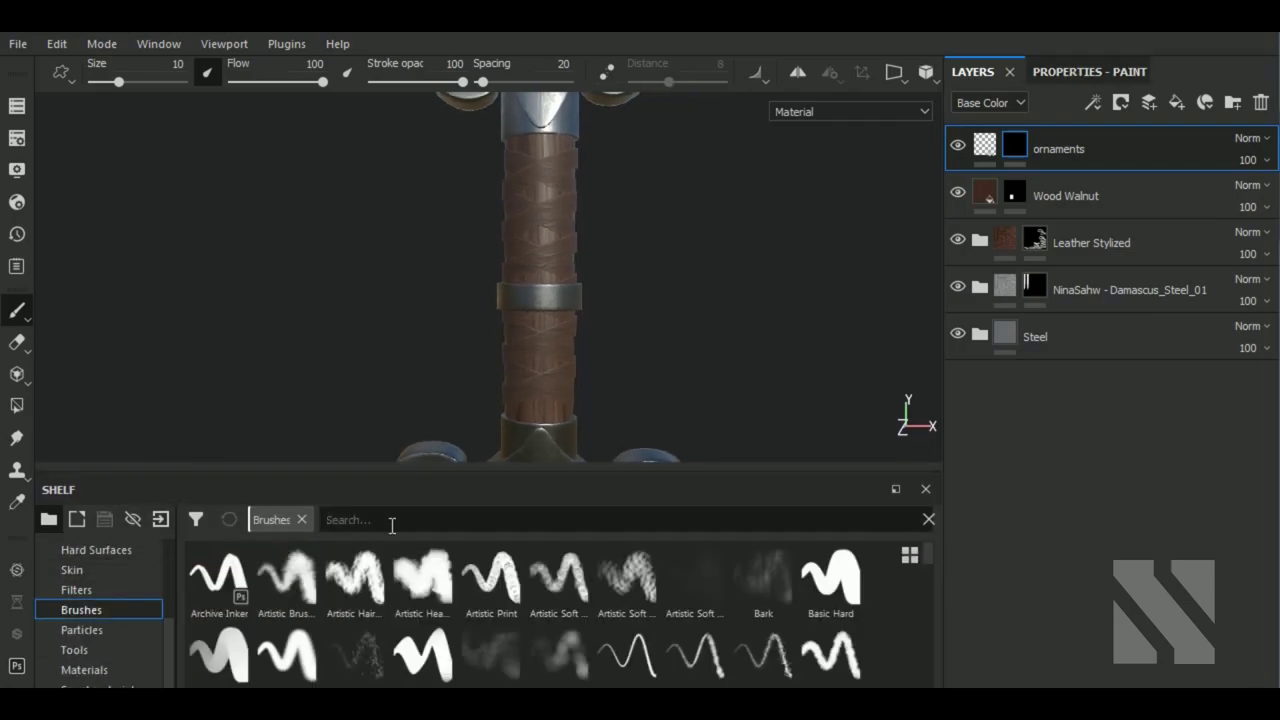
{"action": "left_click", "coordinate": [392, 520]}
{"action": "type", "text": "dynamic"}
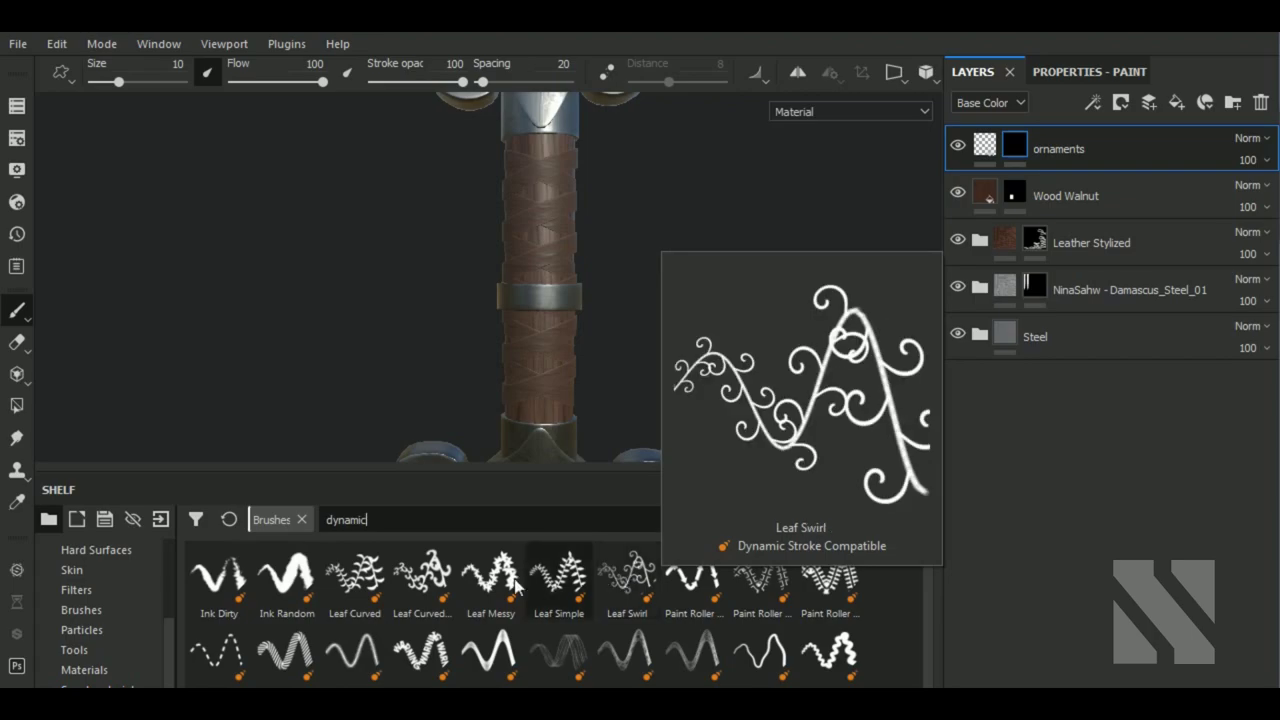
{"action": "left_click", "coordinate": [640, 582]}
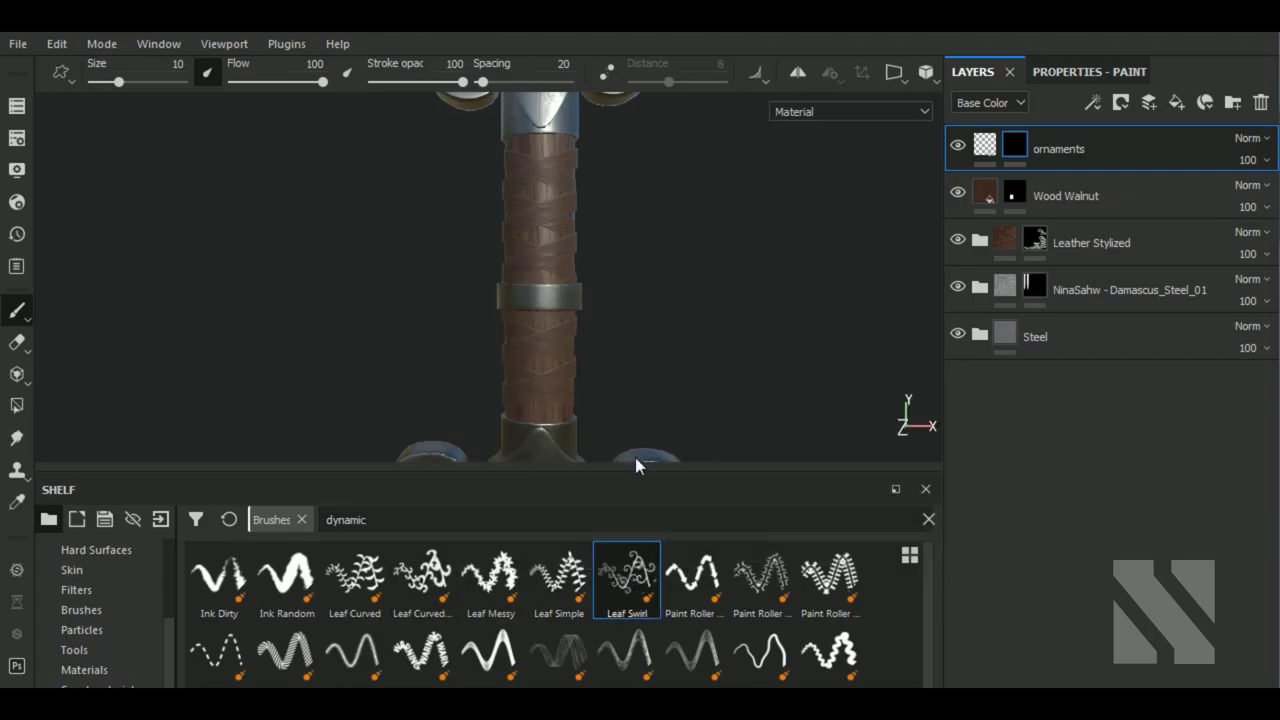
- Set the Leaf Swirl brush size to 20 and spacing to 5
{"action": "right_click_drag", "start_coordinate": [508, 281], "coordinate": [560, 282], "text": "ctrl"}
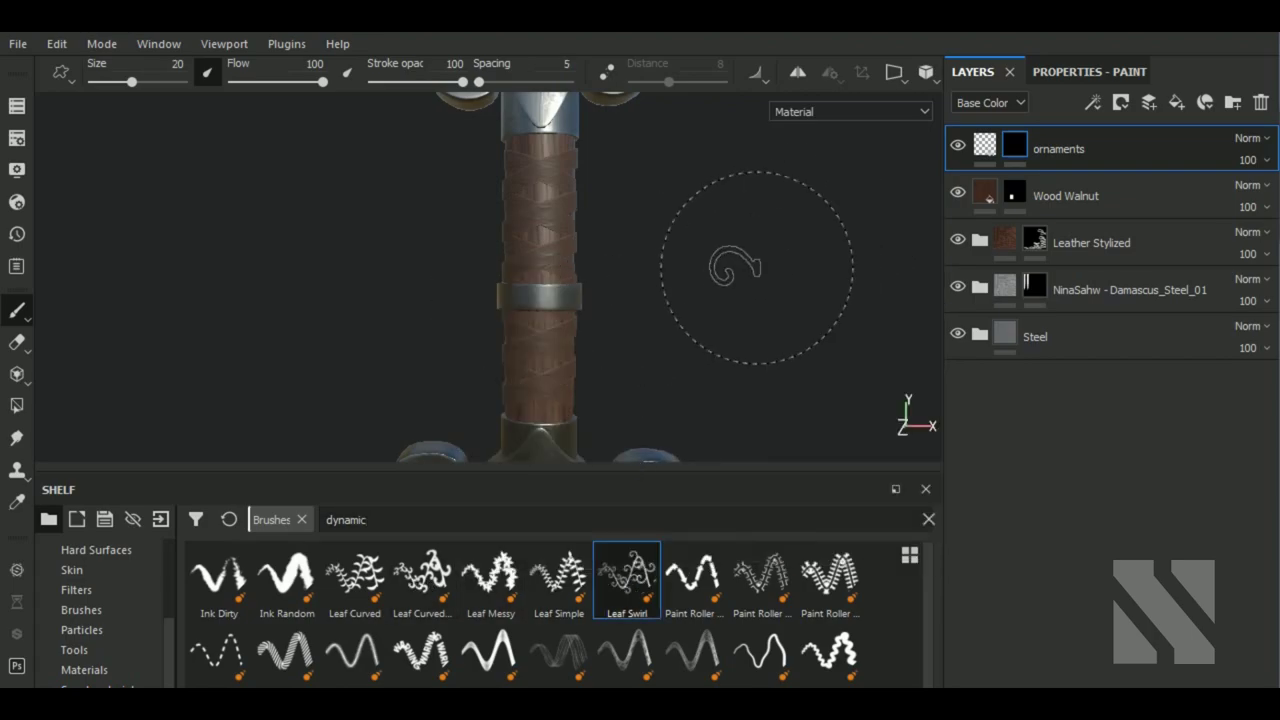
{"action": "left_click_drag", "start_coordinate": [757, 271], "coordinate": [750, 326], "text": "alt"}
{"action": "scroll", "coordinate": [614, 314], "scroll_direction": "up", "scroll_amount": 3}
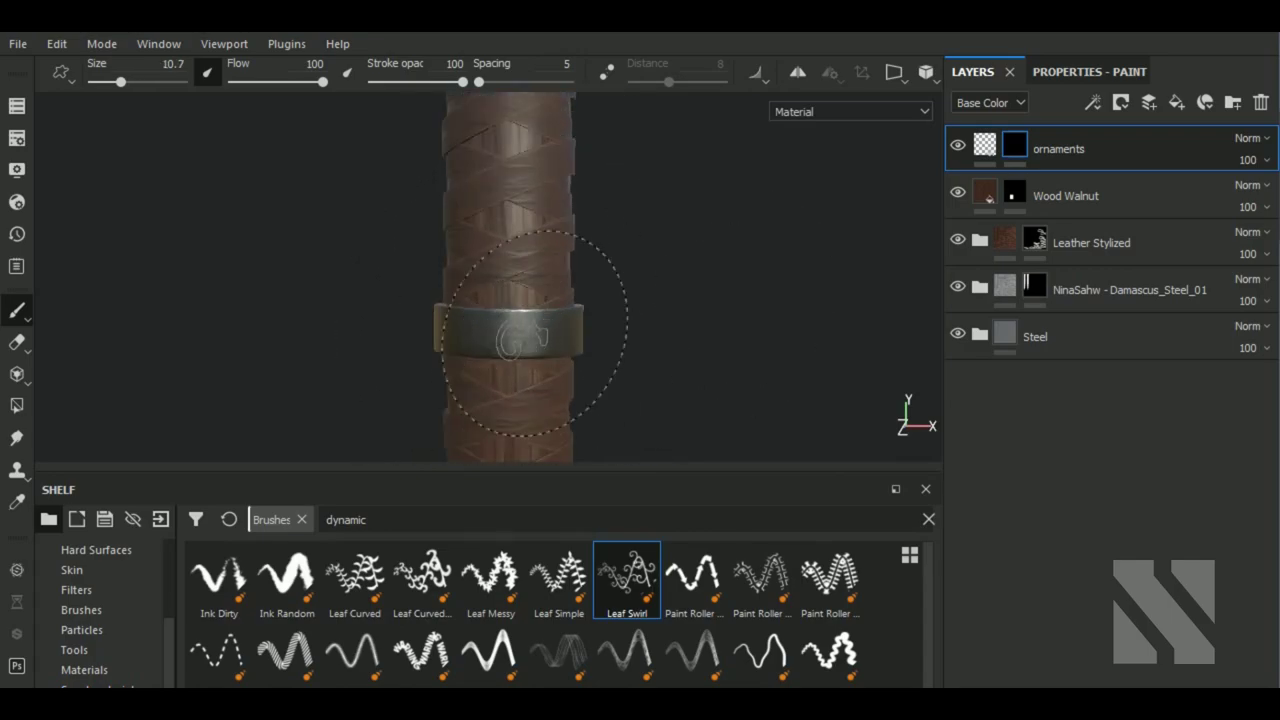
{"action": "right_click_drag", "start_coordinate": [600, 335], "coordinate": [531, 335], "text": "ctrl"}
- Turn on mirror symmetry and shrink the brush to about 4.29
{"action": "left_click", "coordinate": [797, 72]}
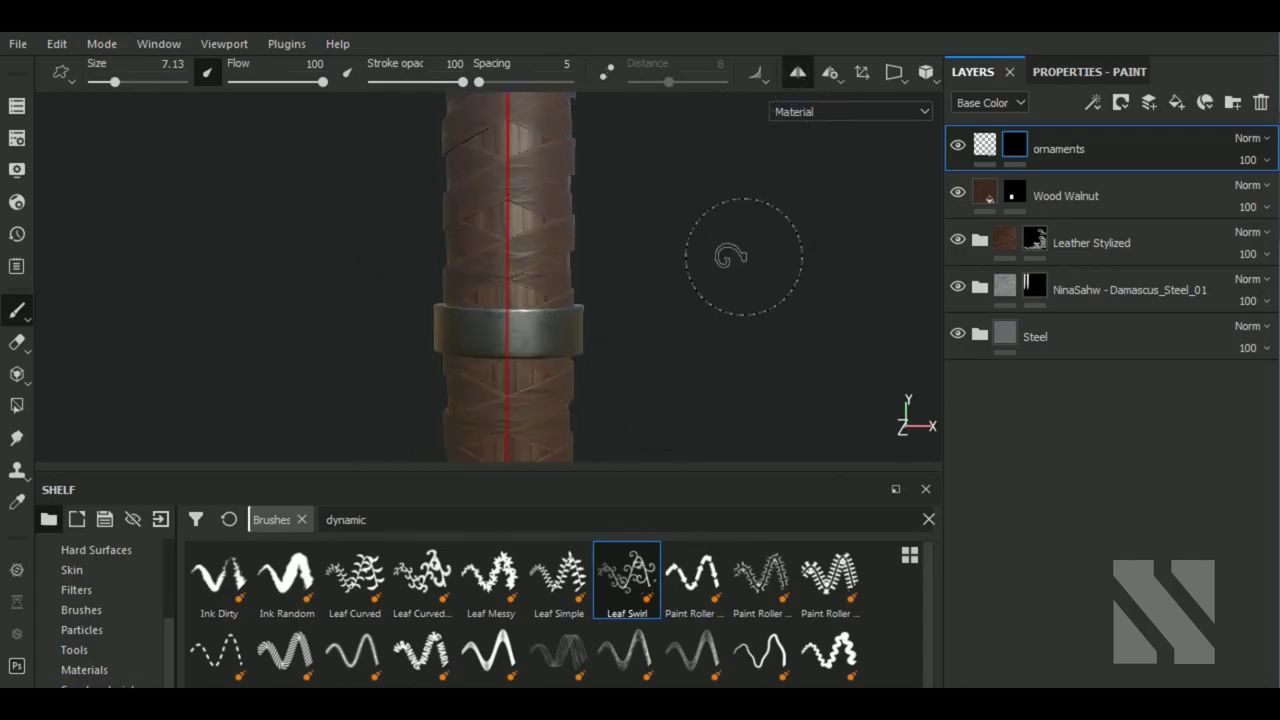
{"action": "left_click_drag", "start_coordinate": [743, 251], "coordinate": [746, 323], "text": "alt"}
{"action": "scroll", "coordinate": [527, 334], "scroll_direction": "up", "scroll_amount": 2}
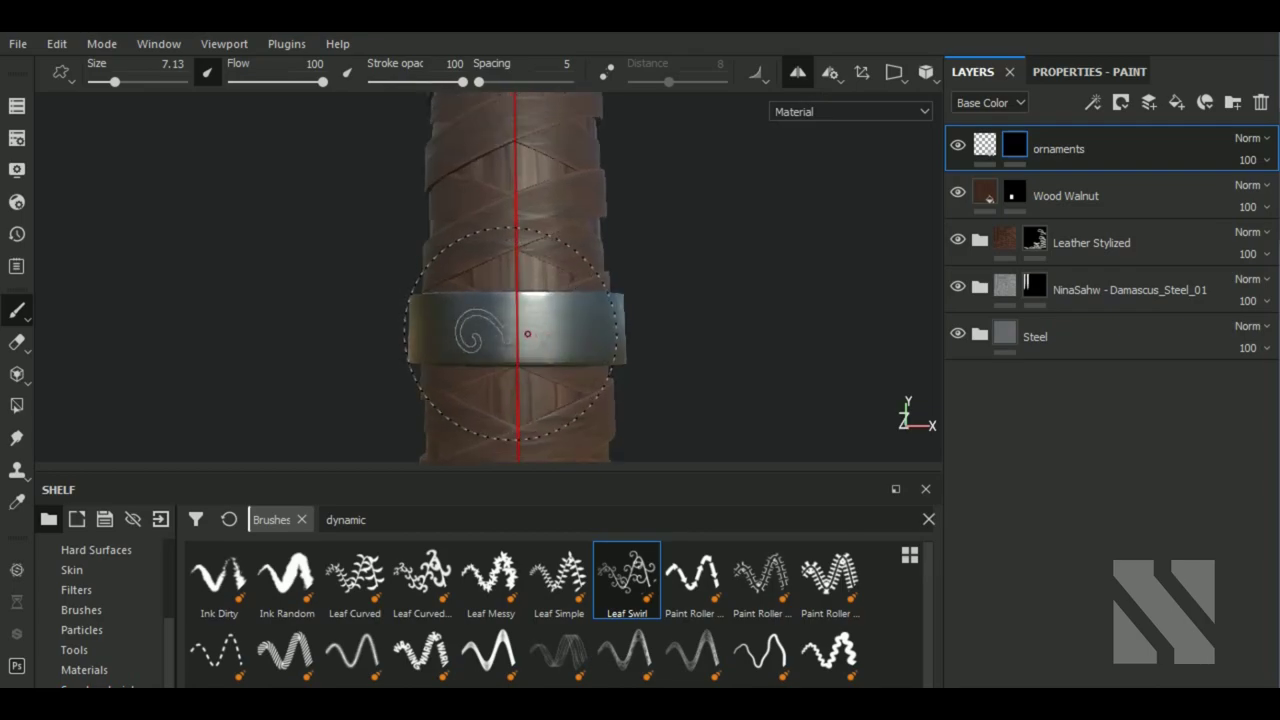
{"action": "right_click_drag", "start_coordinate": [525, 333], "coordinate": [525, 329], "text": "ctrl"}
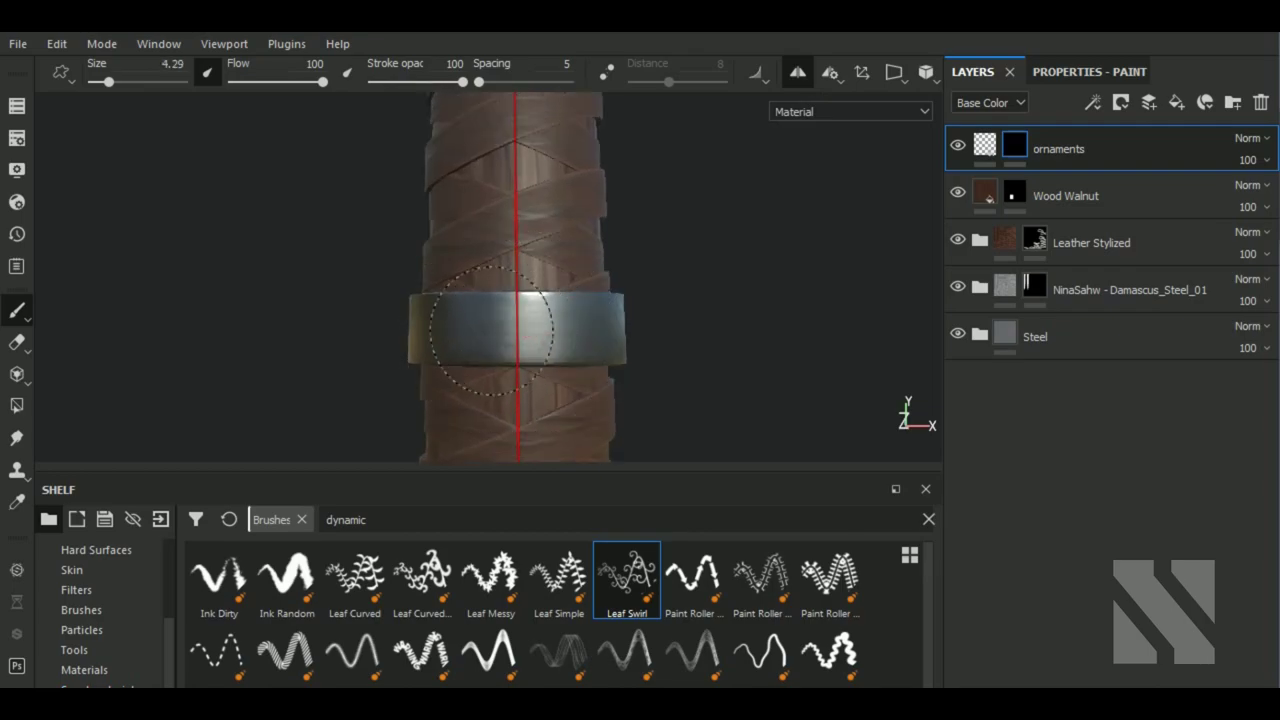
- Test a mirrored swirl stroke on the ring, undo it, and show the 2D/3D split view
{"action": "left_click_drag", "start_coordinate": [491, 330], "coordinate": [590, 330]}
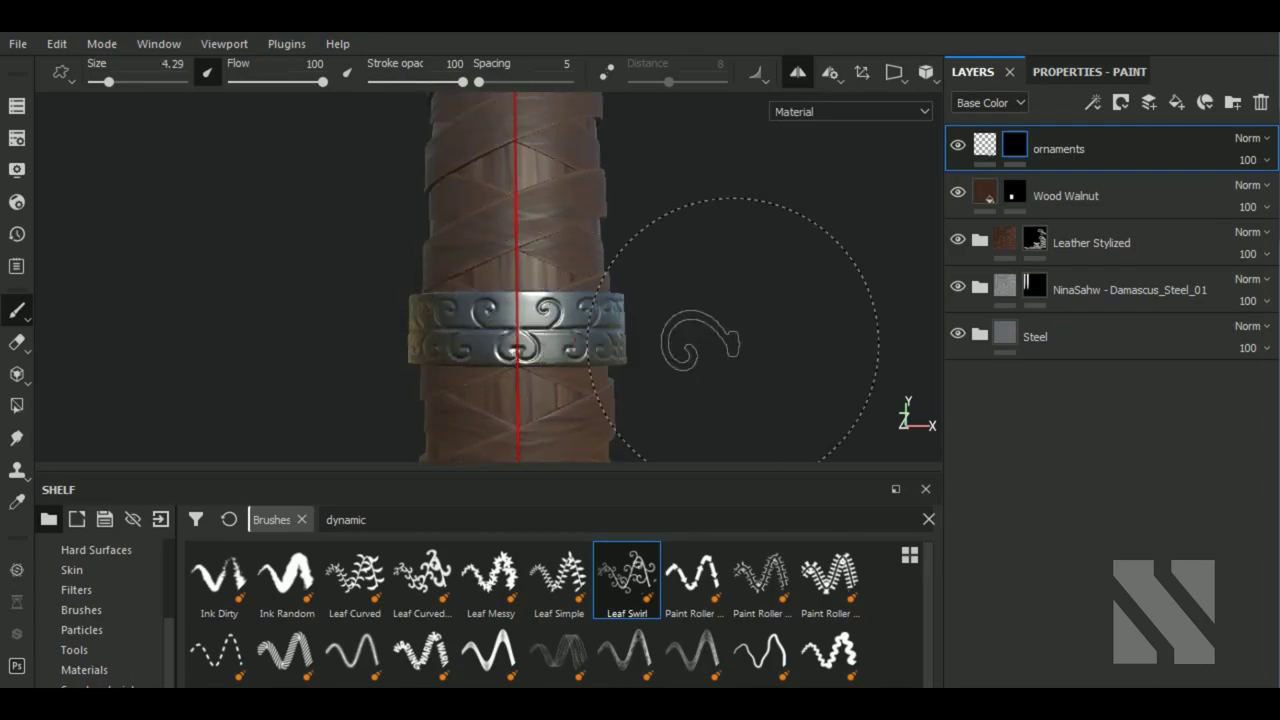
{"action": "key", "text": "ctrl+z"}
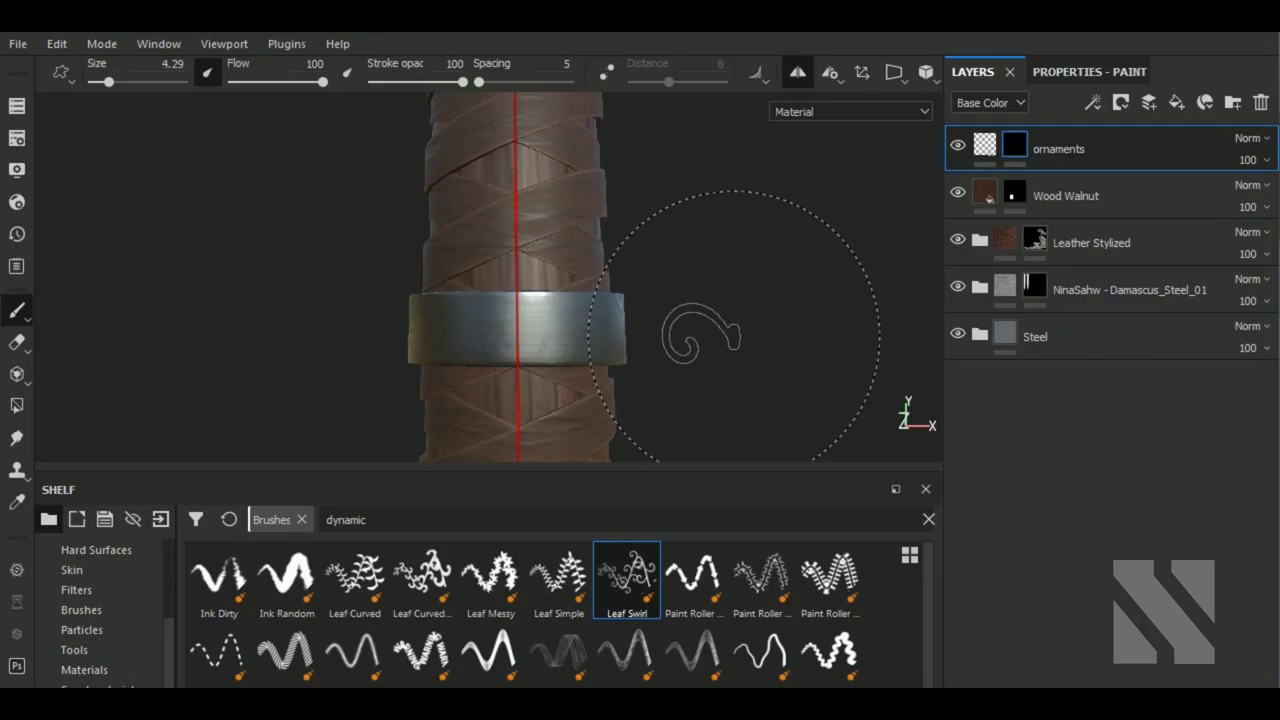
{"action": "key", "text": "F1"}
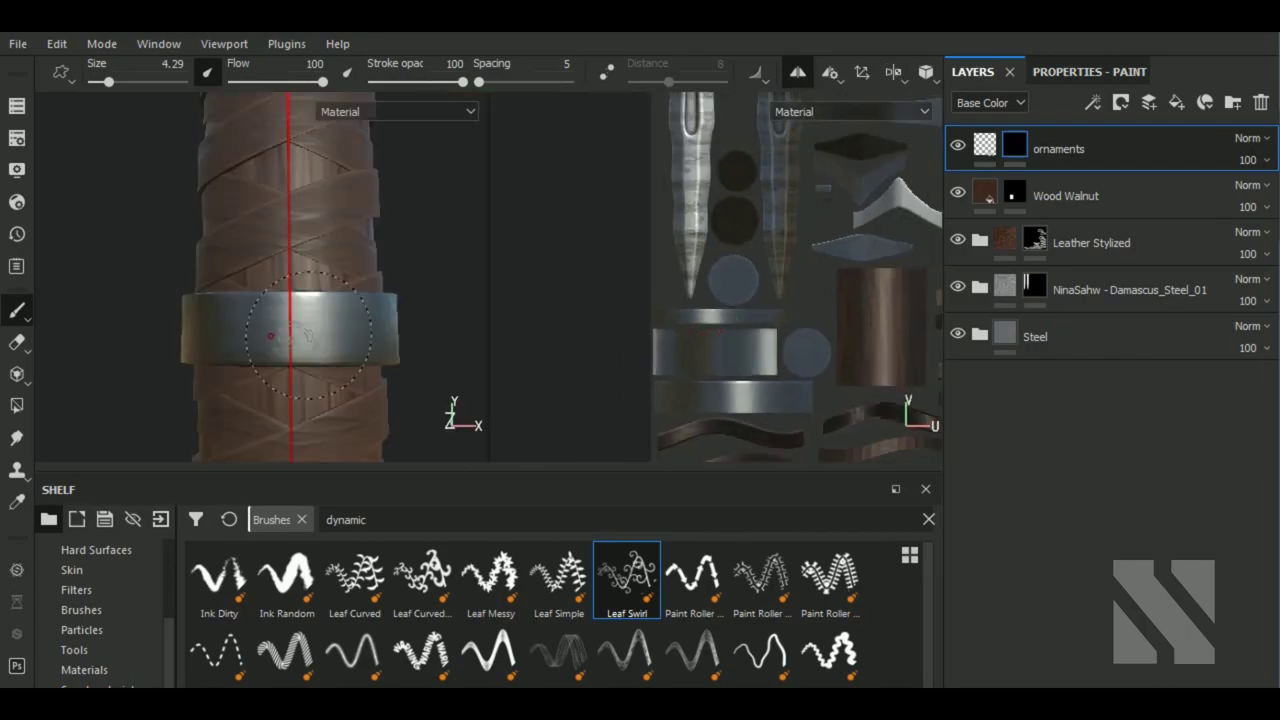
- Undo a trial stroke, then paint a straight swirl row along the ring's UV strip
{"action": "left_click_drag", "start_coordinate": [308, 335], "coordinate": [315, 315]}
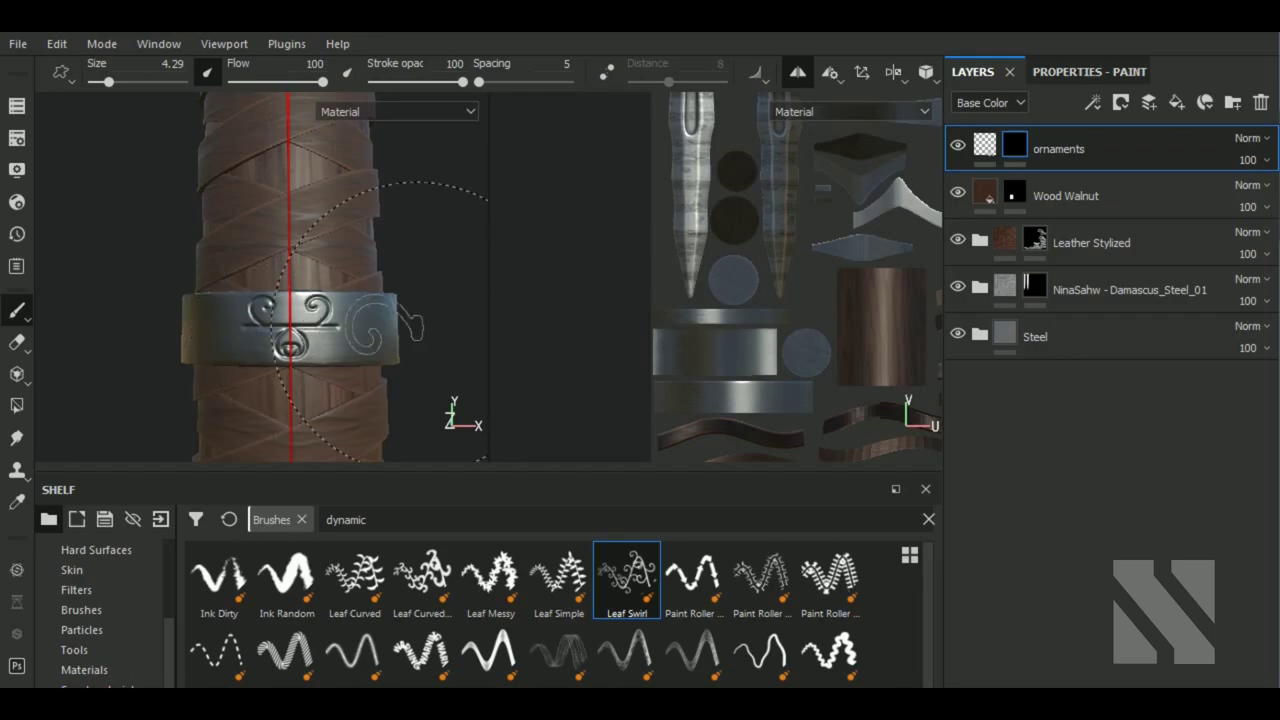
{"action": "scroll", "coordinate": [688, 323], "scroll_direction": "up", "scroll_amount": 5}
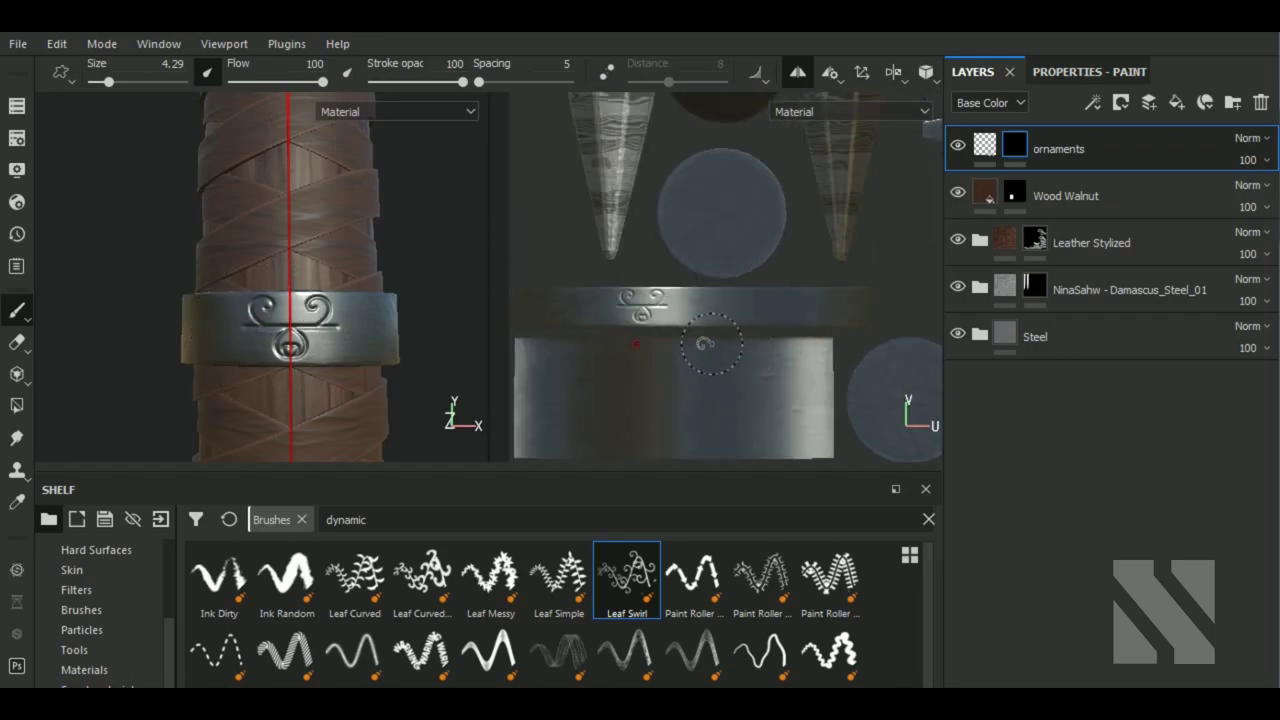
{"action": "key", "text": "ctrl+z"}
{"action": "middle_click_drag", "start_coordinate": [705, 366], "coordinate": [763, 366]}
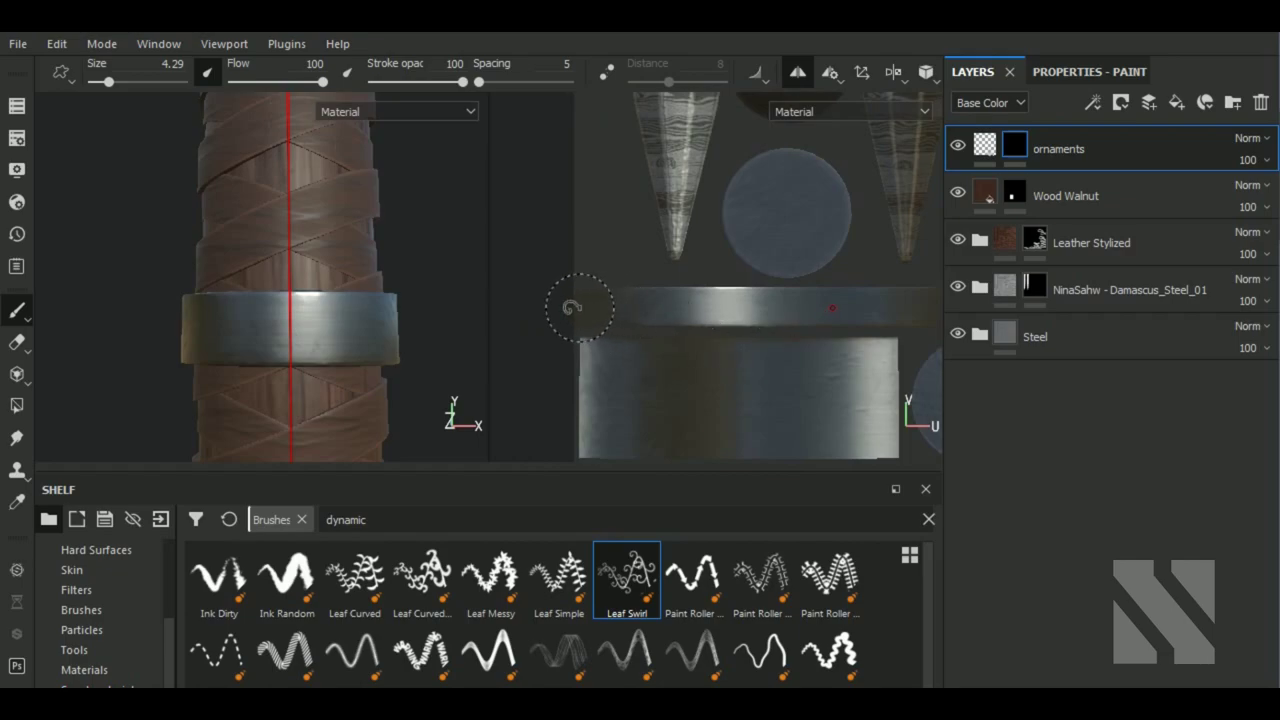
{"action": "key", "text": "shift"}
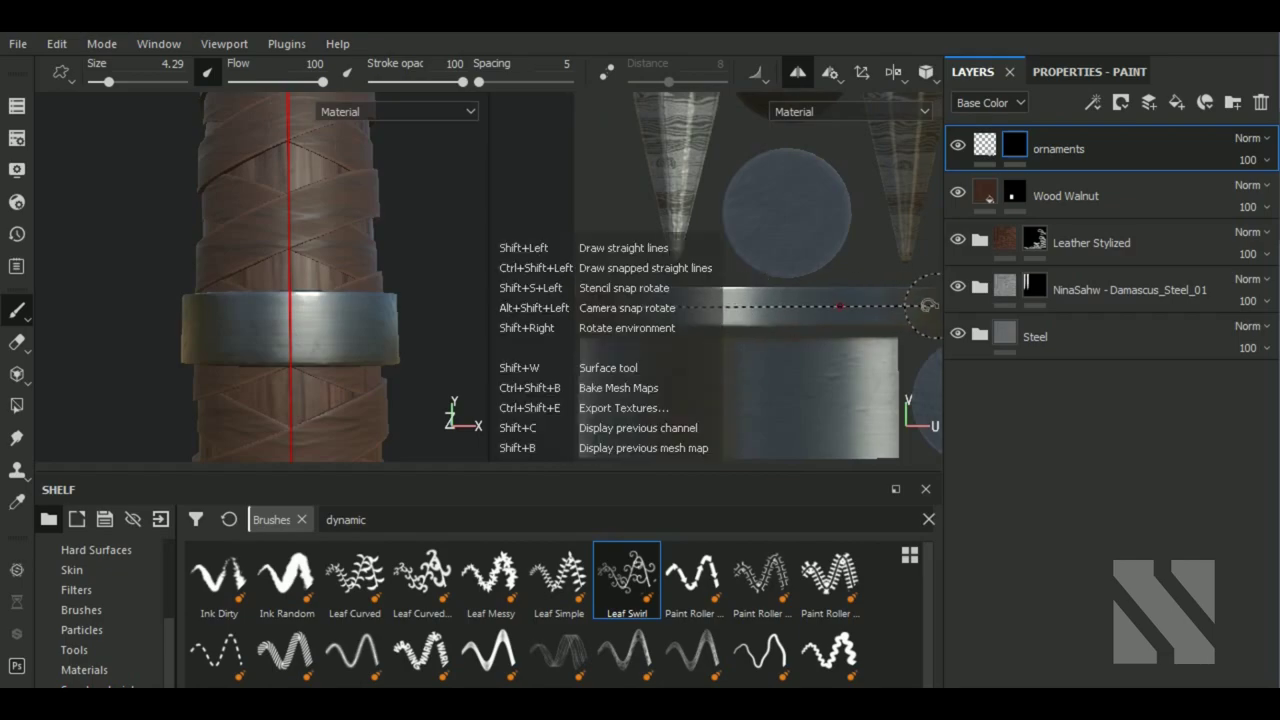
{"action": "left_click", "coordinate": [930, 306], "text": "shift"}
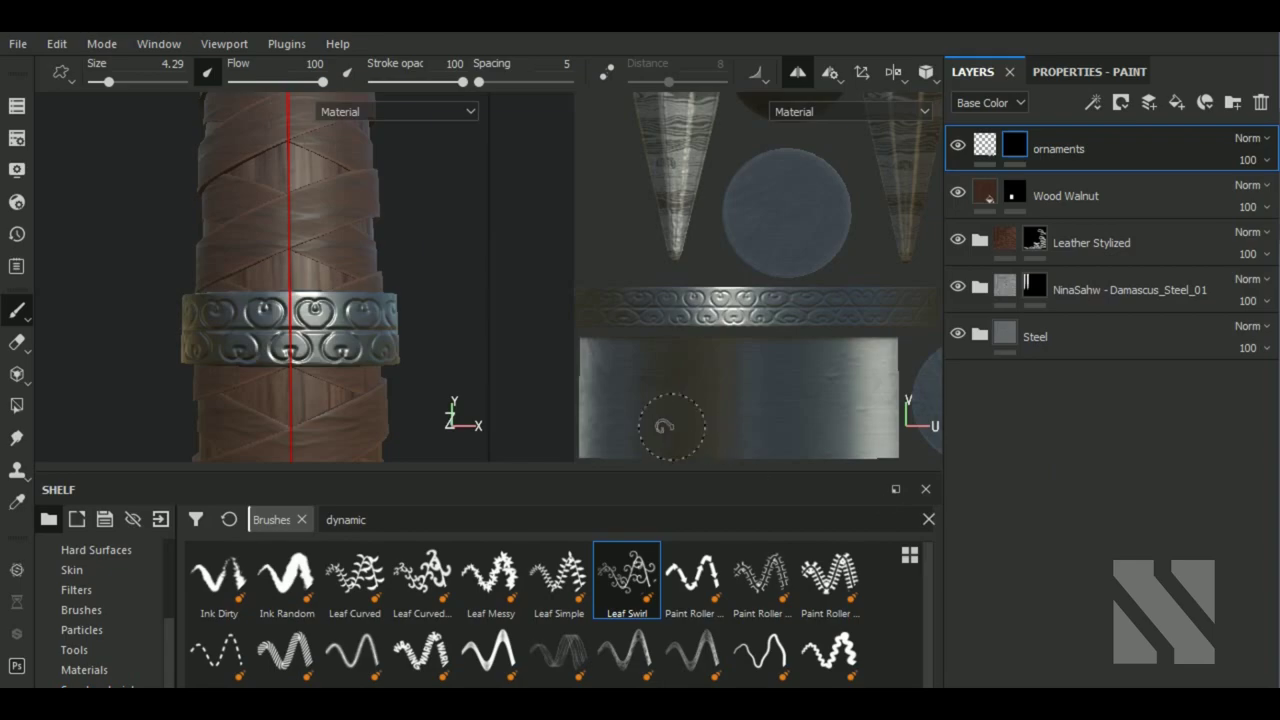
- Orbit around the grip to inspect the swirl band from both sides
{"action": "left_click_drag", "start_coordinate": [549, 391], "coordinate": [384, 354], "text": "alt"}
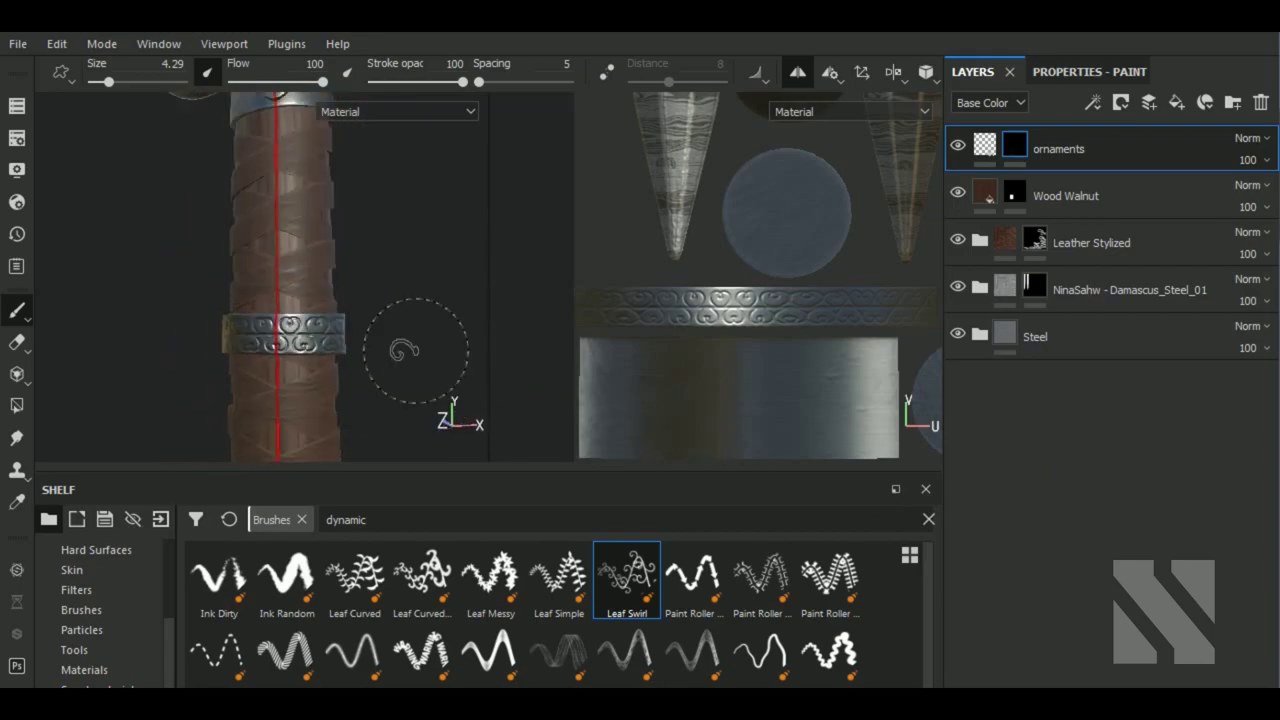
{"action": "middle_click_drag", "start_coordinate": [384, 354], "coordinate": [77, 367], "text": "alt"}
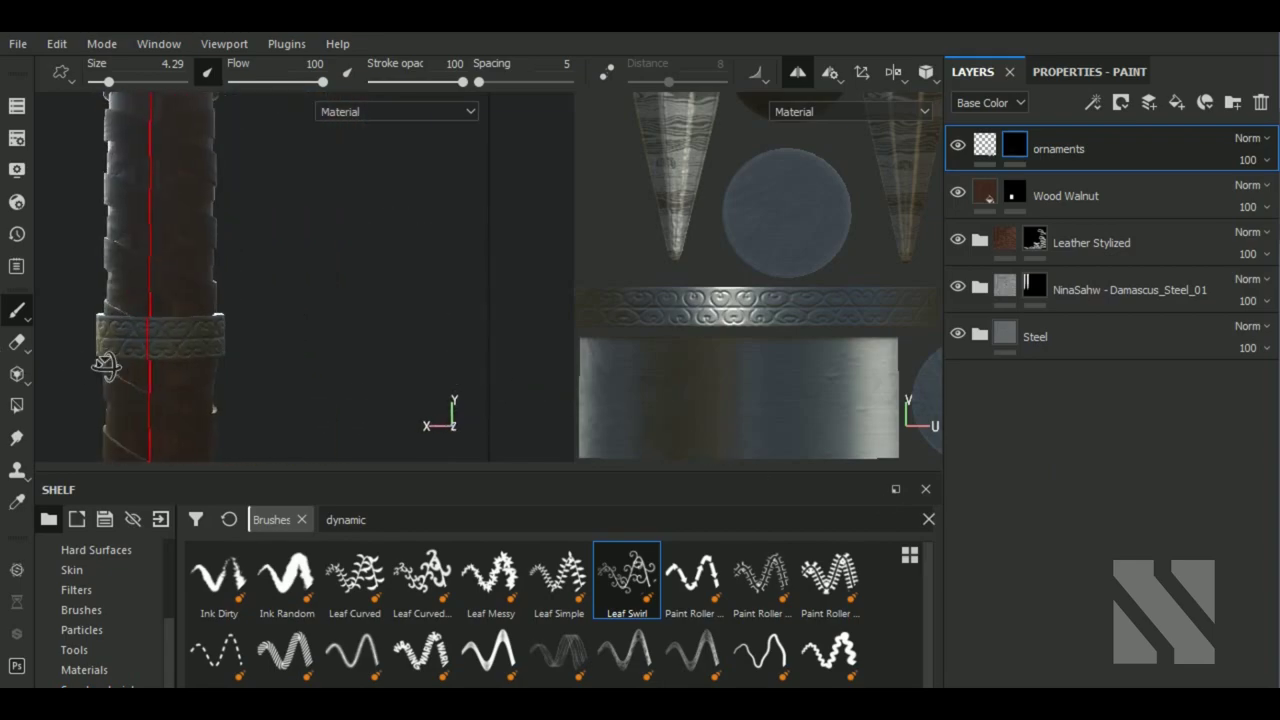
{"action": "left_click_drag", "start_coordinate": [92, 366], "coordinate": [467, 366], "text": "alt"}
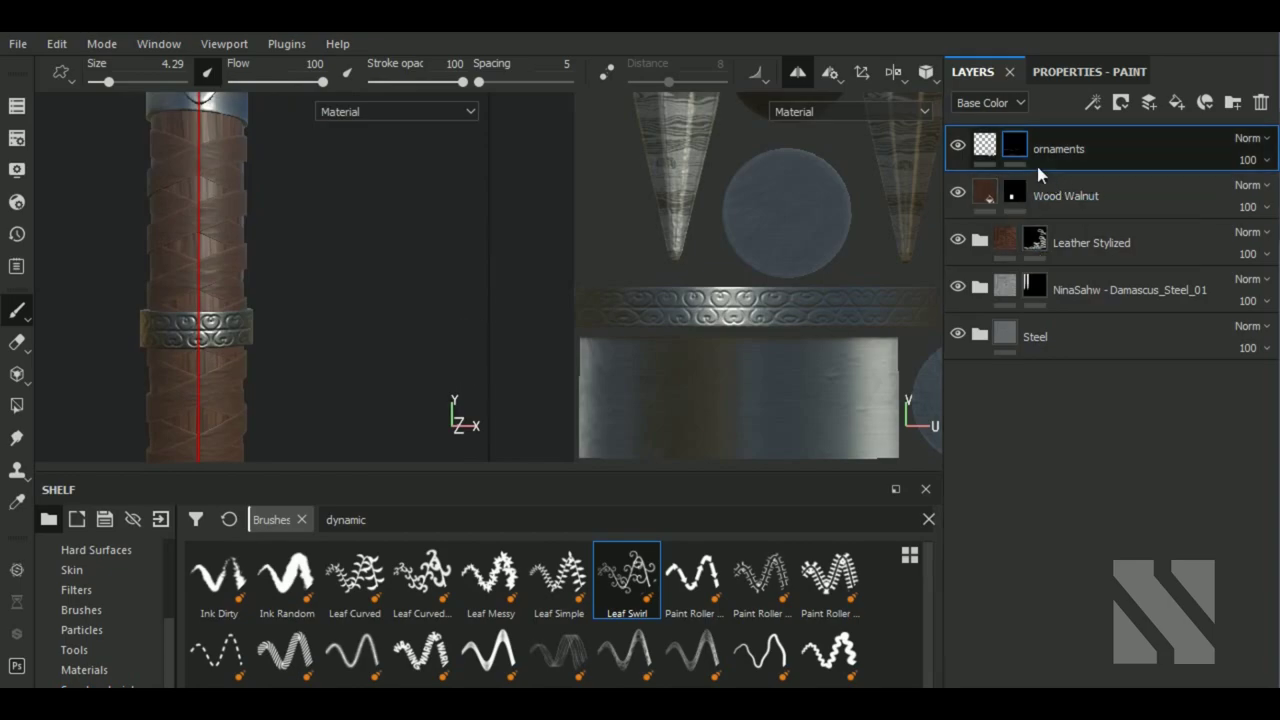
- Add a Bevel filter to the ornaments layer and return to the 3D-only view
{"action": "left_click", "coordinate": [1096, 103]}
{"action": "left_click", "coordinate": [1139, 240]}
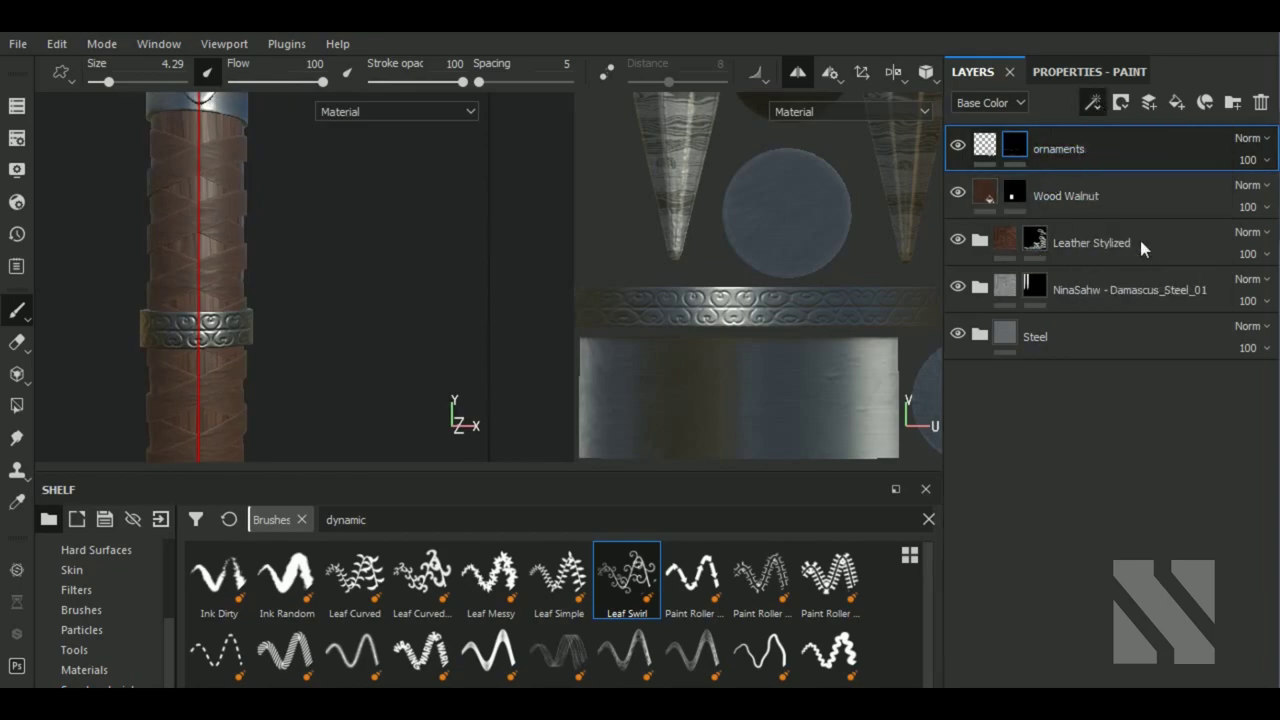
{"action": "left_click", "coordinate": [1103, 74]}
{"action": "left_click", "coordinate": [1099, 140]}
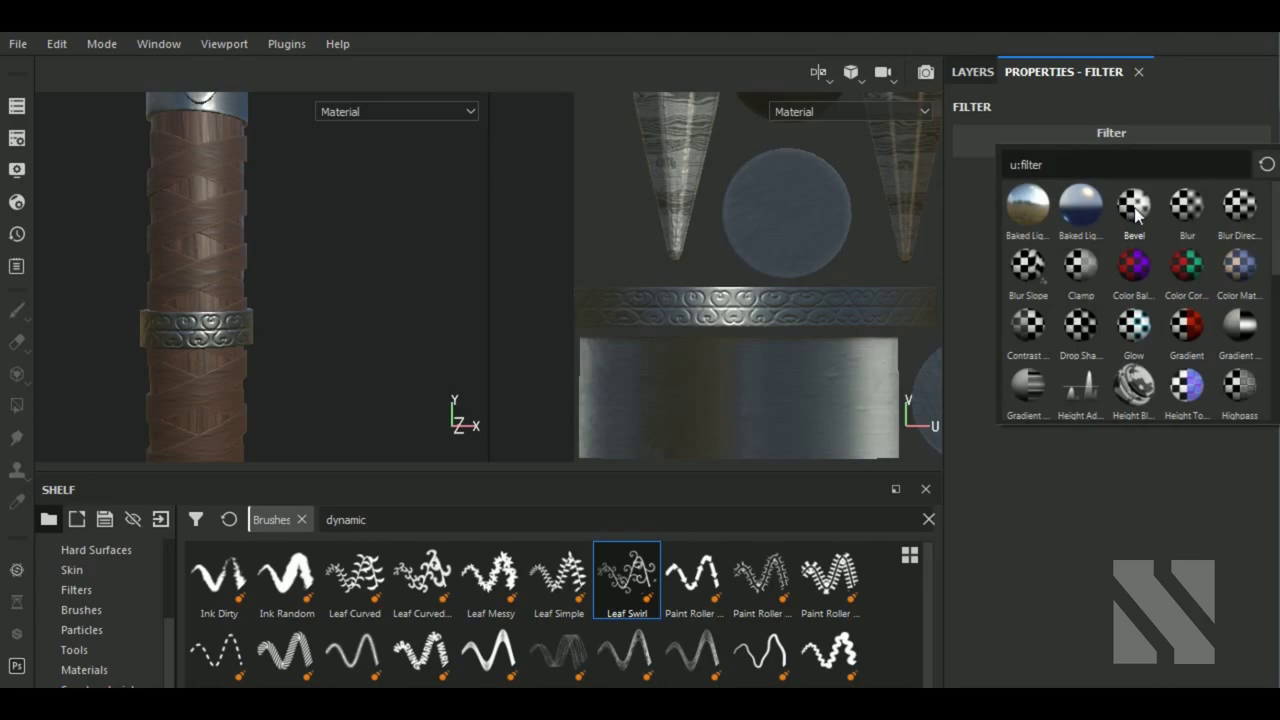
{"action": "left_click", "coordinate": [1134, 207]}
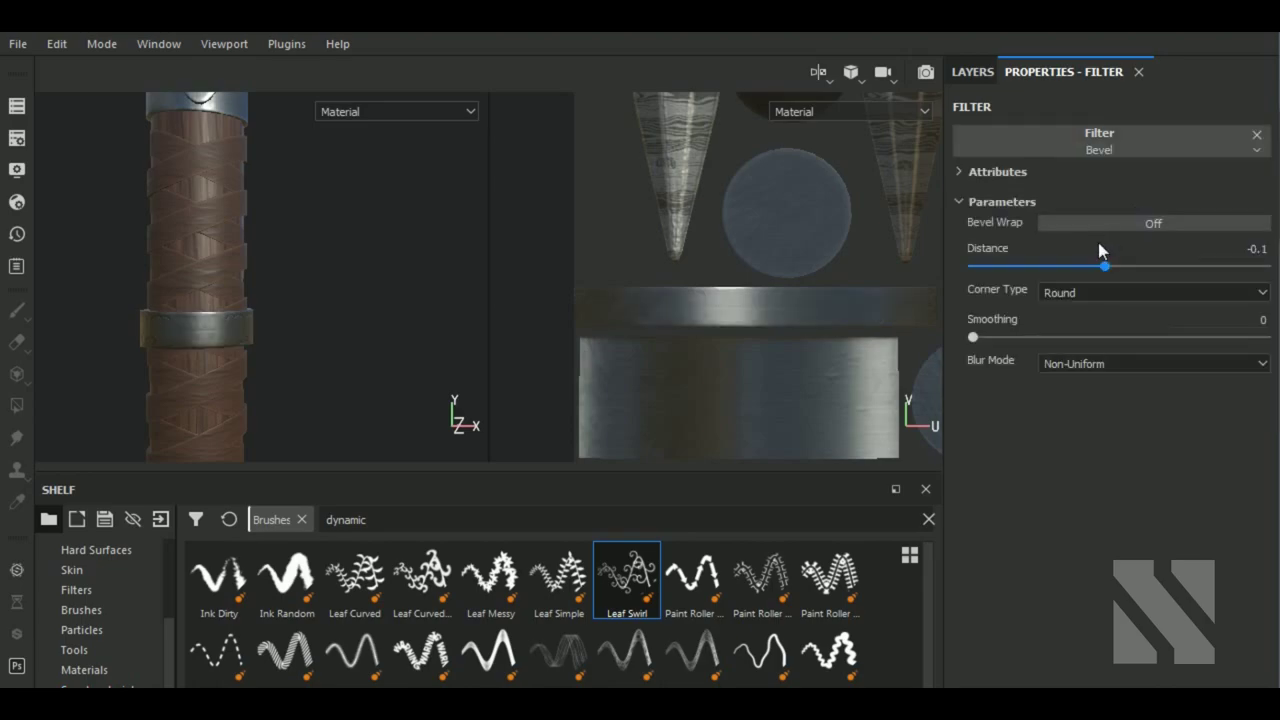
{"action": "key", "text": "F2"}
- Set the bevel Distance to about -0.0034 and Smoothing to 0.1
{"action": "left_click", "coordinate": [1111, 265]}
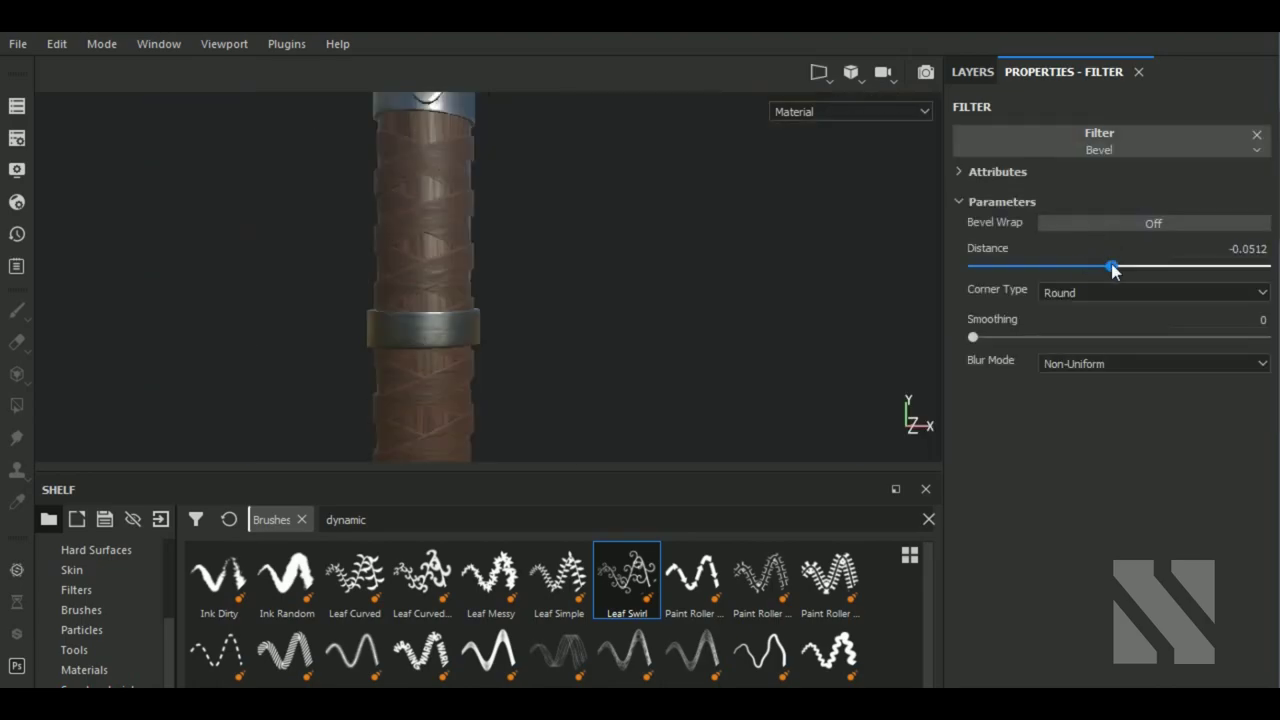
{"action": "scroll", "coordinate": [511, 311], "scroll_direction": "up", "scroll_amount": 3}
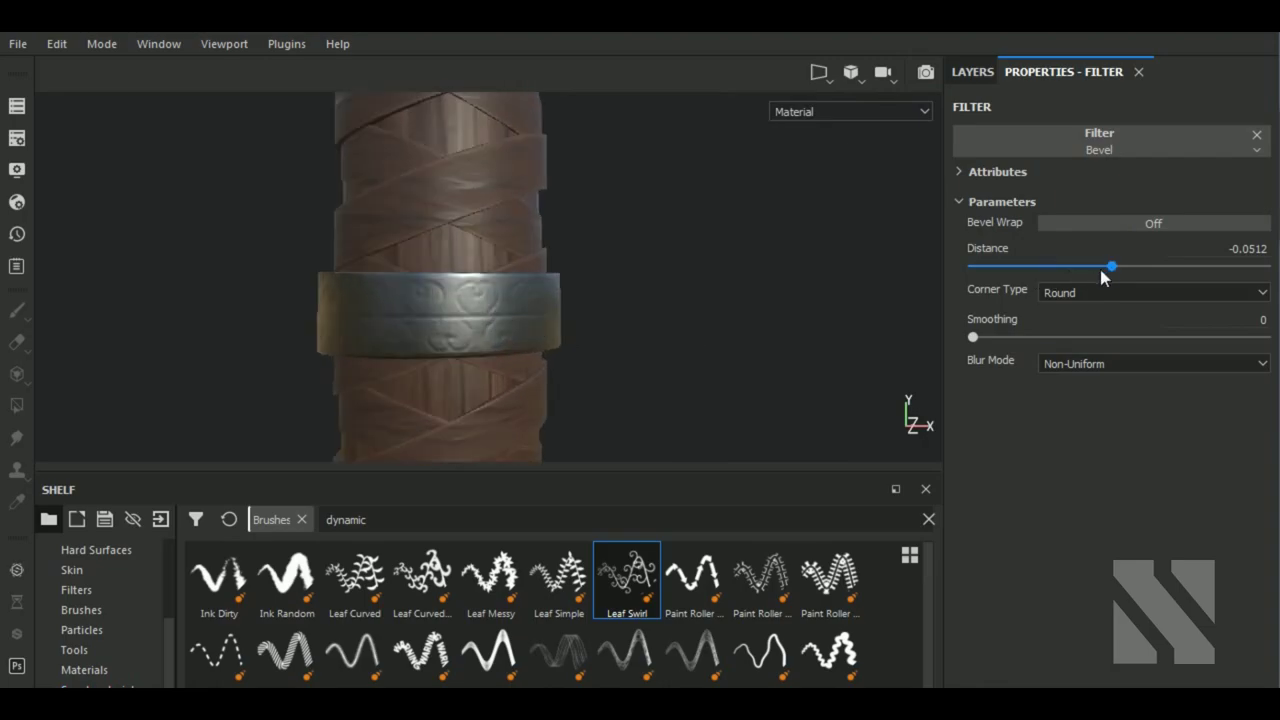
{"action": "left_click_drag", "start_coordinate": [1113, 268], "coordinate": [1118, 271]}
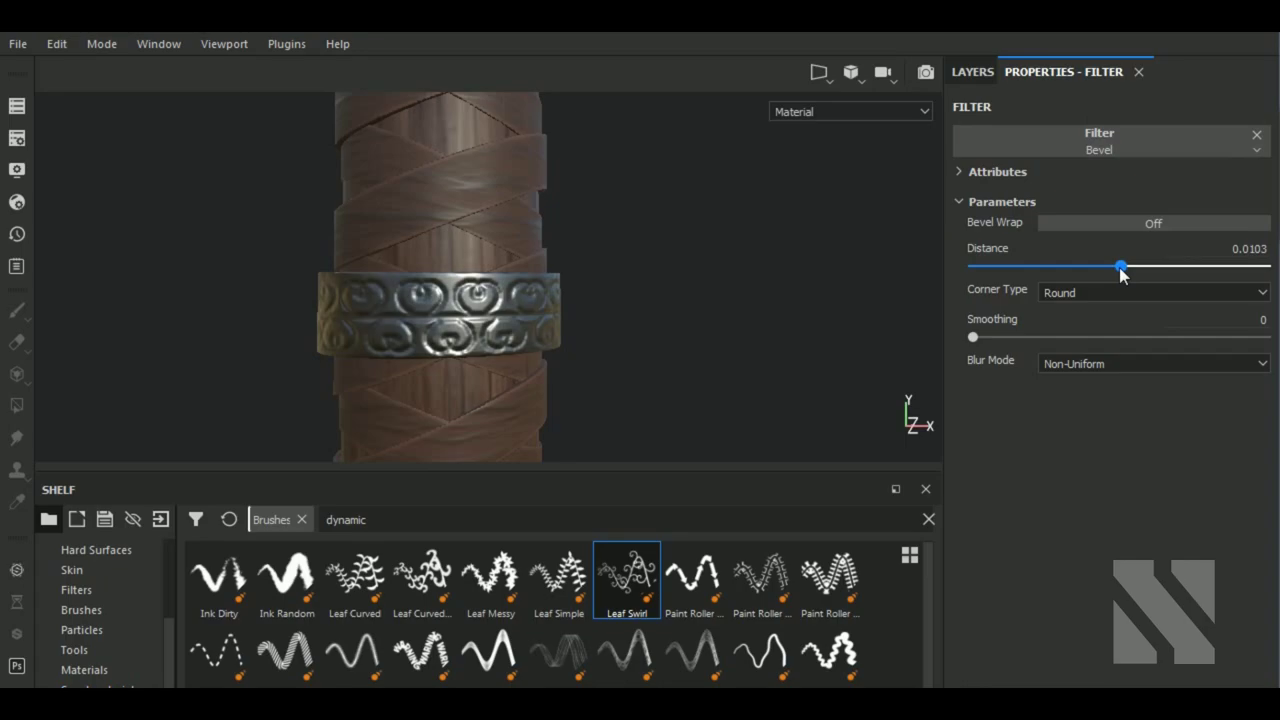
{"action": "scroll", "coordinate": [557, 387], "scroll_direction": "up", "scroll_amount": 2}
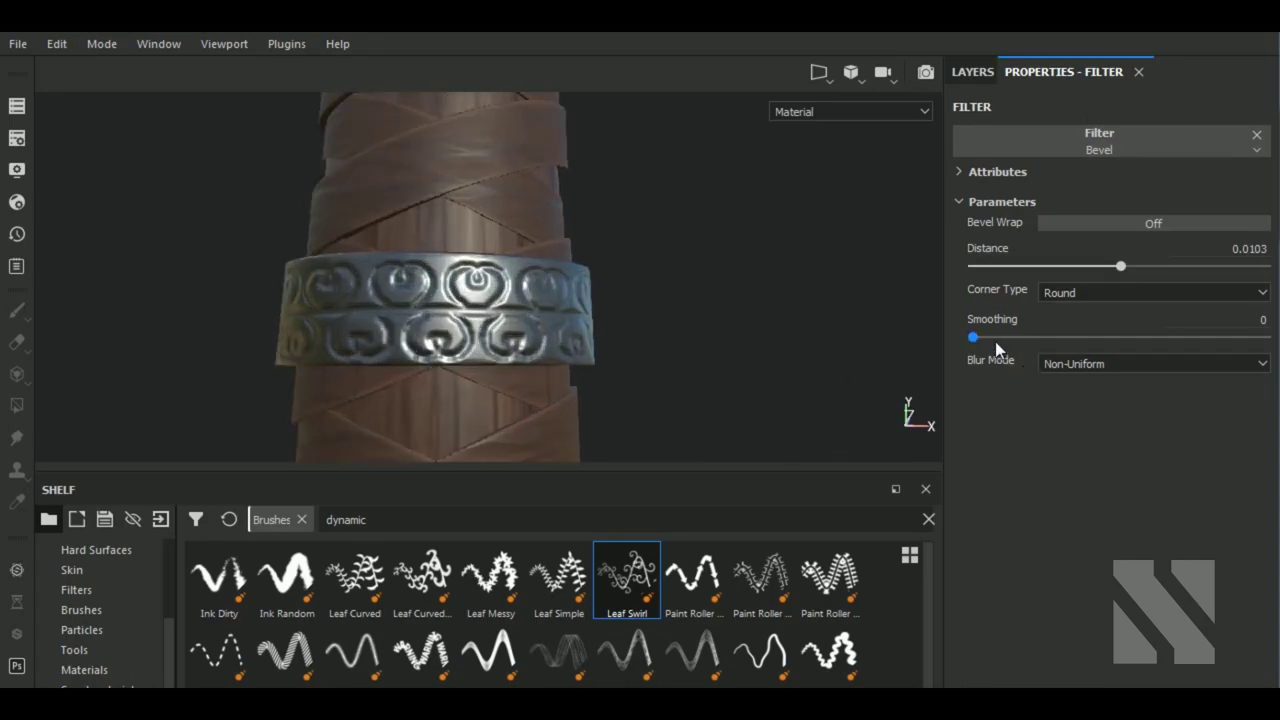
{"action": "left_click_drag", "start_coordinate": [984, 337], "coordinate": [980, 338]}
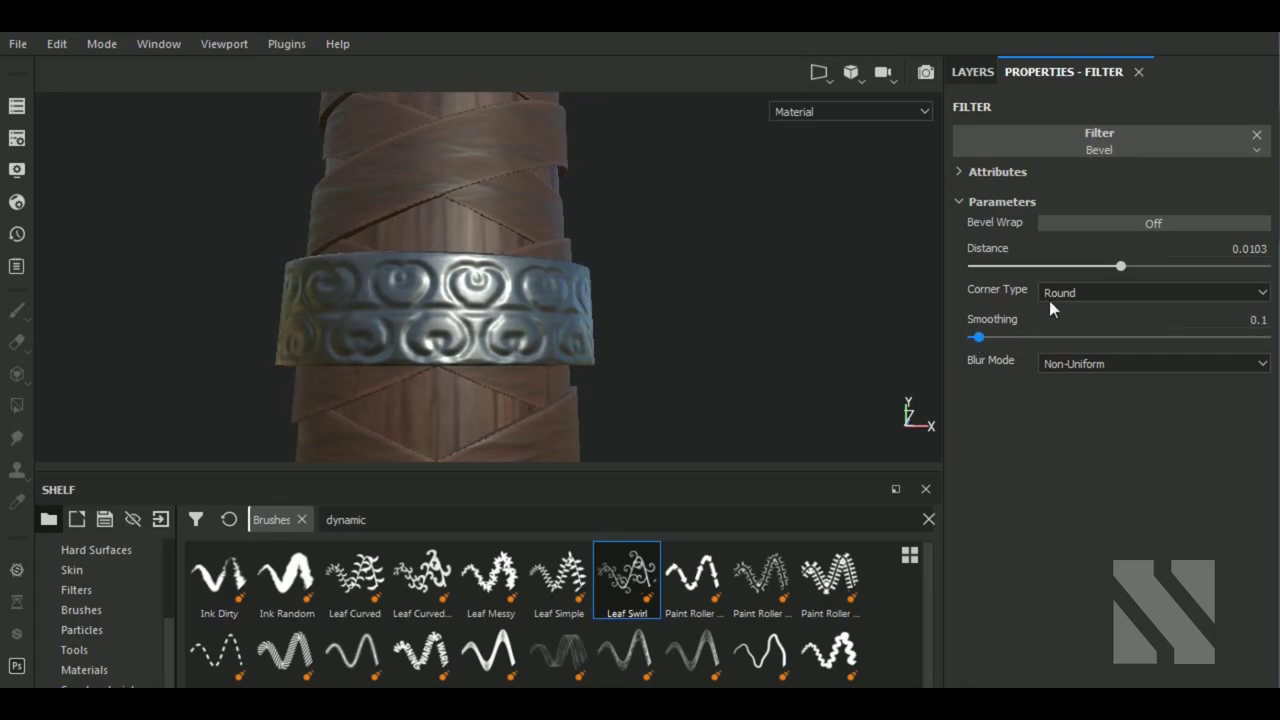
{"action": "left_click_drag", "start_coordinate": [1119, 275], "coordinate": [1118, 270]}
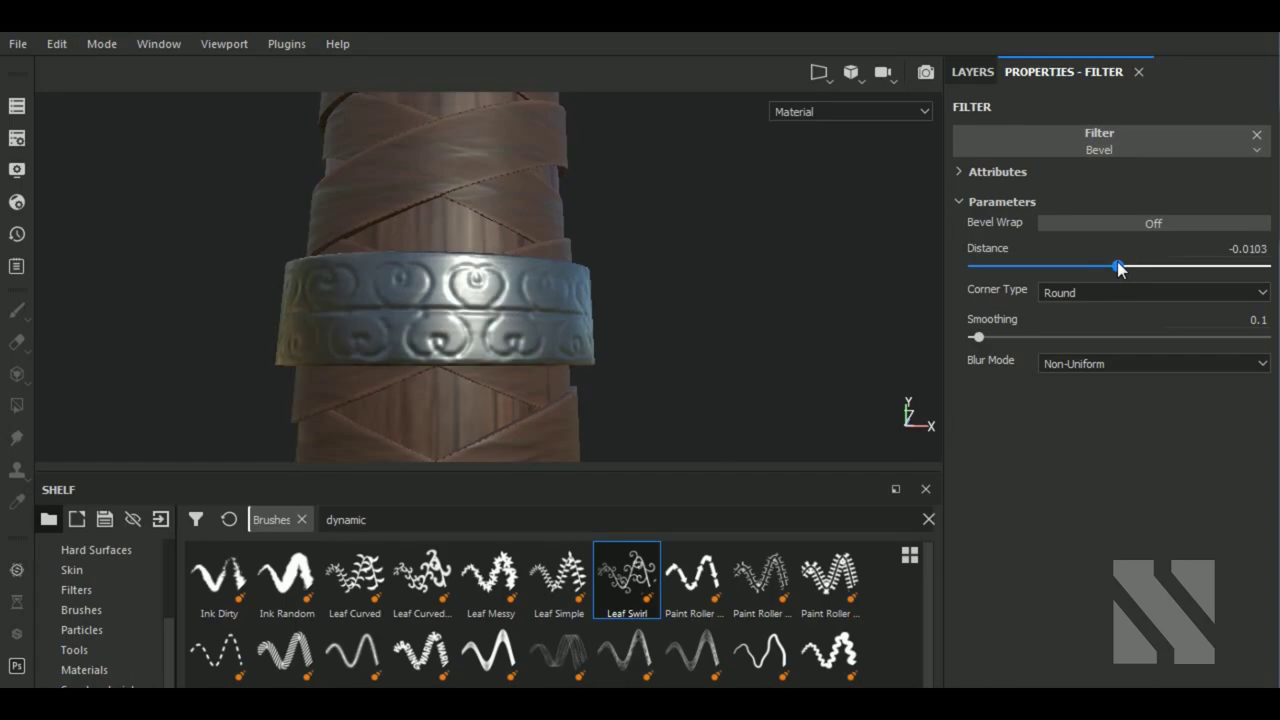
{"action": "left_click_drag", "start_coordinate": [714, 371], "coordinate": [850, 318], "text": "alt"}
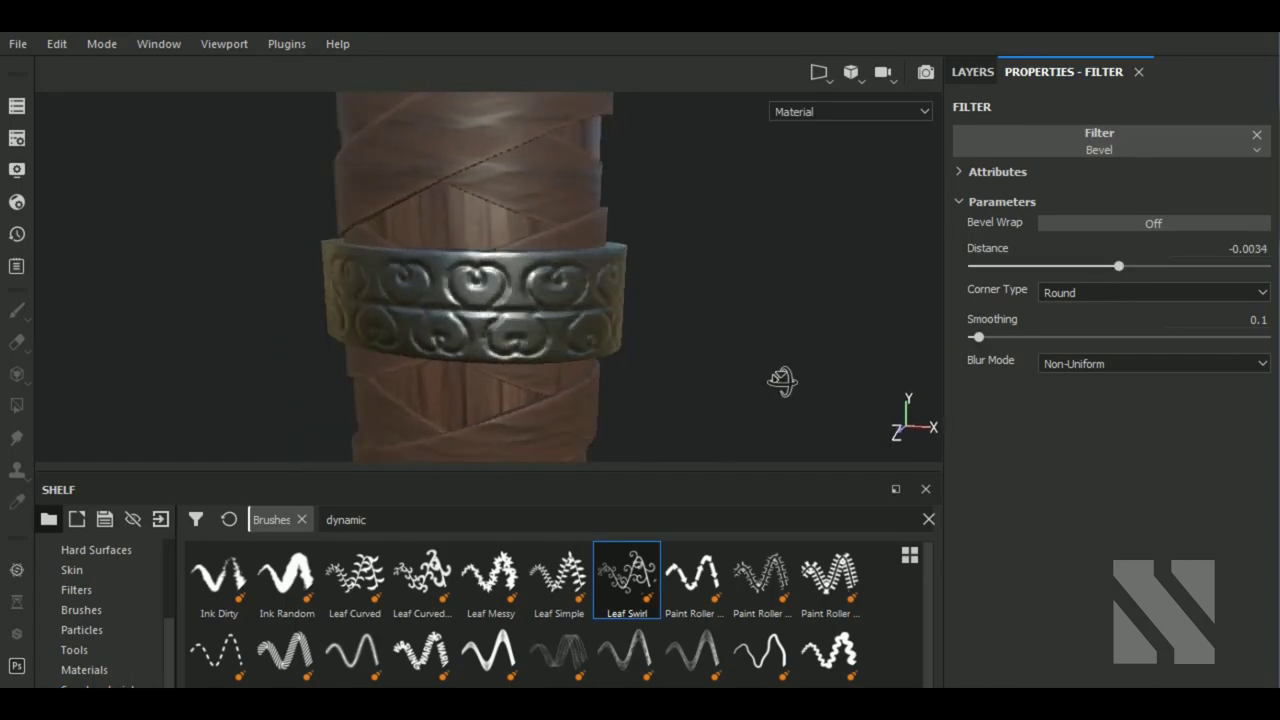
{"action": "left_click", "coordinate": [976, 79]}
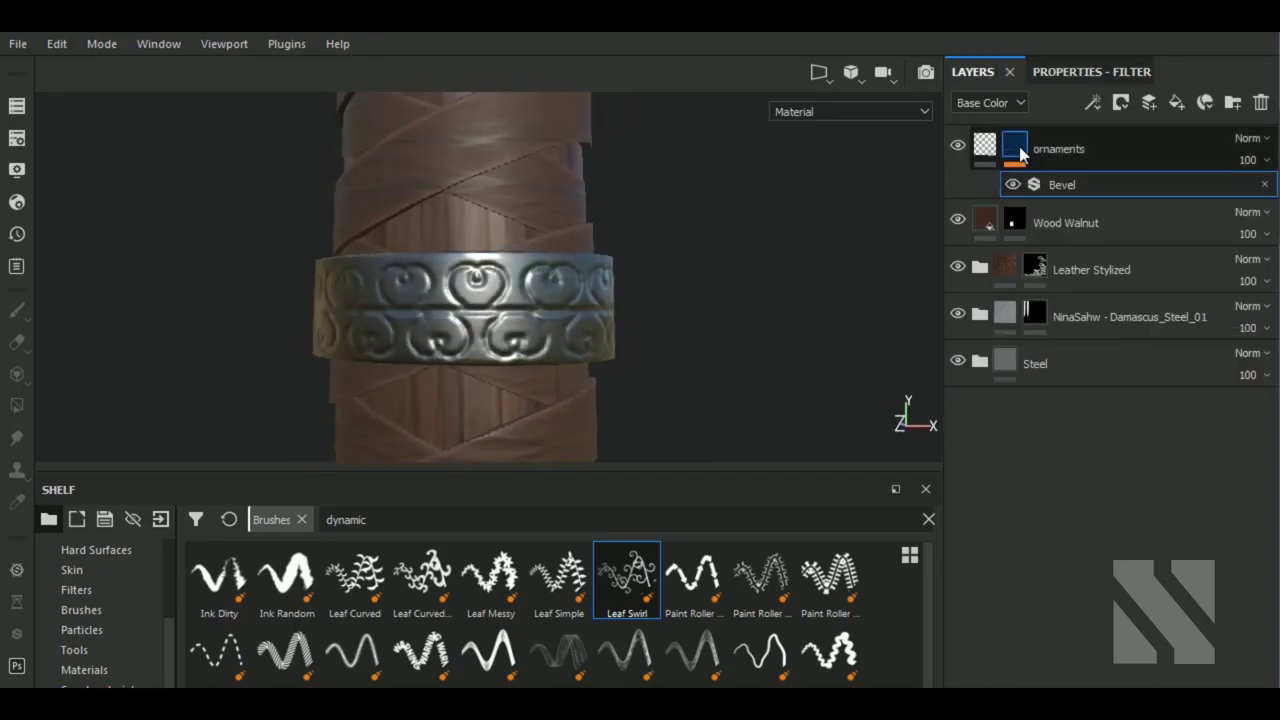
- Clear the ornaments mask and pick the Leaf Curved Heavy brush at a small size
{"action": "right_click", "coordinate": [1020, 150]}
{"action": "left_click", "coordinate": [1112, 333]}
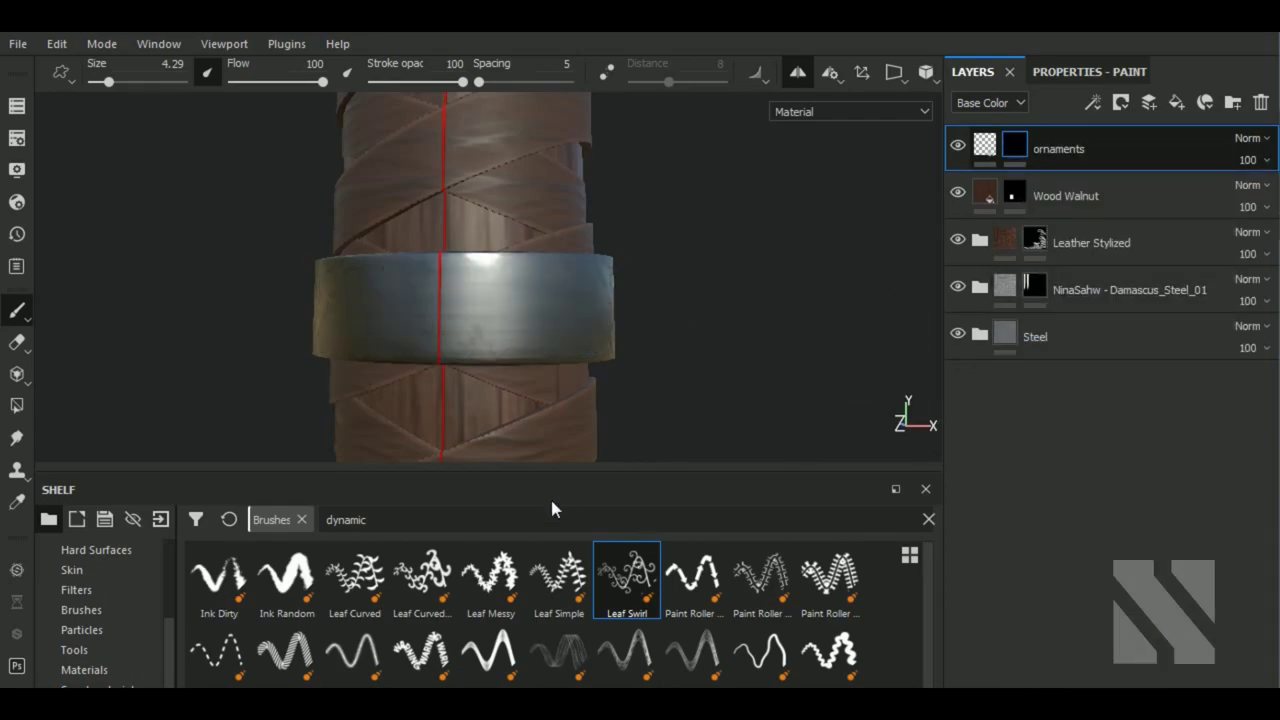
{"action": "left_click", "coordinate": [438, 591]}
{"action": "right_click_drag", "start_coordinate": [475, 335], "coordinate": [378, 328], "text": "ctrl"}
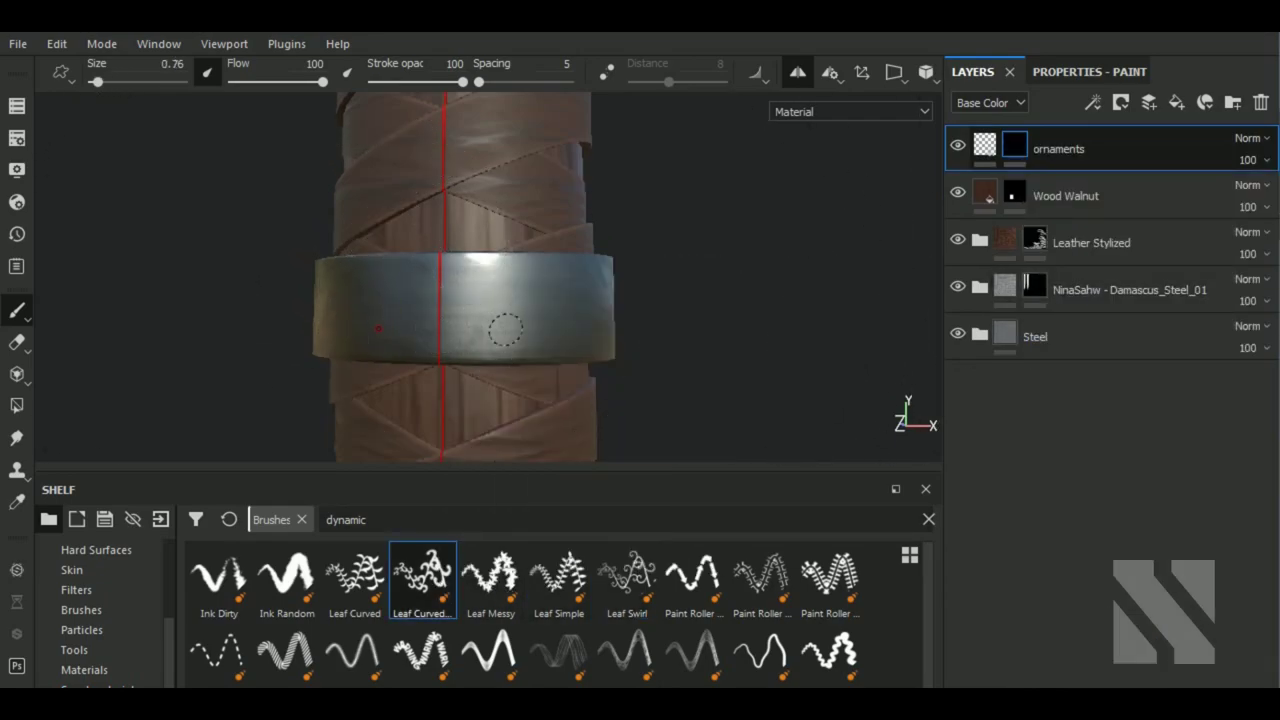
{"action": "right_click_drag", "start_coordinate": [605, 325], "coordinate": [520, 292], "text": "ctrl"}
- Test a curly ornament stroke at brush size 3, then show the 3D/UV split view
{"action": "left_click_drag", "start_coordinate": [657, 300], "coordinate": [766, 360], "text": "alt"}
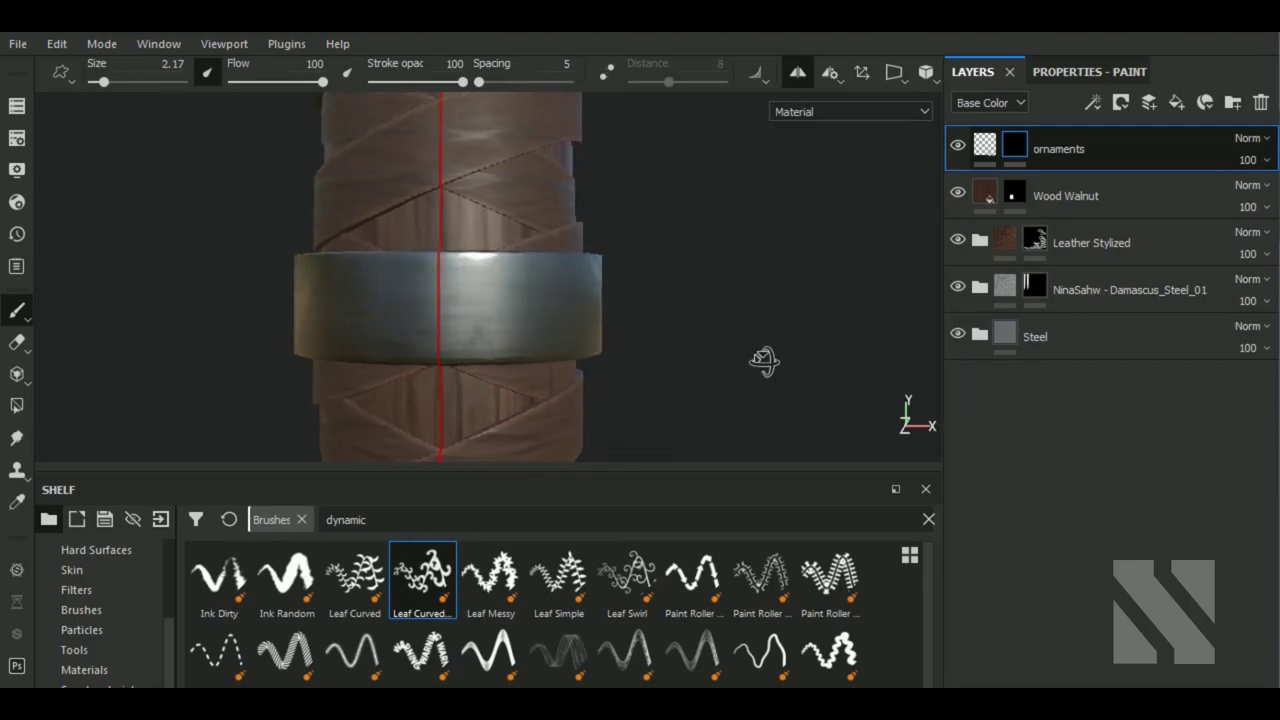
{"action": "left_click_drag", "start_coordinate": [450, 300], "coordinate": [326, 306]}
{"action": "key", "text": "ctrl+z"}
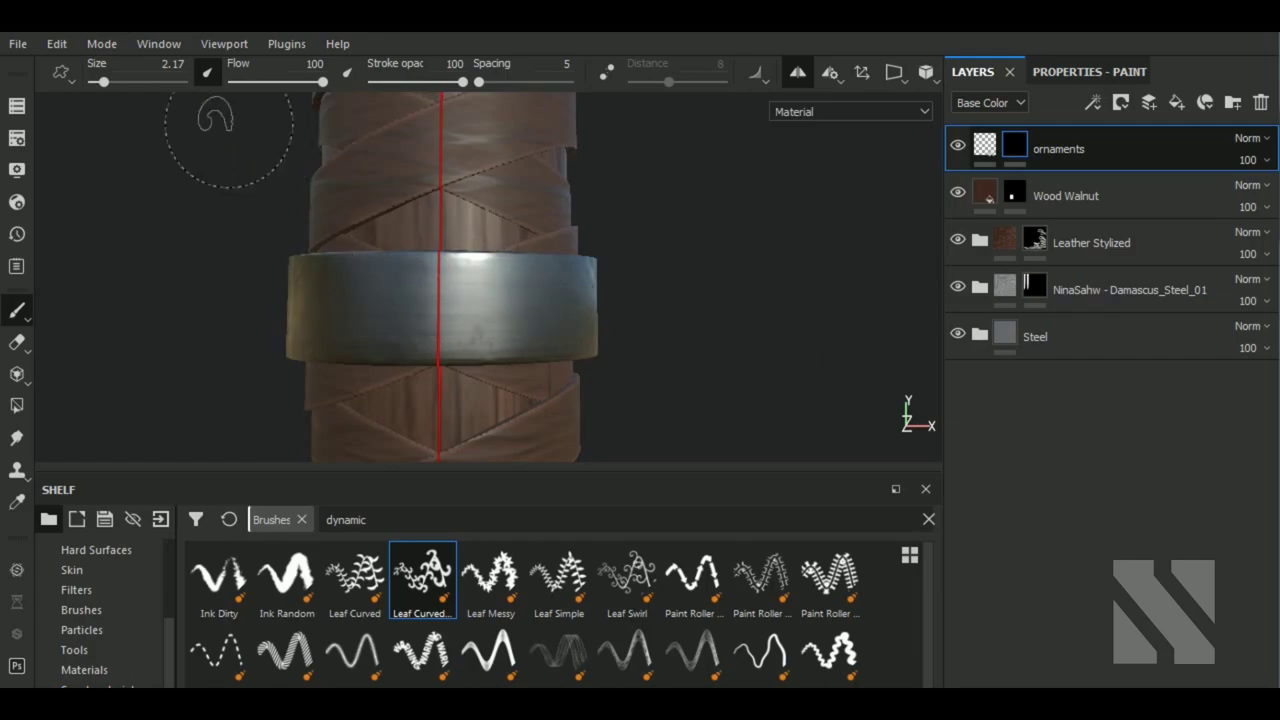
{"action": "left_click", "coordinate": [170, 79]}
{"action": "key", "text": "Return"}
{"action": "left_click_drag", "start_coordinate": [433, 317], "coordinate": [560, 315]}
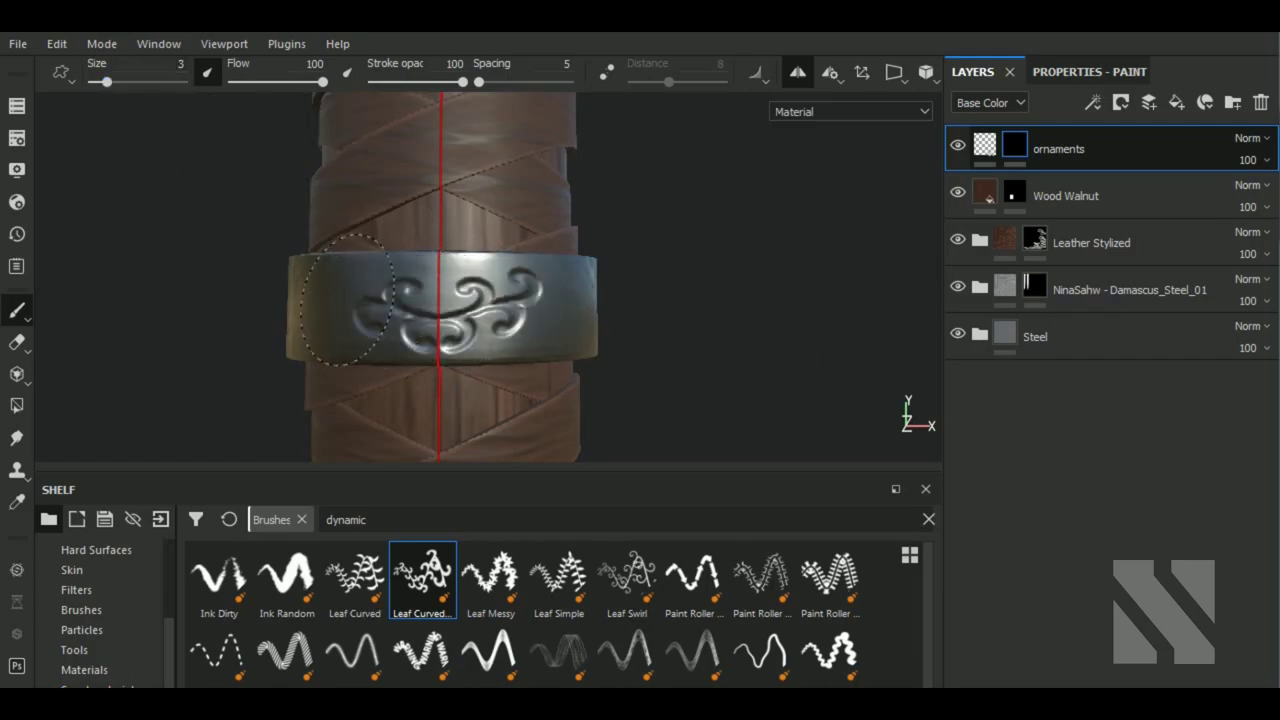
{"action": "scroll", "coordinate": [714, 371], "scroll_direction": "down", "scroll_amount": 1}
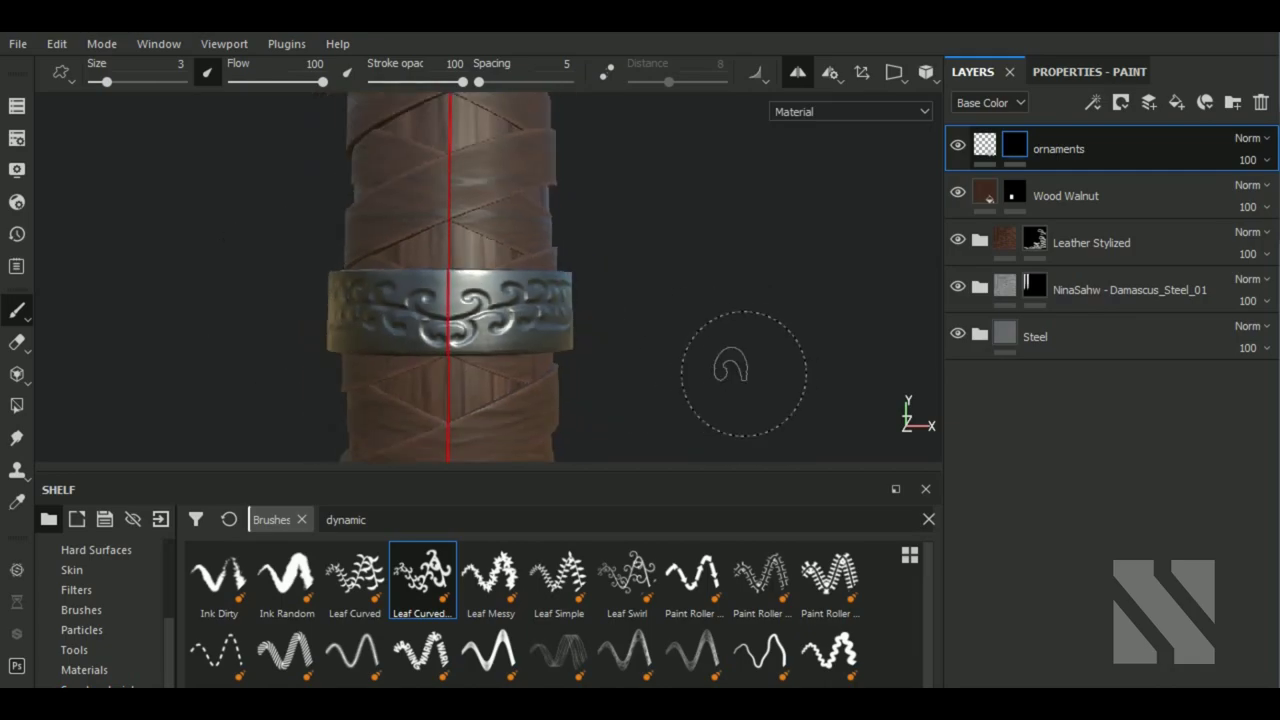
{"action": "key", "text": "F1"}
- Undo the test stroke and turn off mirror symmetry
{"action": "key", "text": "ctrl+z"}
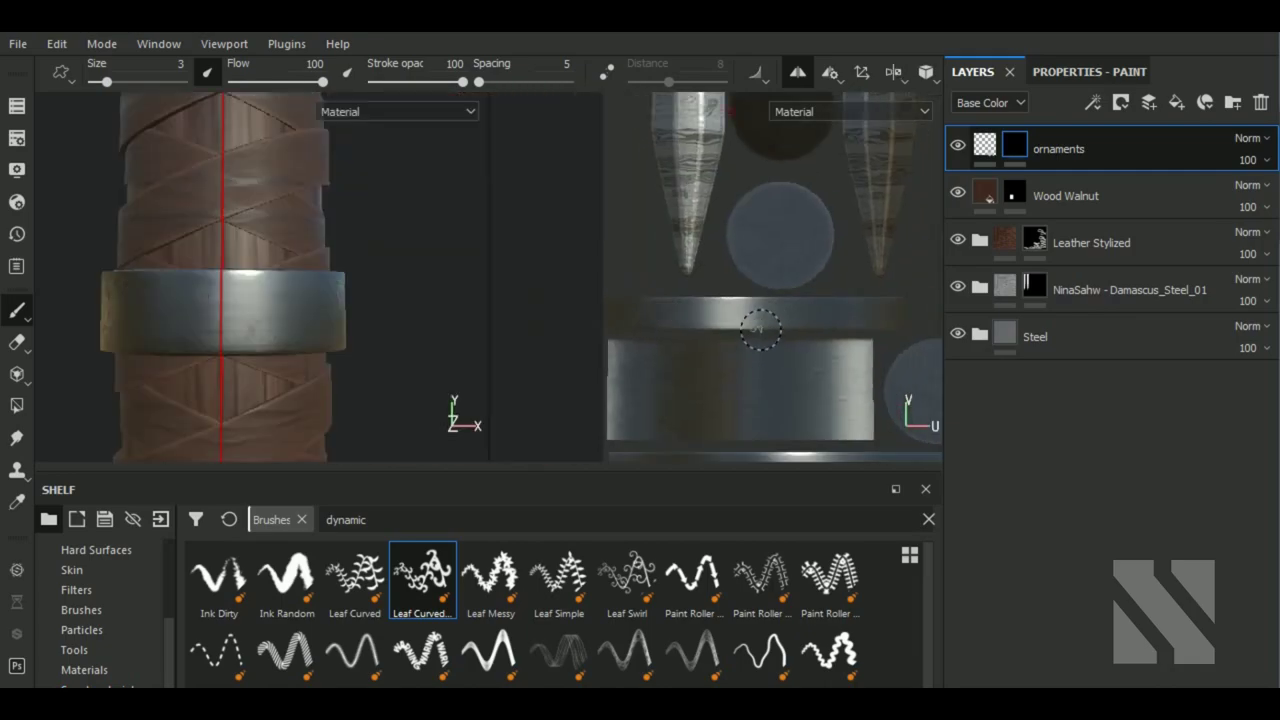
{"action": "middle_click_drag", "start_coordinate": [763, 340], "coordinate": [748, 323]}
{"action": "scroll", "coordinate": [747, 318], "scroll_direction": "down", "scroll_amount": 1}
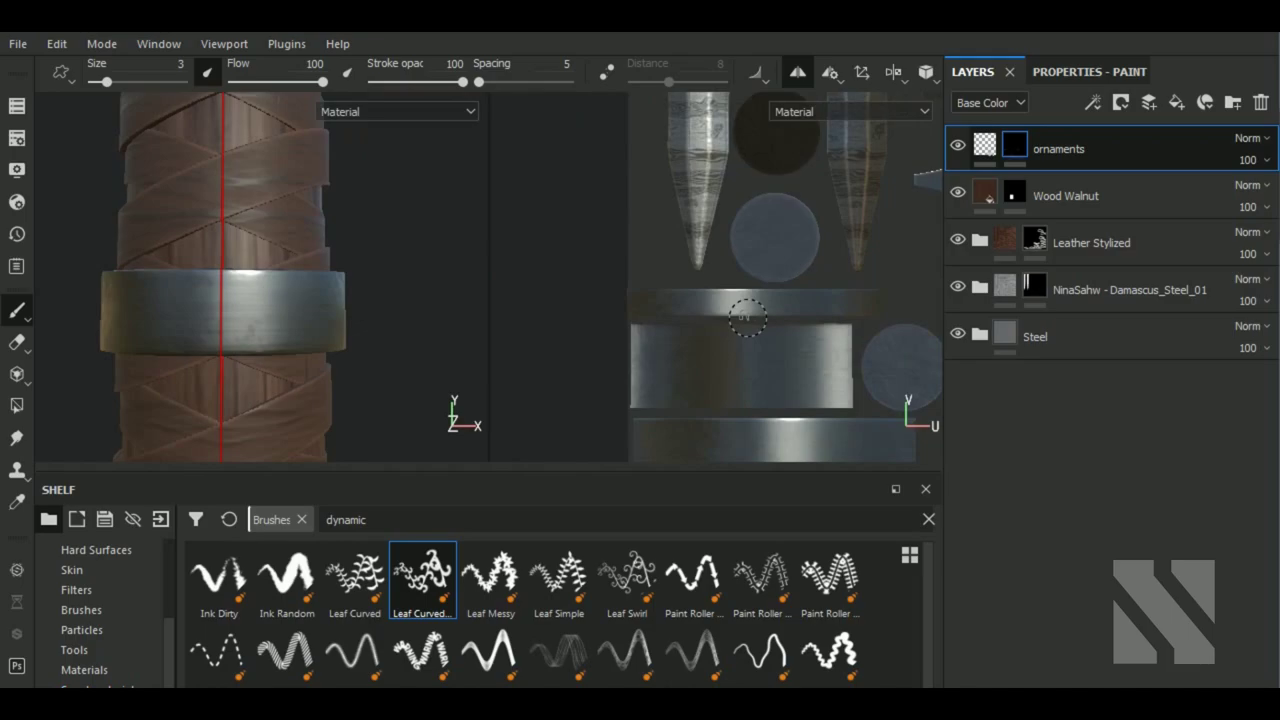
{"action": "left_click", "coordinate": [800, 76]}
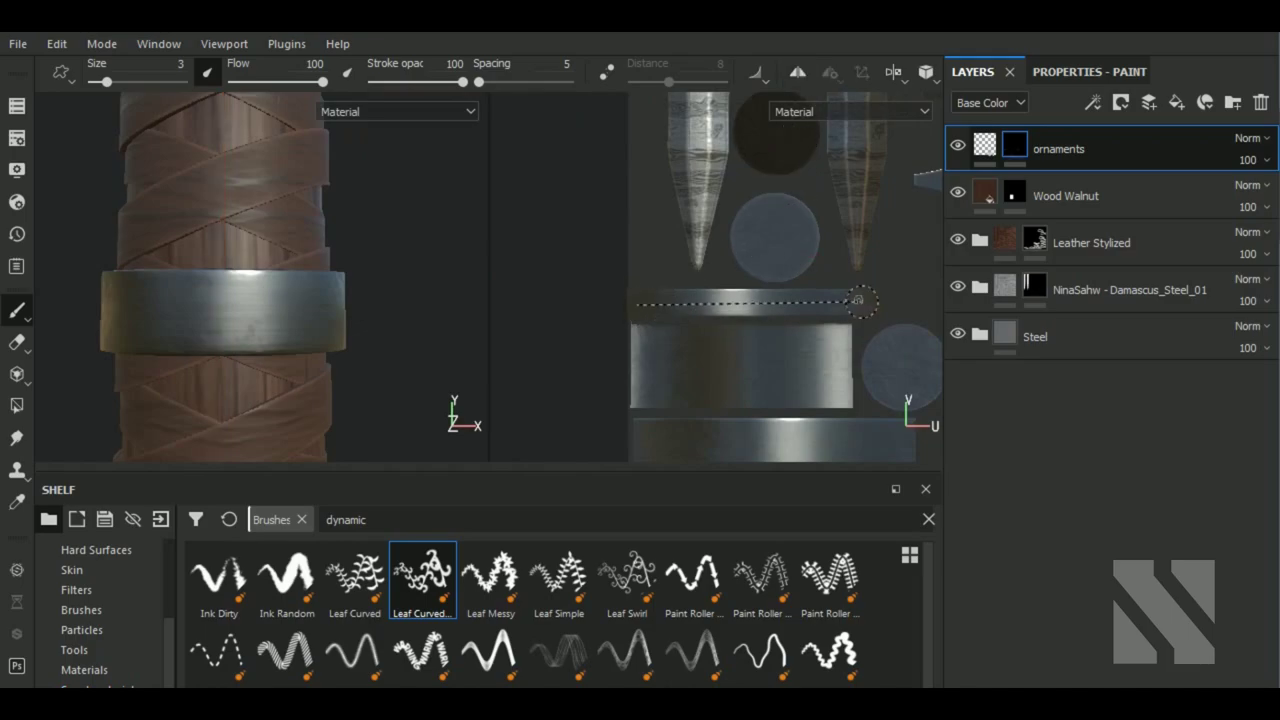
- Paint a straight Leaf Curved Heavy strip along the ring's UV island, retrying once
{"action": "key", "text": "shift"}
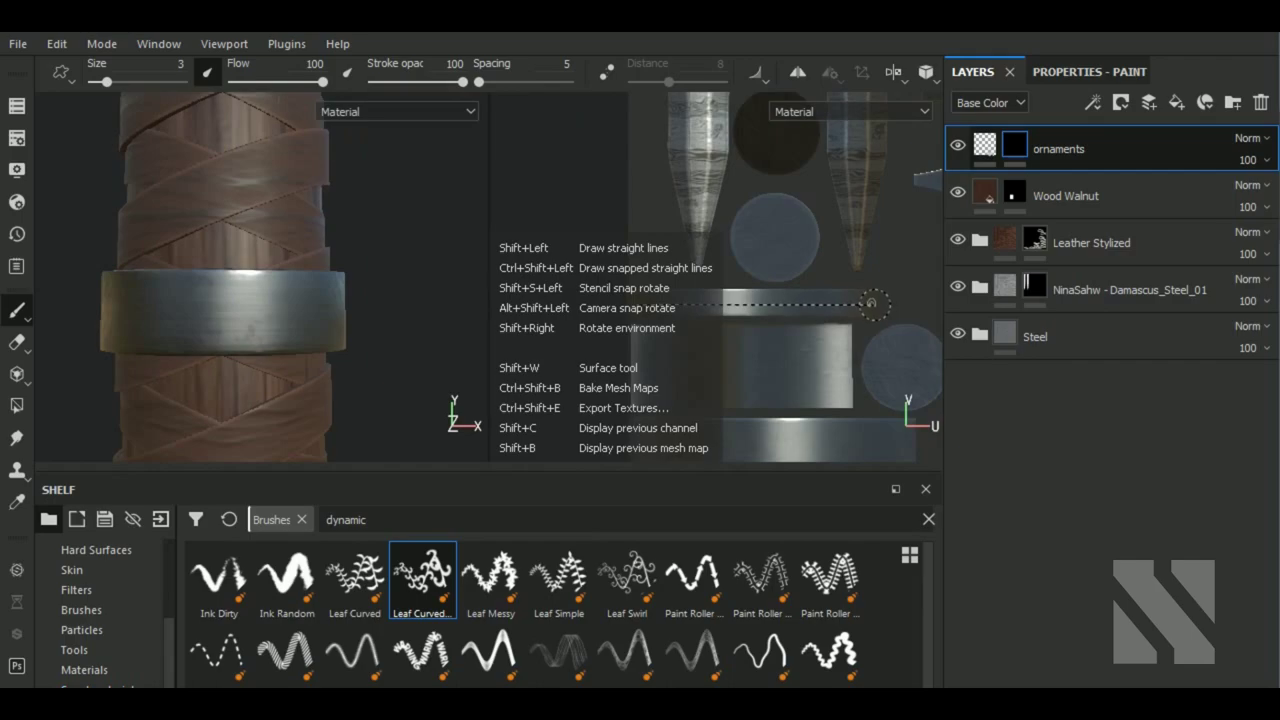
{"action": "left_click", "coordinate": [872, 303], "text": "shift"}
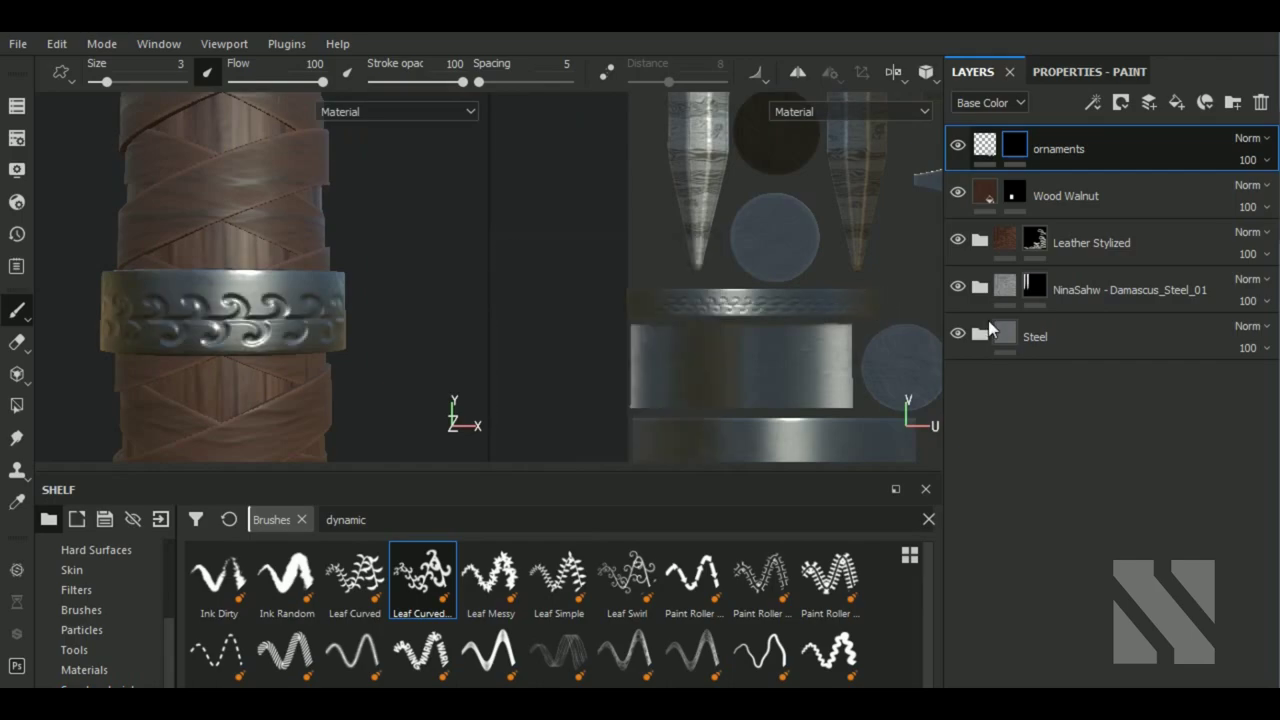
{"action": "key", "text": "ctrl+z"}
{"action": "scroll", "coordinate": [640, 300], "scroll_direction": "up", "scroll_amount": 2}
{"action": "scroll", "coordinate": [624, 305], "scroll_direction": "up", "scroll_amount": 2}
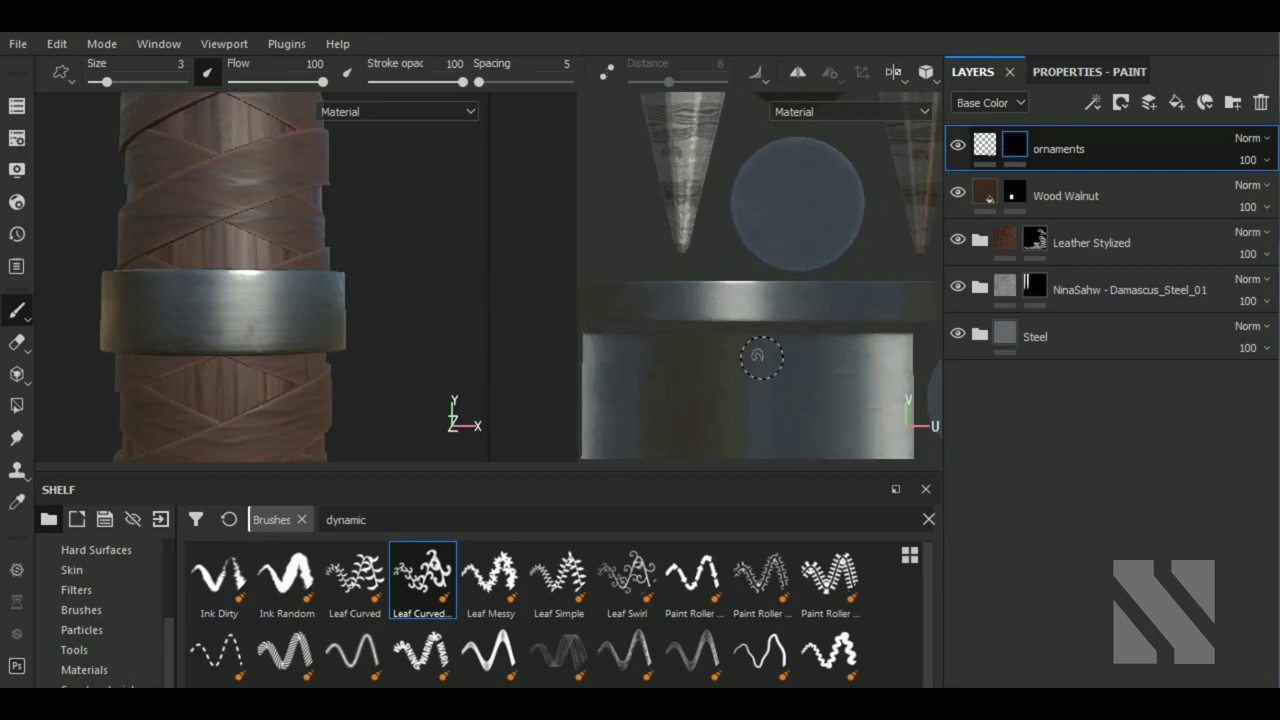
{"action": "middle_click_drag", "start_coordinate": [750, 358], "coordinate": [677, 351]}
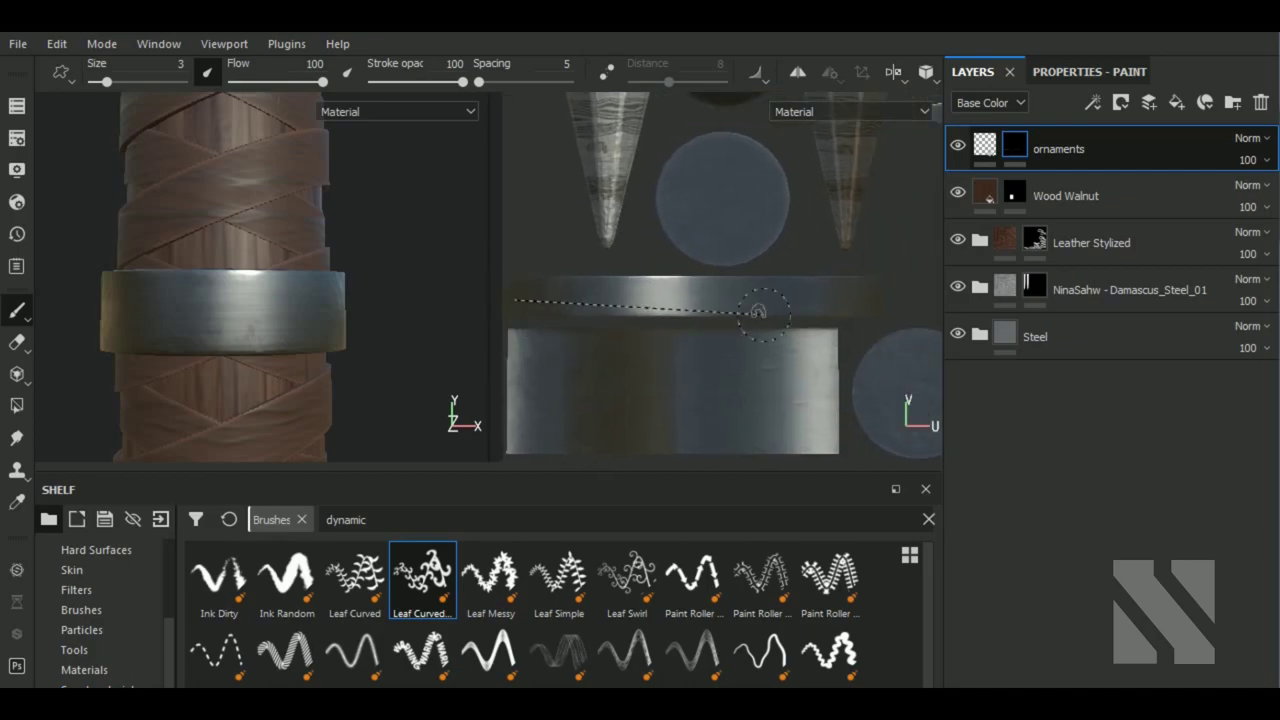
{"action": "left_click", "coordinate": [867, 294], "text": "shift"}
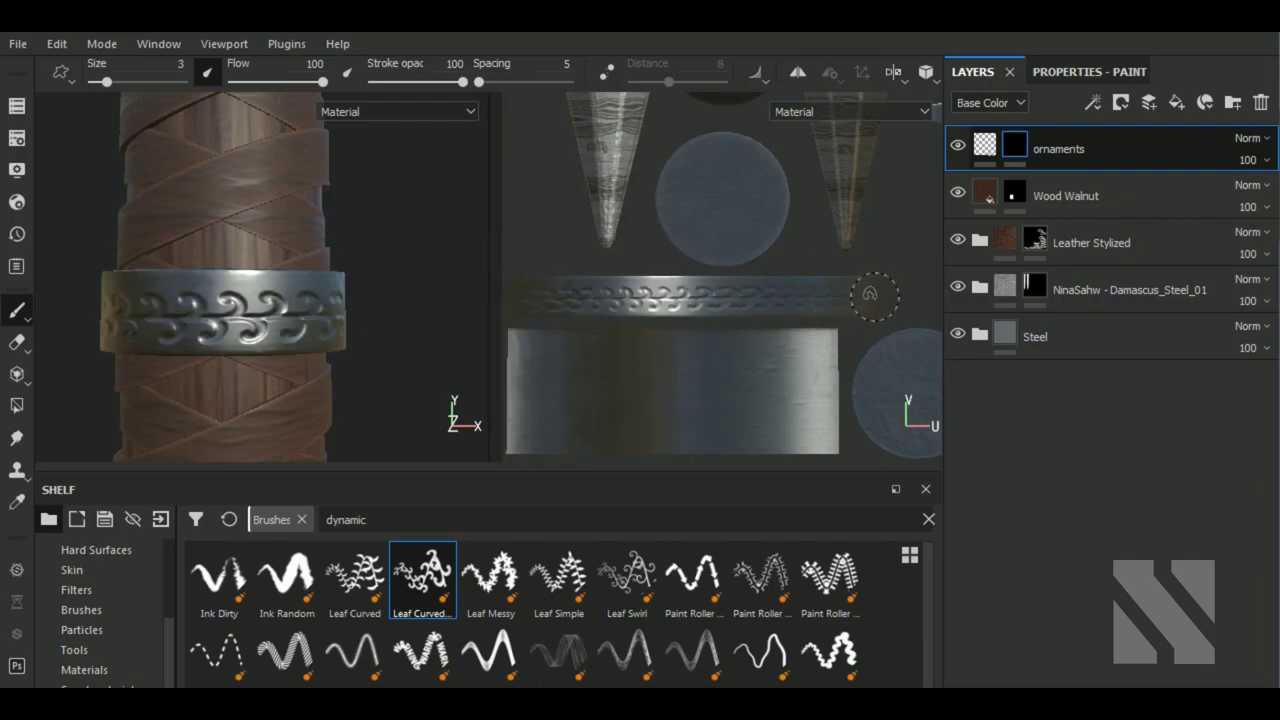
- Add a Bevel filter to the ornaments layer and adjust its Distance
{"action": "left_click", "coordinate": [1095, 103]}
{"action": "left_click", "coordinate": [1125, 249]}
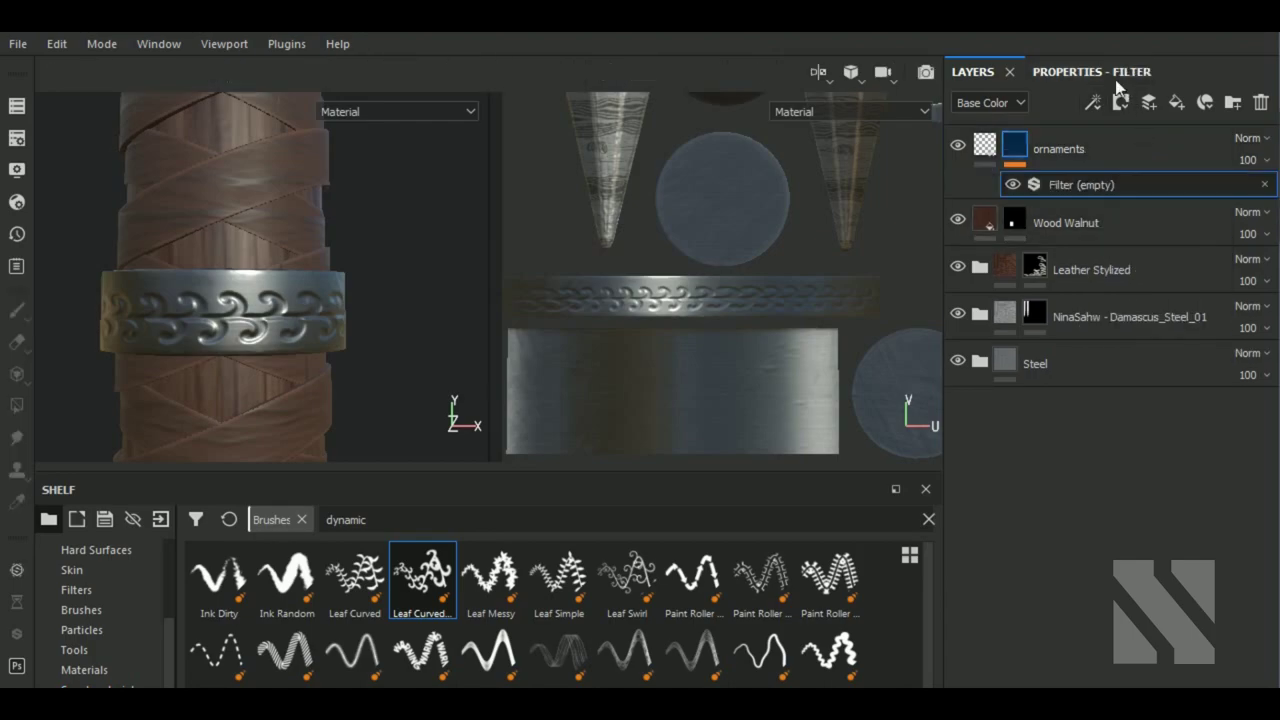
{"action": "left_click", "coordinate": [1116, 80]}
{"action": "left_click", "coordinate": [1110, 149]}
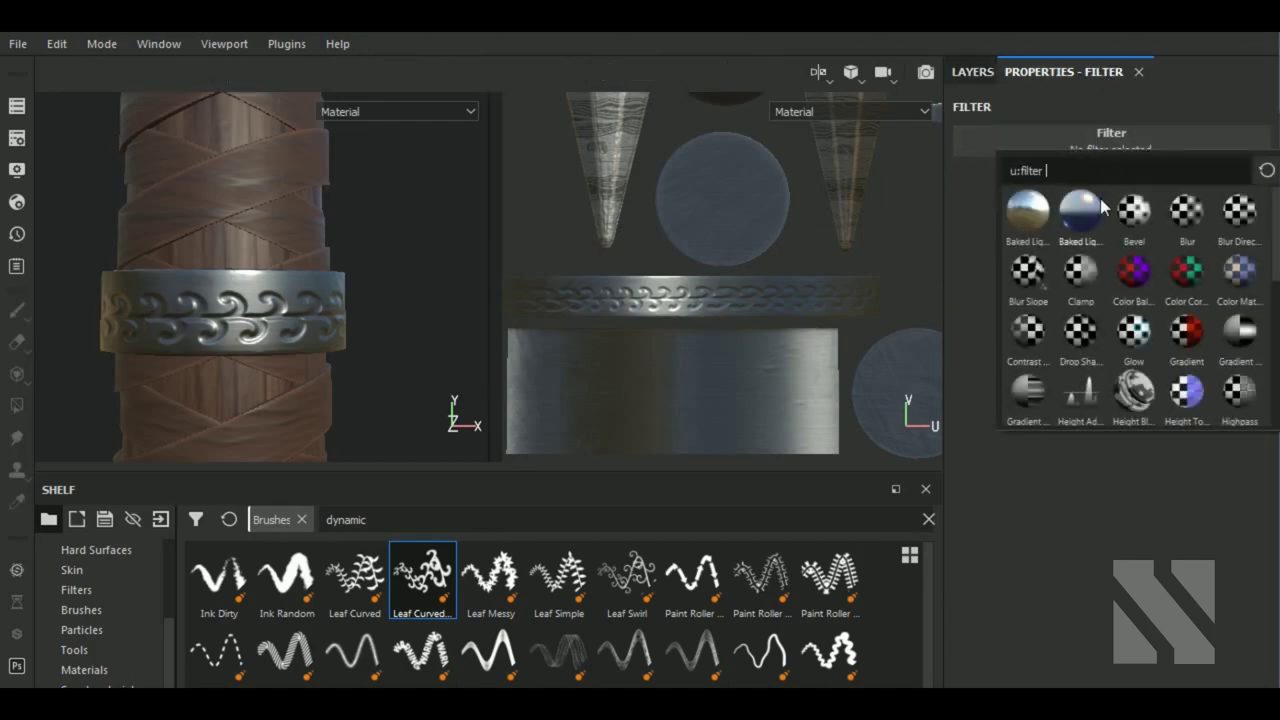
{"action": "left_click", "coordinate": [1149, 228]}
{"action": "left_click_drag", "start_coordinate": [1103, 266], "coordinate": [1122, 270]}
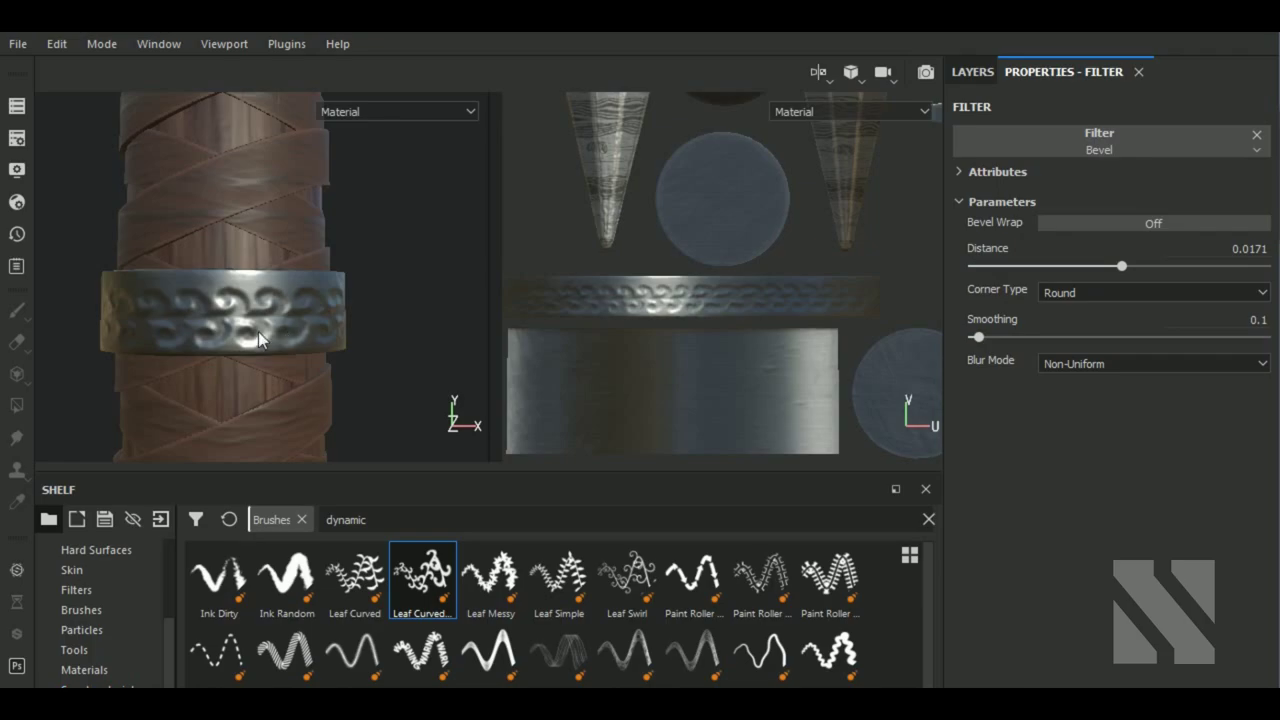
{"action": "scroll", "coordinate": [258, 340], "scroll_direction": "up", "scroll_amount": 2}
{"action": "scroll", "coordinate": [312, 300], "scroll_direction": "up", "scroll_amount": 1}
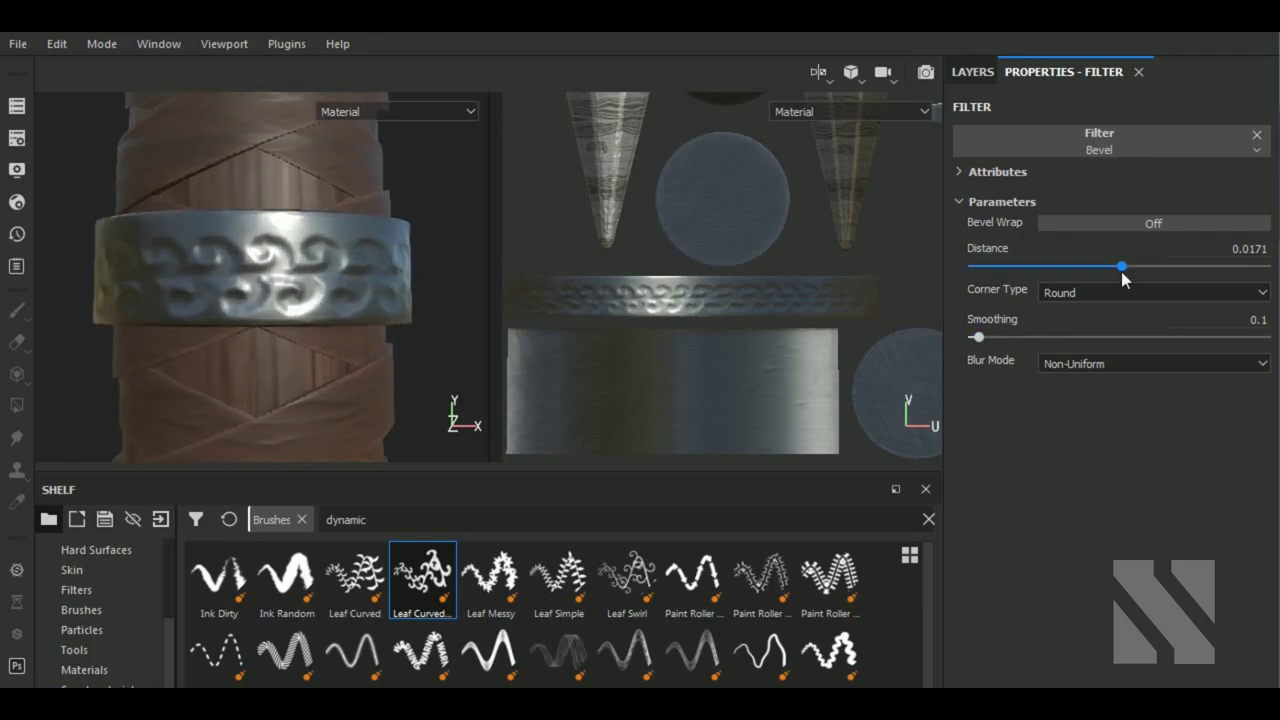
{"action": "left_click_drag", "start_coordinate": [1122, 276], "coordinate": [1120, 268]}
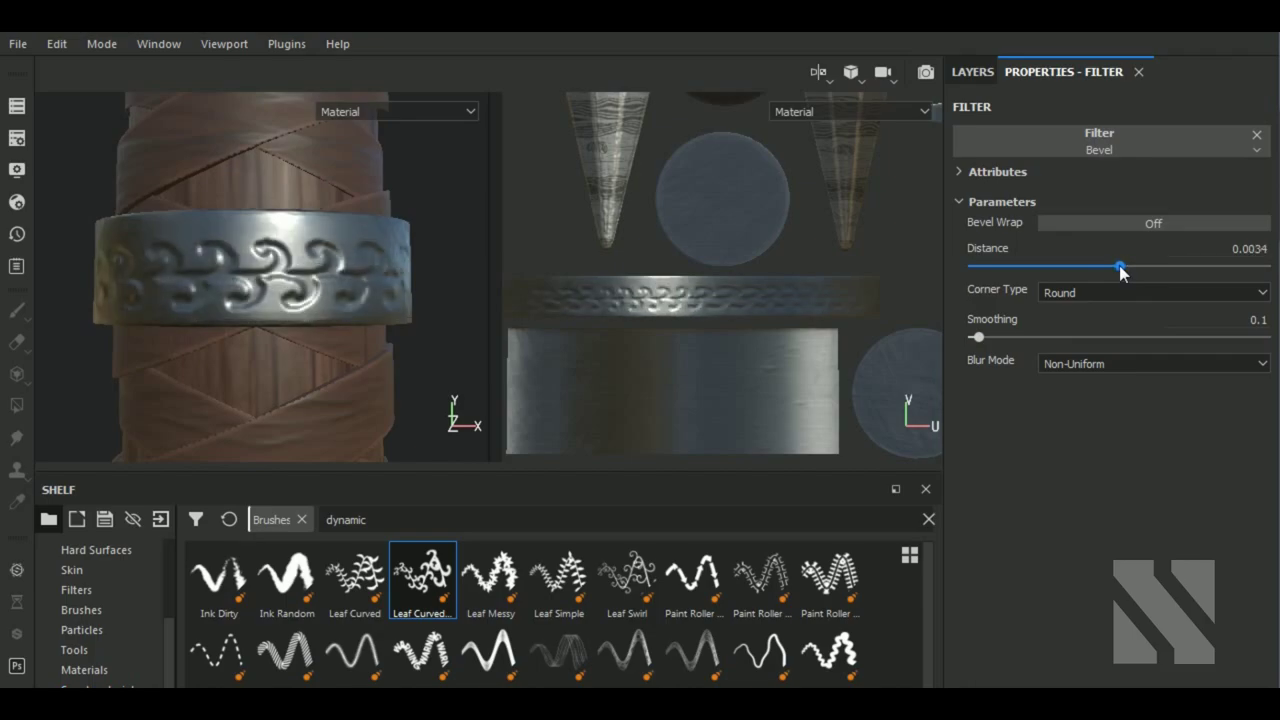
- Undo the bevel changes until the Bevel filter is removed
{"action": "key", "text": "ctrl+z"}
{"action": "key", "text": "ctrl+z"}
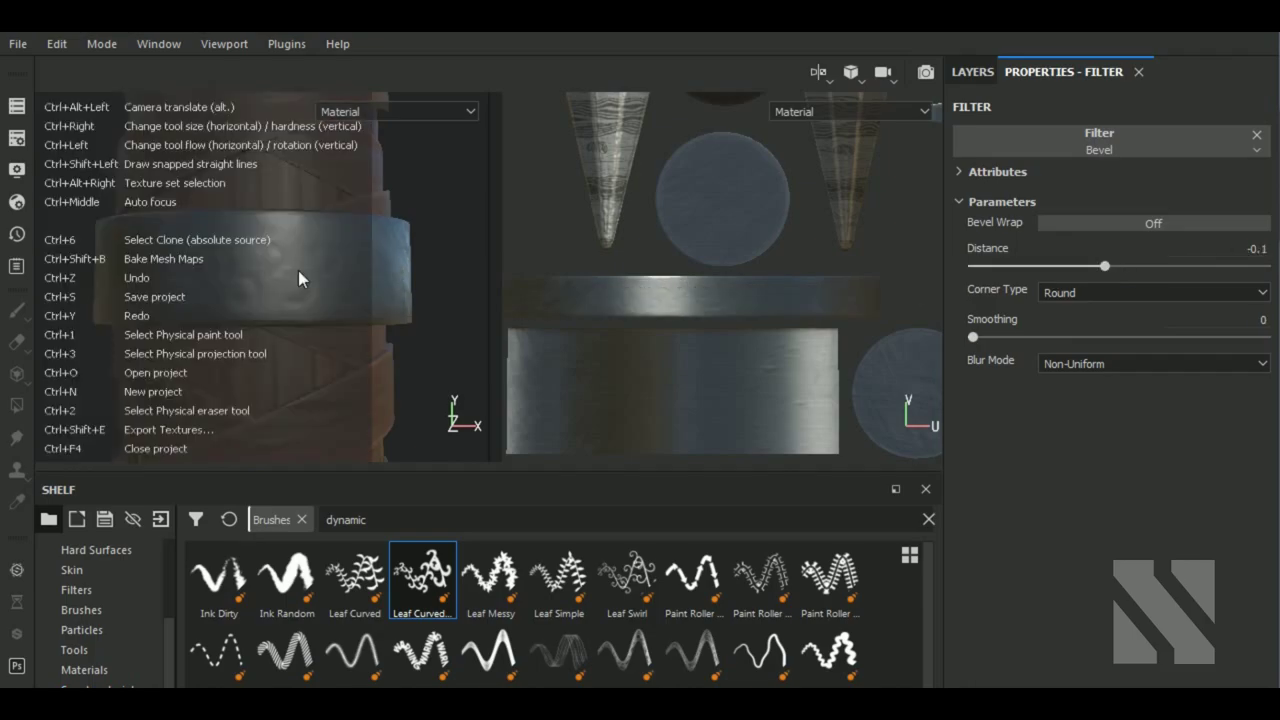
{"action": "key", "text": "ctrl+z"}
- Return to the brush at size about 5, try a straight leaf strip, and undo it
{"action": "key", "text": "ctrl+1"}
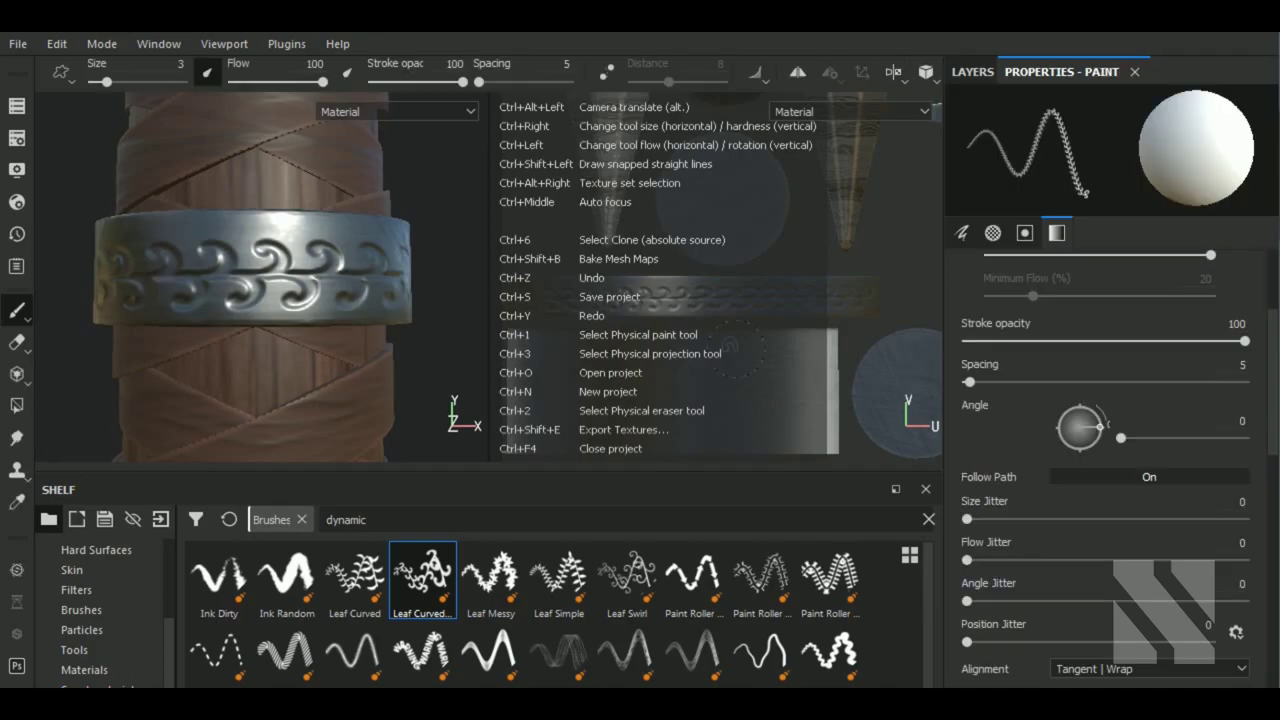
{"action": "key", "text": "ctrl+z"}
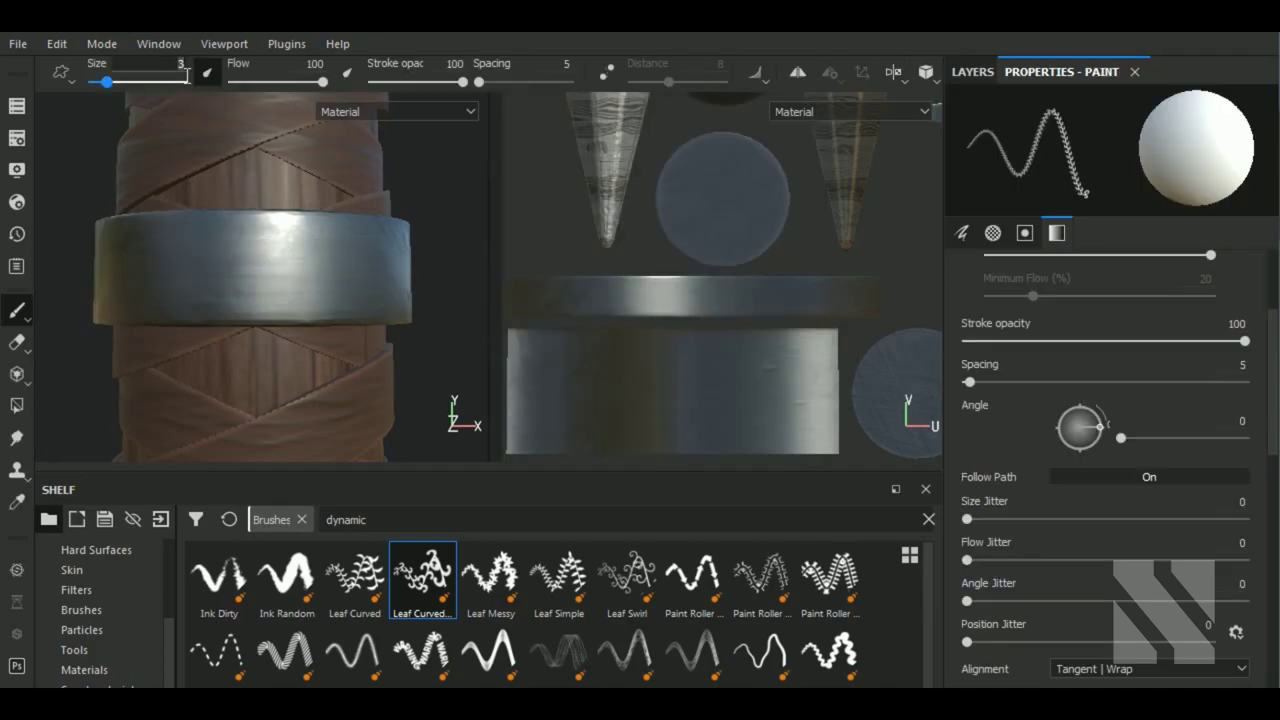
{"action": "left_click_drag", "start_coordinate": [186, 75], "coordinate": [190, 75]}
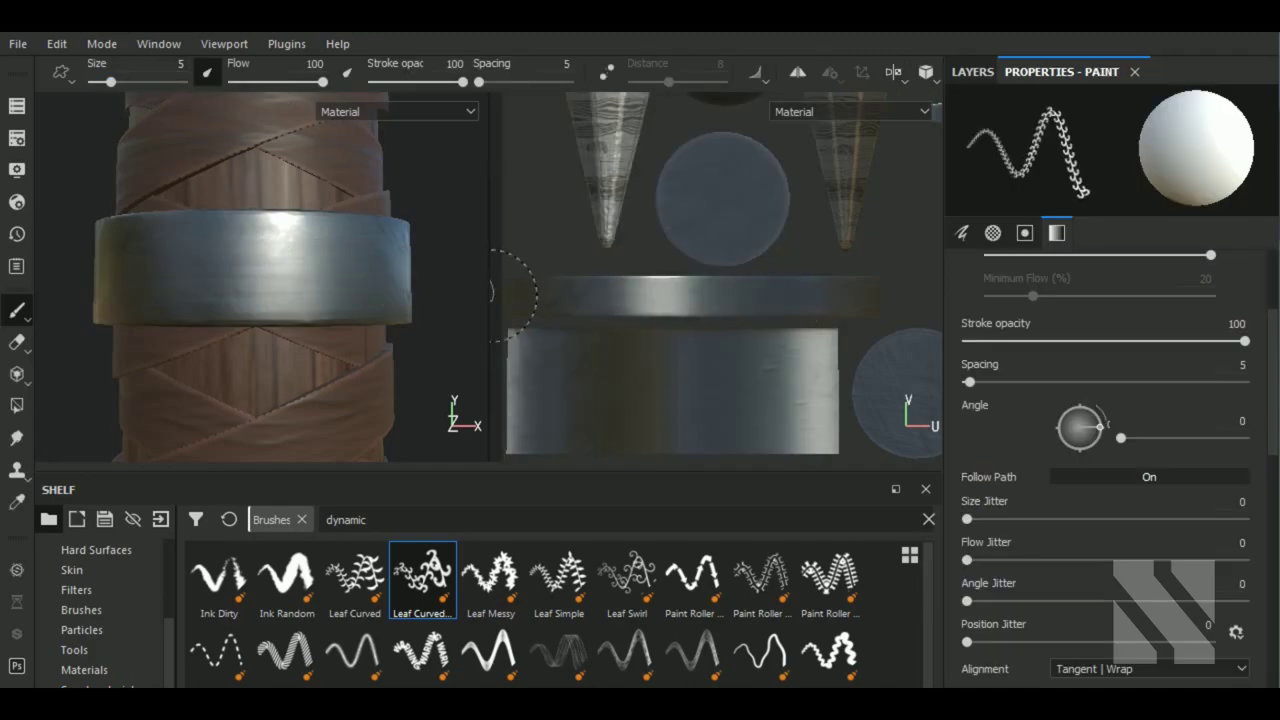
{"action": "key", "text": "shift"}
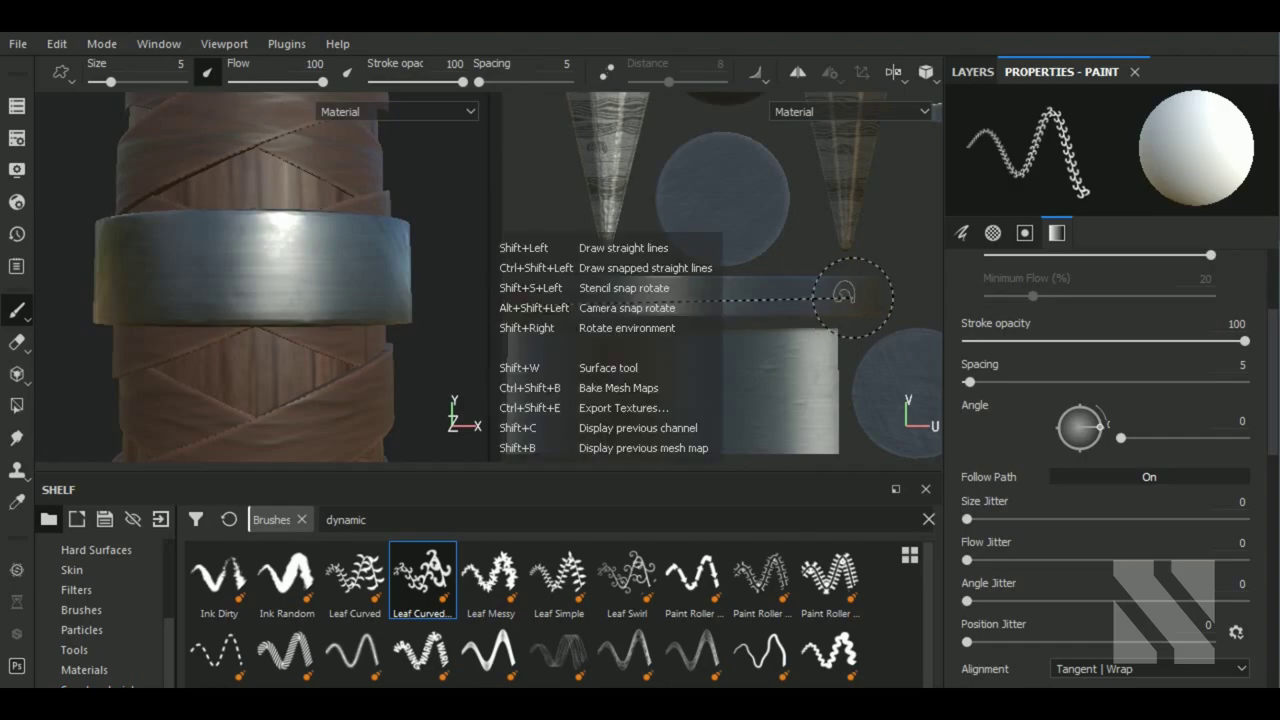
{"action": "left_click", "coordinate": [864, 296], "text": "shift"}
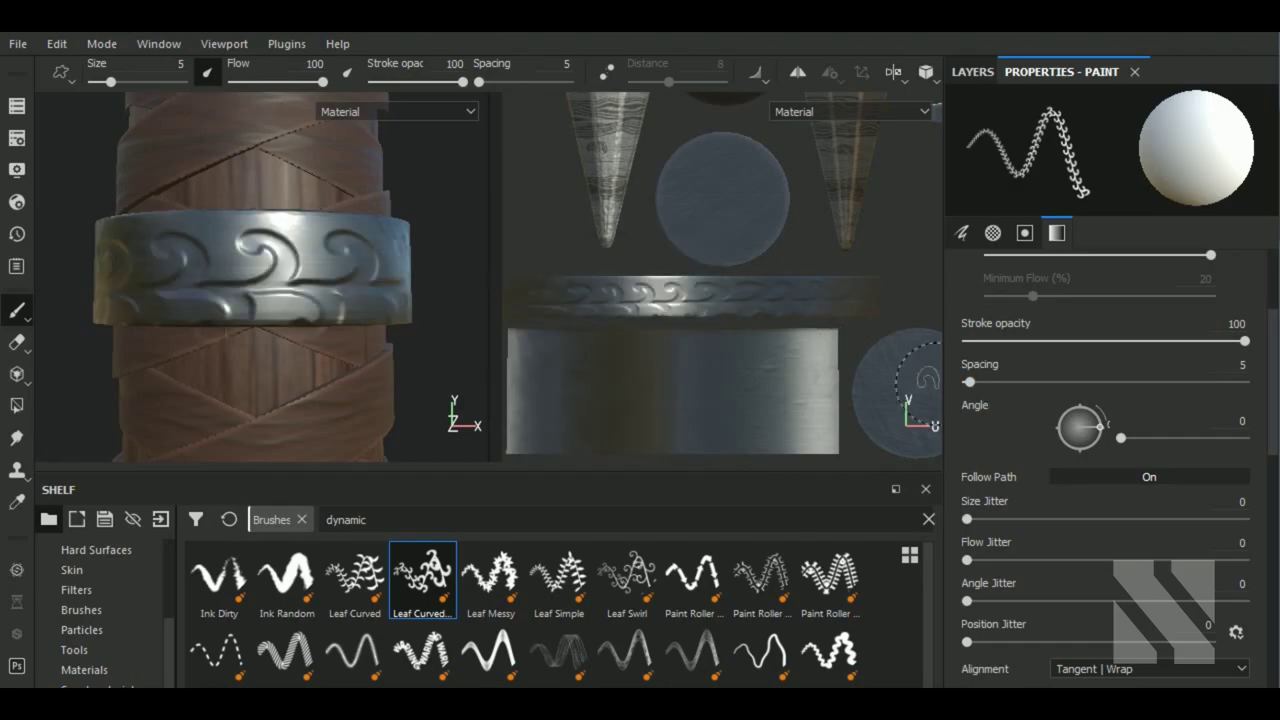
{"action": "key", "text": "ctrl+z"}
{"action": "type", "text": "4"}
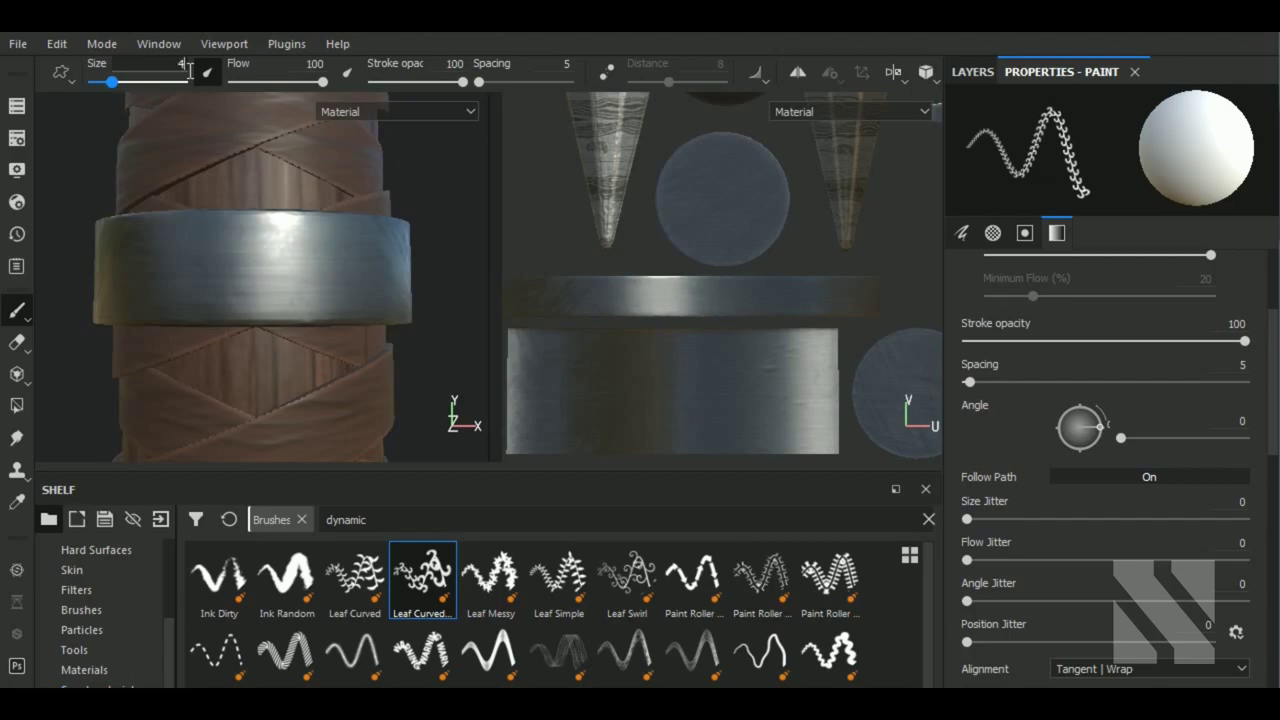
{"action": "key", "text": "Return"}
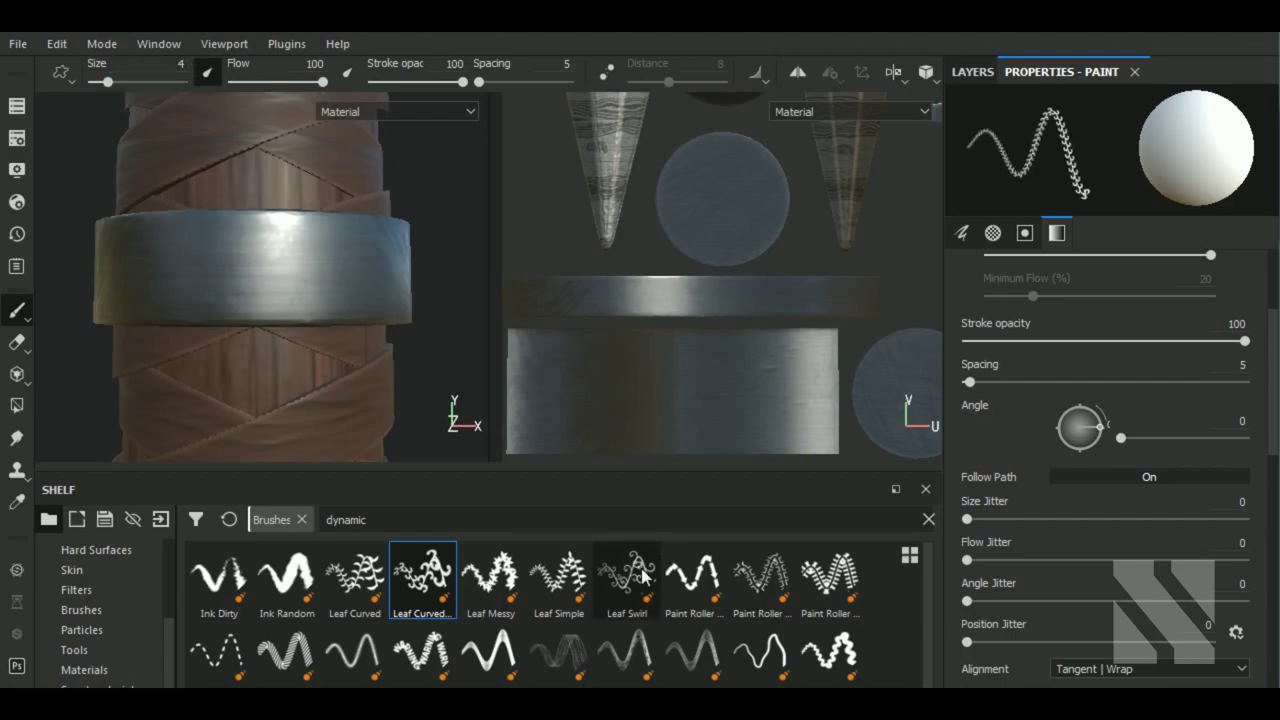
- Pick Leaf Swirl at size about 4.5 and paint a straight swirl row along the ring
{"action": "left_click", "coordinate": [643, 572]}
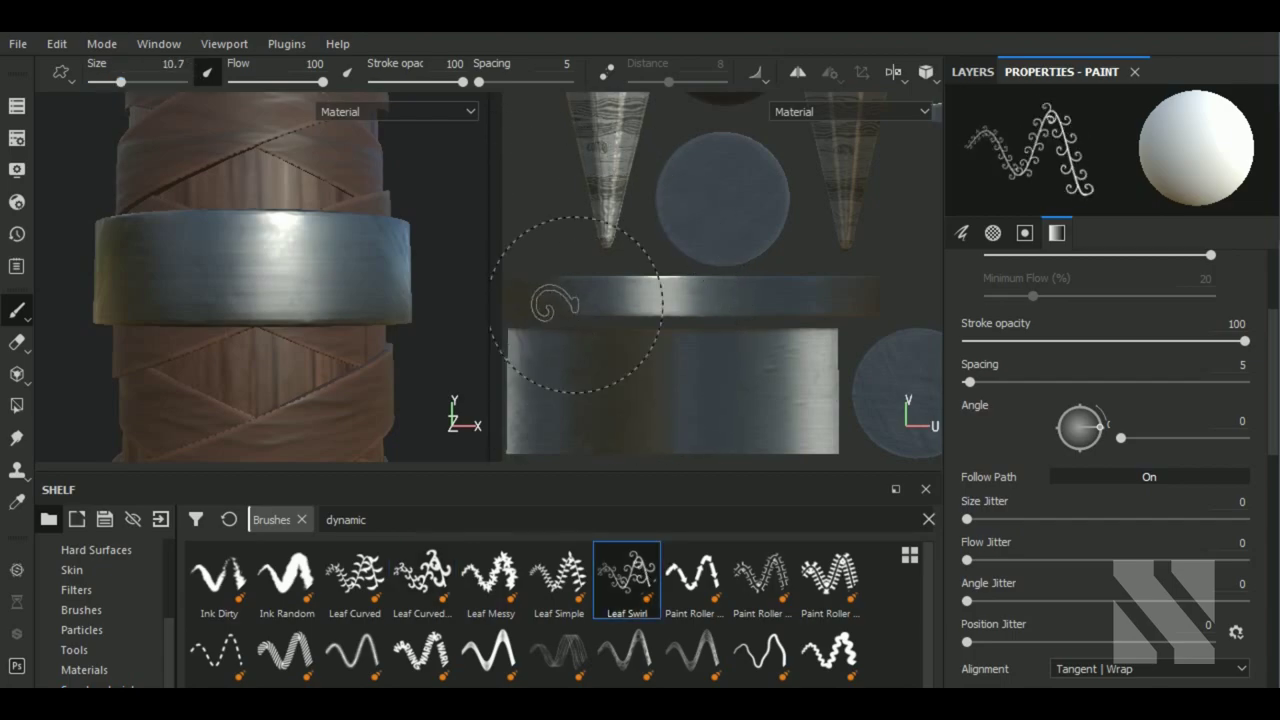
{"action": "right_click_drag", "start_coordinate": [555, 302], "coordinate": [520, 298], "text": "ctrl"}
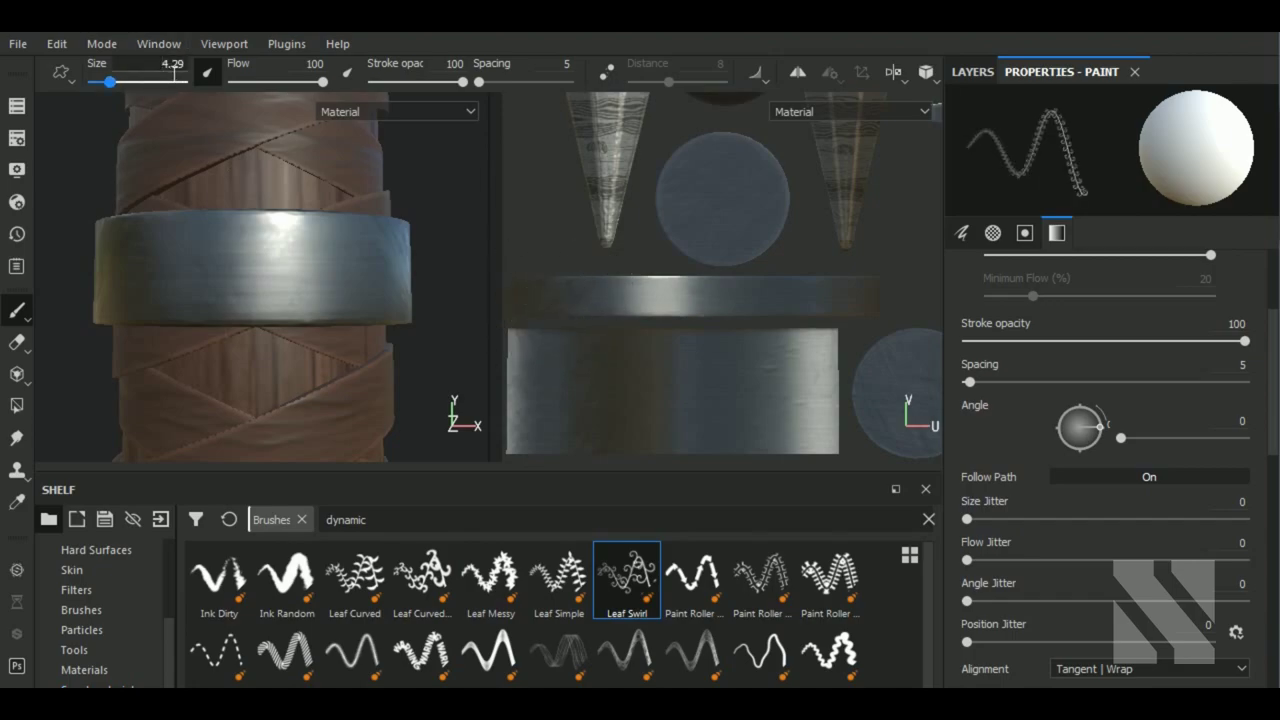
{"action": "type", "text": "5"}
{"action": "key", "text": "Return"}
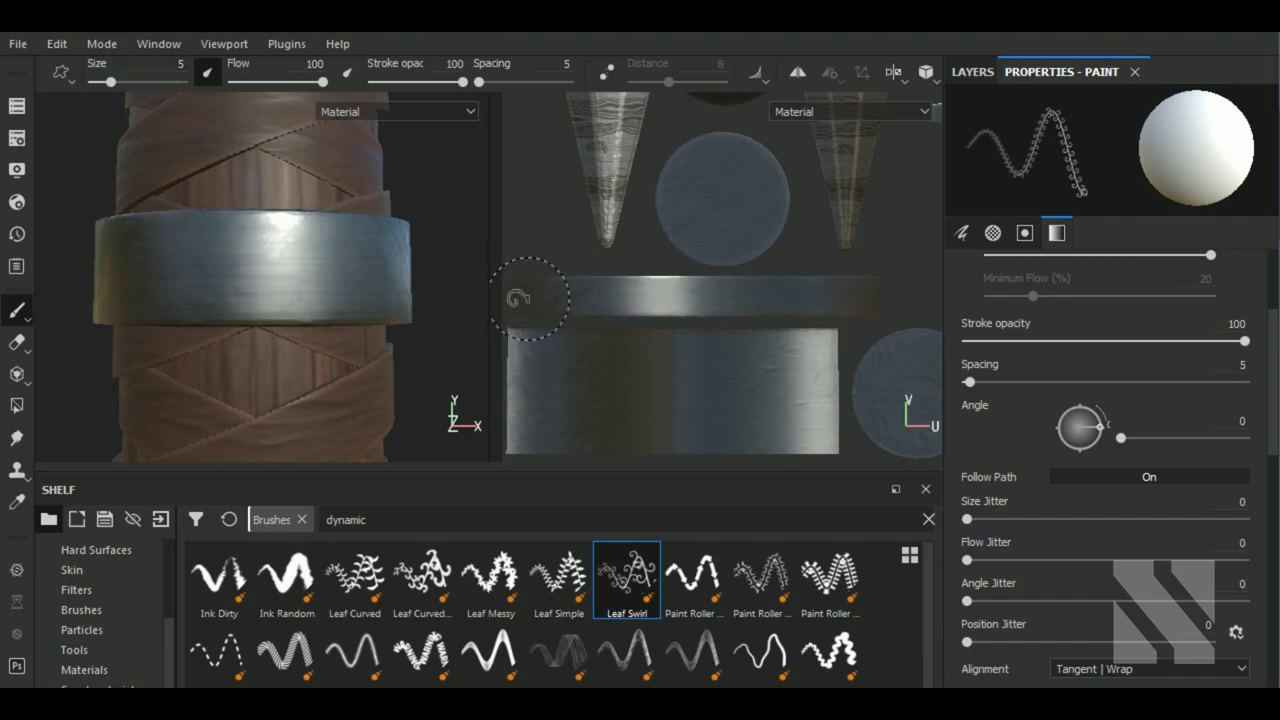
{"action": "key", "text": "shift"}
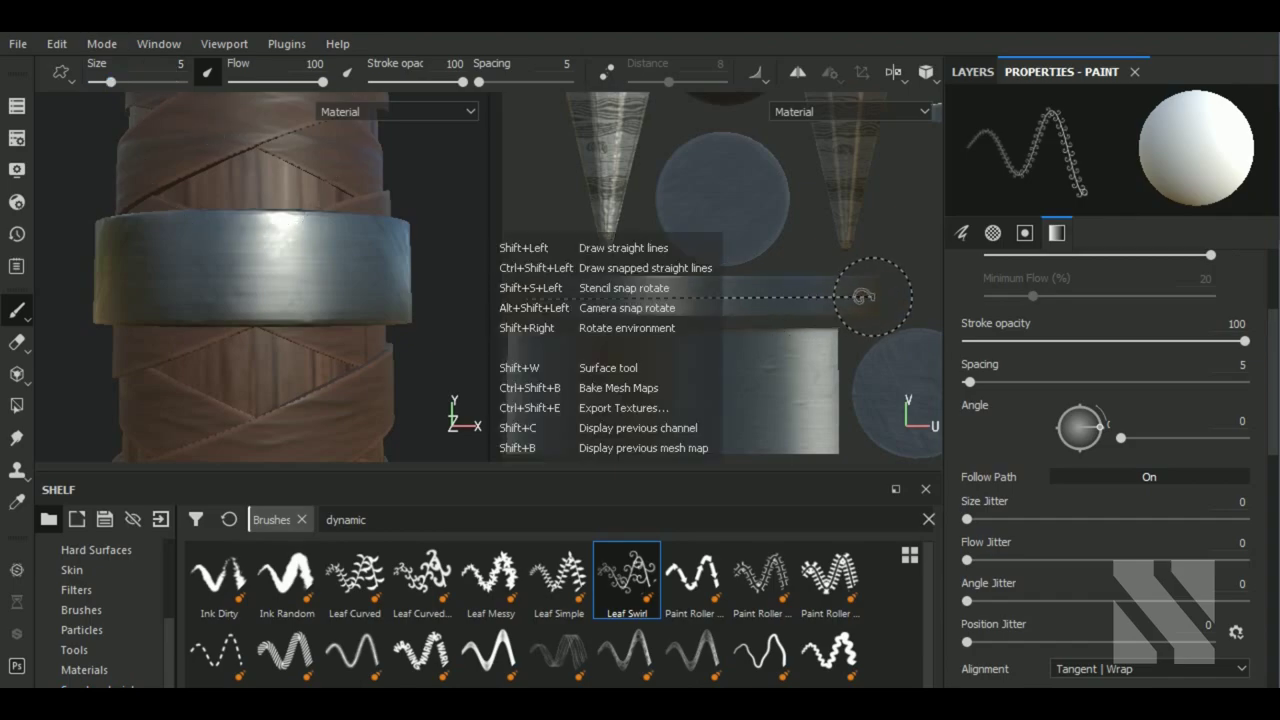
{"action": "left_click", "coordinate": [845, 299], "text": "shift"}
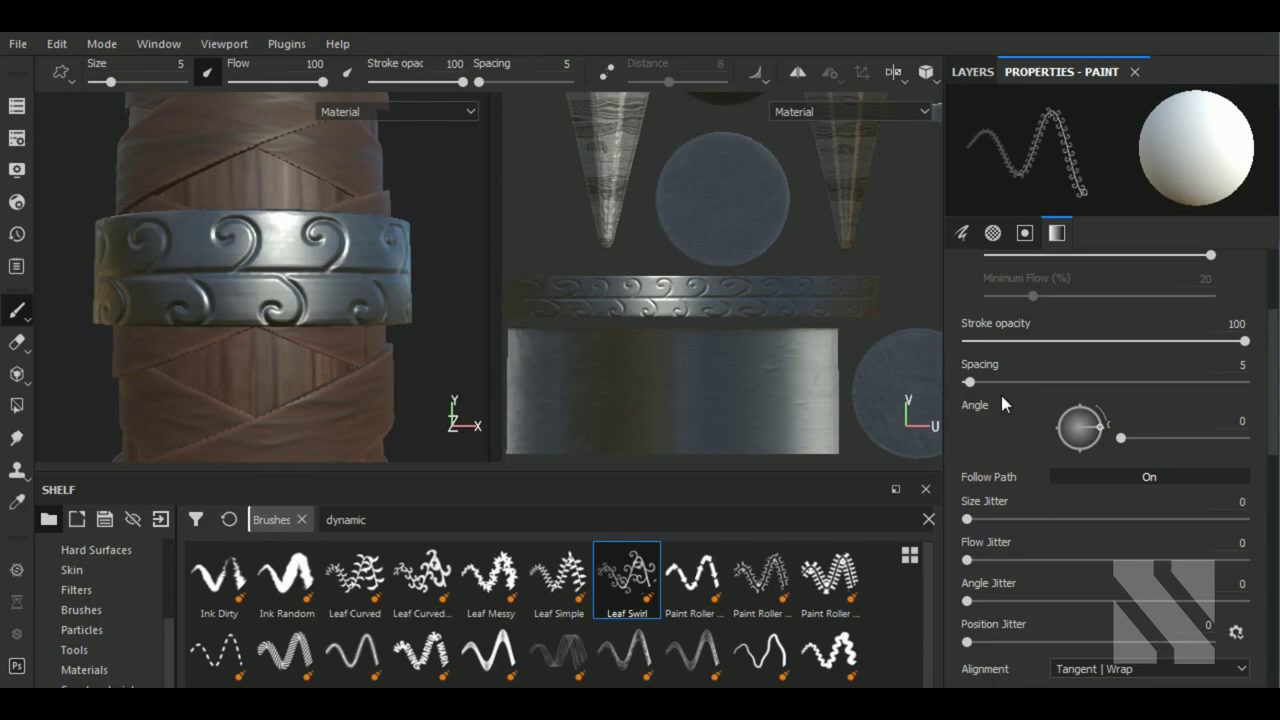
{"action": "key", "text": "ctrl+z"}
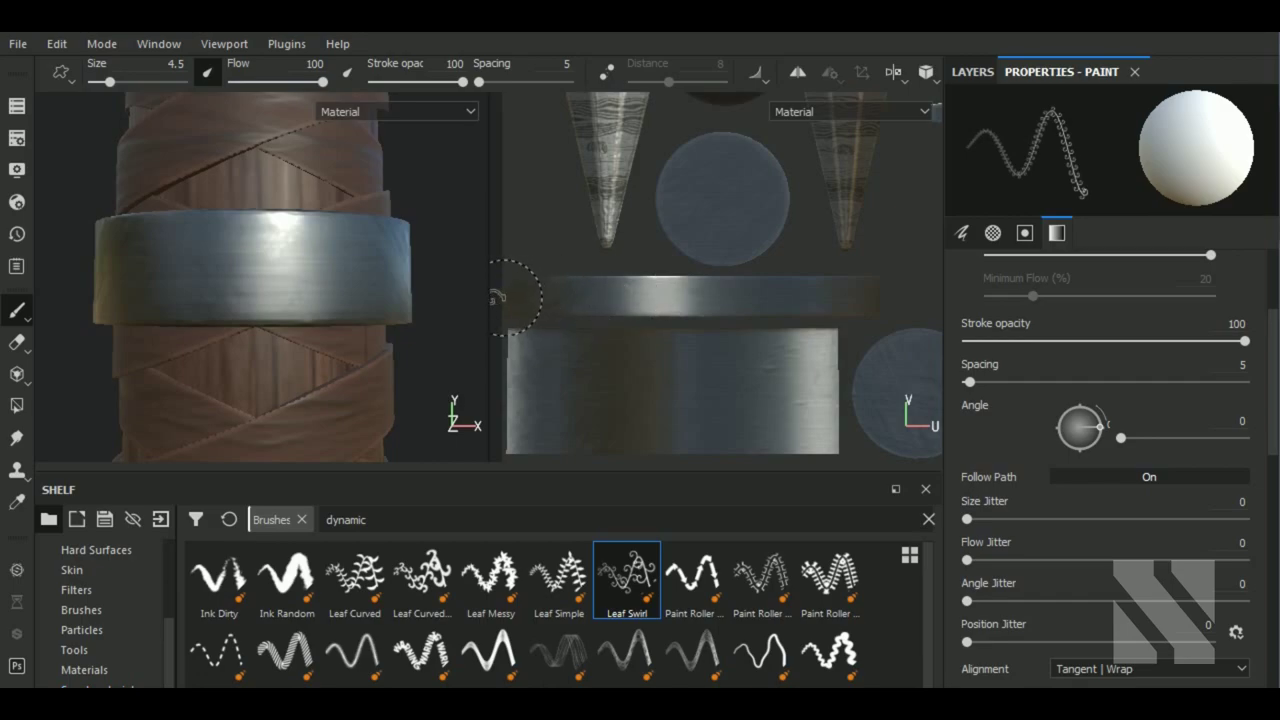
{"action": "left_click_drag", "start_coordinate": [504, 297], "coordinate": [878, 296]}
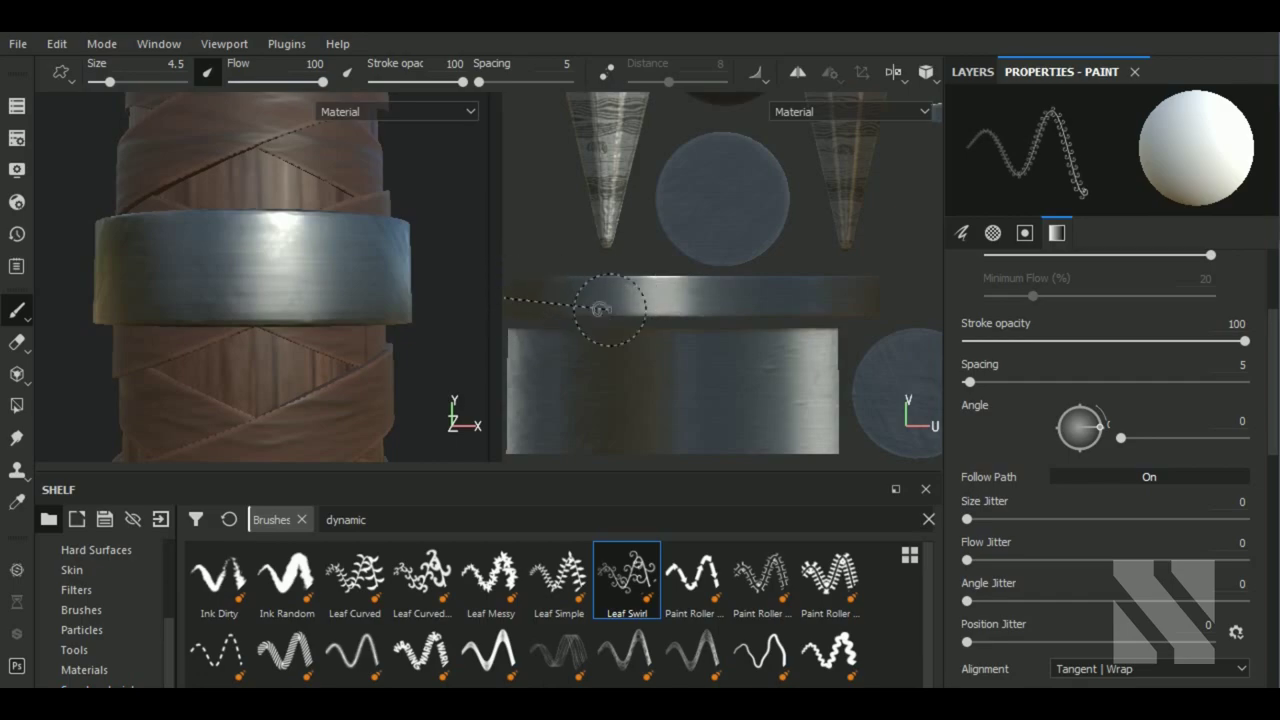
{"action": "left_click", "coordinate": [878, 295], "text": "shift"}
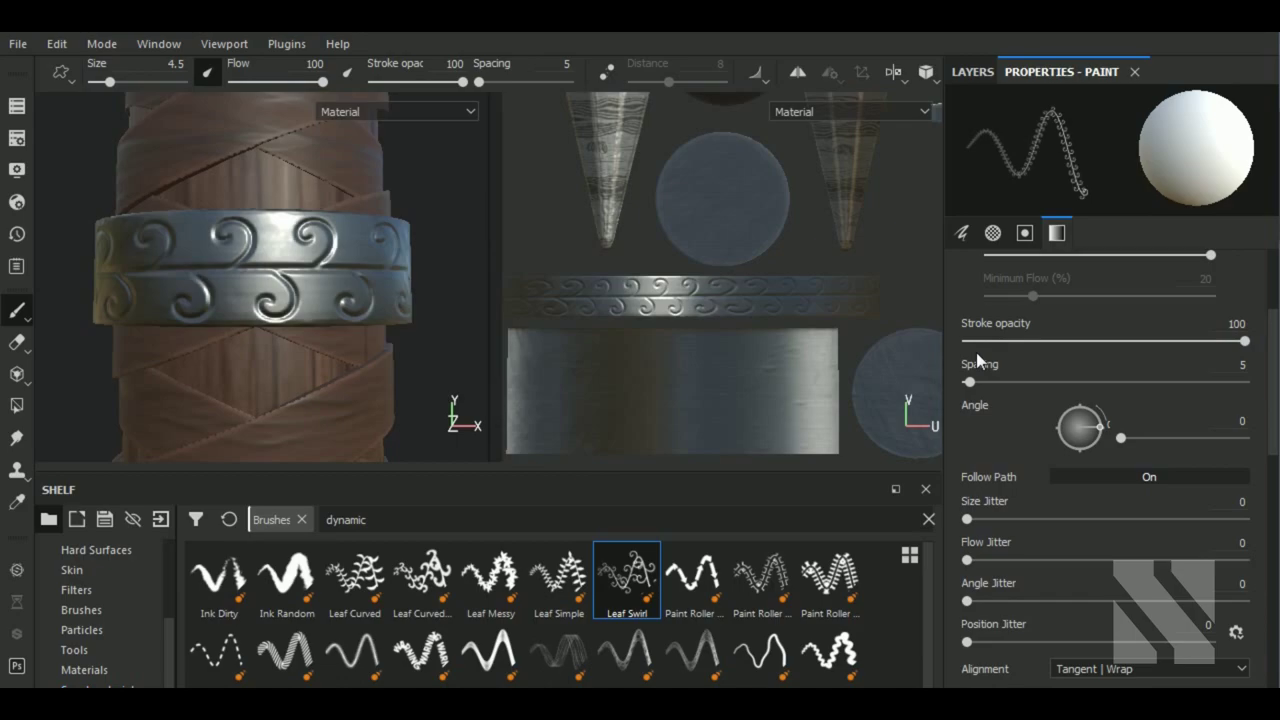
- Add a Bevel filter to ornaments with Distance 0.0241 and Smoothing 0.15
{"action": "left_click", "coordinate": [972, 72]}
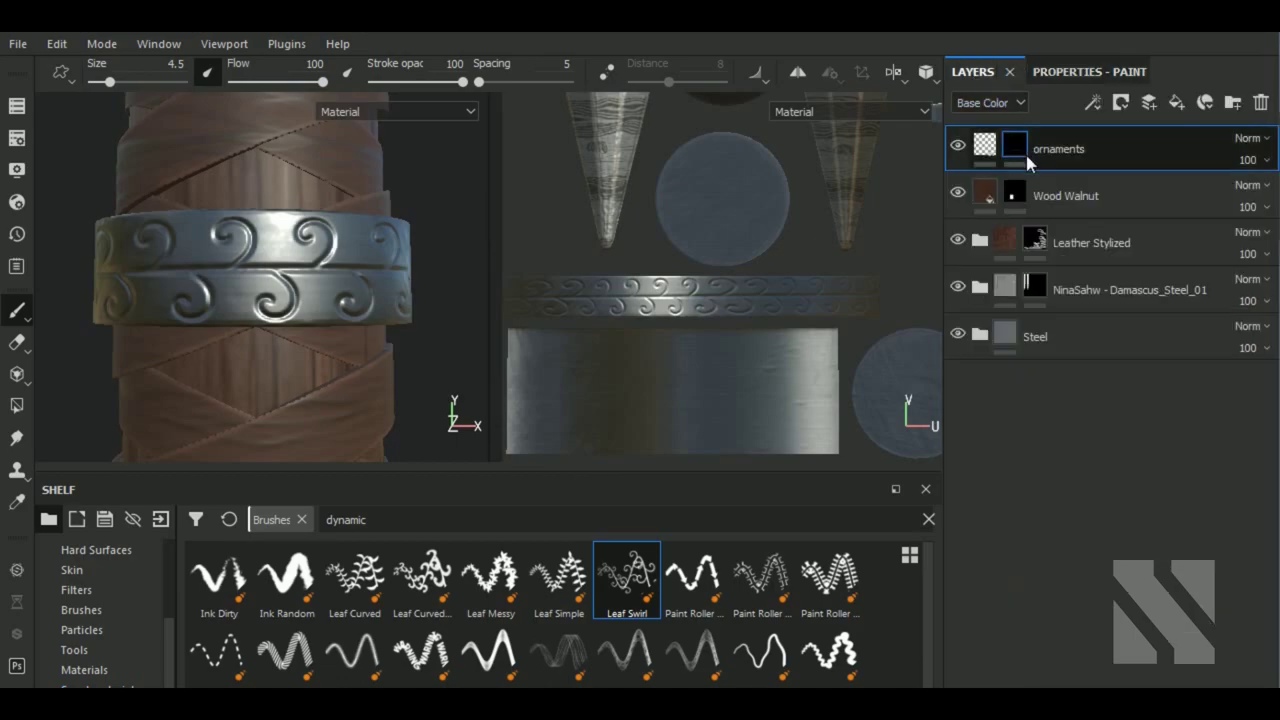
{"action": "left_click", "coordinate": [1095, 103]}
{"action": "left_click", "coordinate": [1132, 245]}
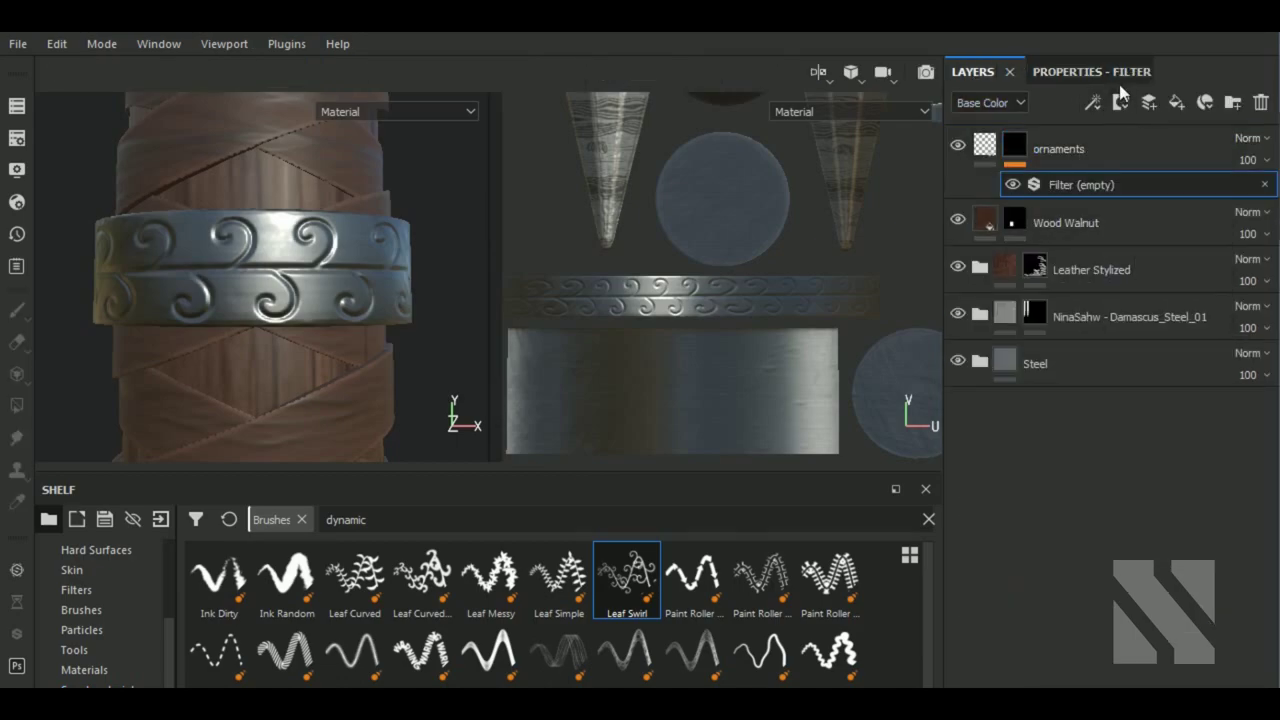
{"action": "left_click", "coordinate": [1100, 148]}
{"action": "left_click", "coordinate": [1137, 210]}
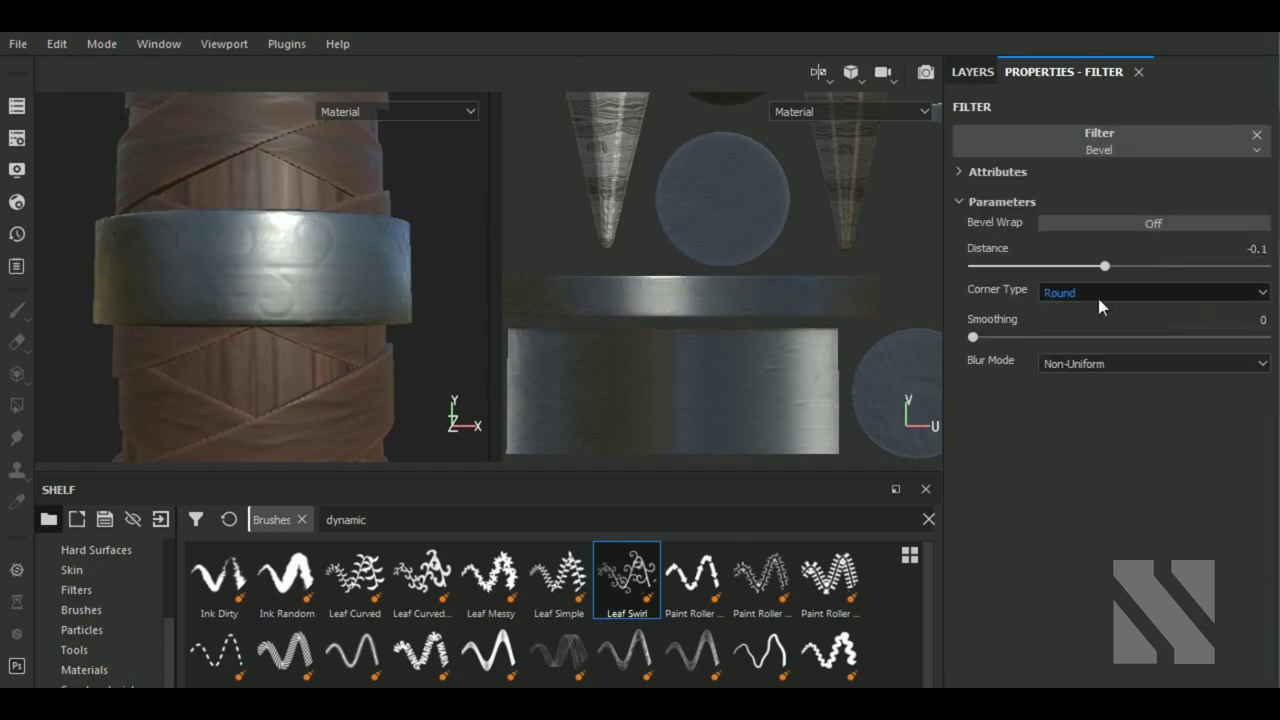
{"action": "left_click_drag", "start_coordinate": [1111, 266], "coordinate": [1122, 266]}
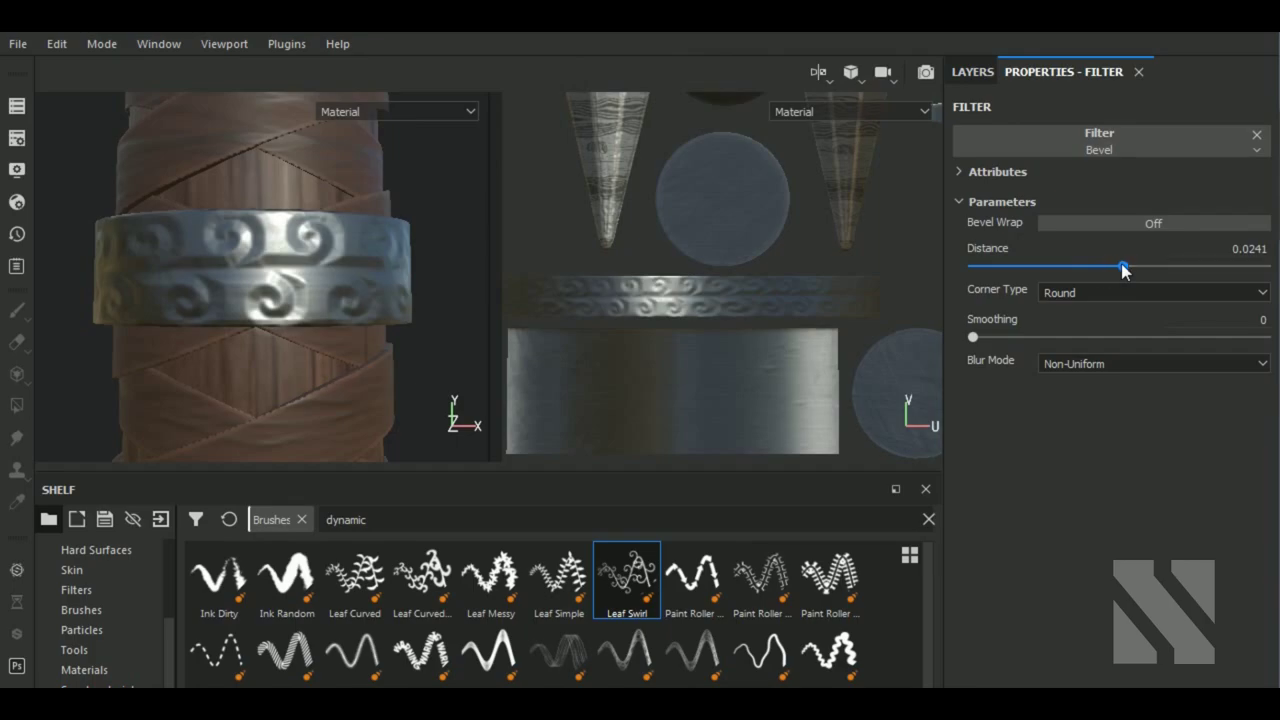
{"action": "left_click", "coordinate": [982, 338]}
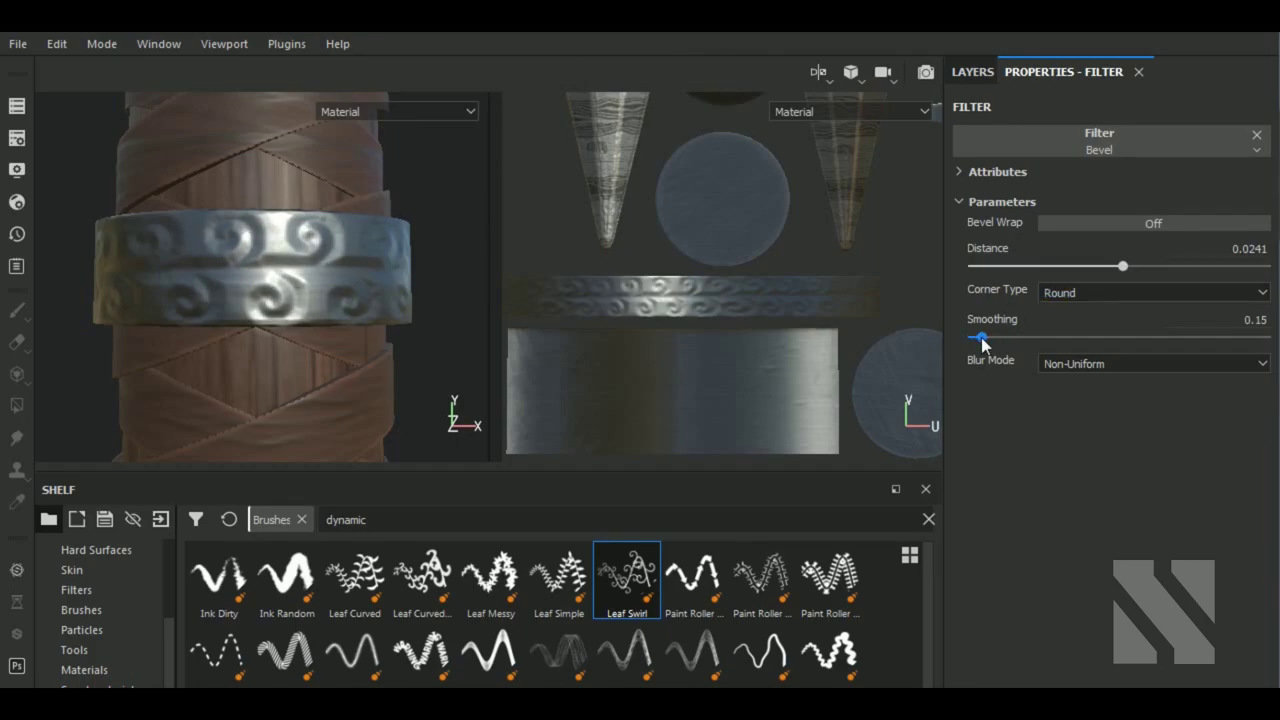
{"action": "left_click", "coordinate": [974, 74]}
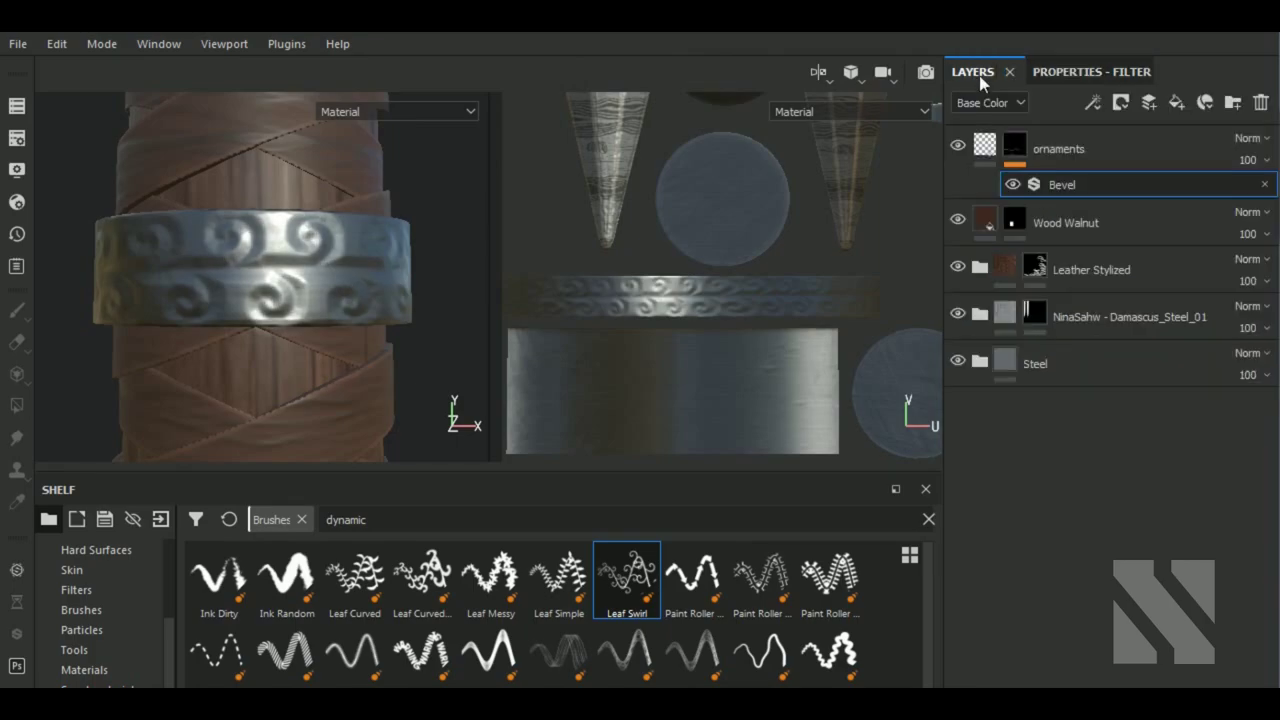
- Lower the ornaments fill Height to -0.0861 and reselect its mask
{"action": "left_click", "coordinate": [1016, 143]}
{"action": "left_click", "coordinate": [1073, 74]}
{"action": "left_click_drag", "start_coordinate": [1089, 378], "coordinate": [1085, 378]}
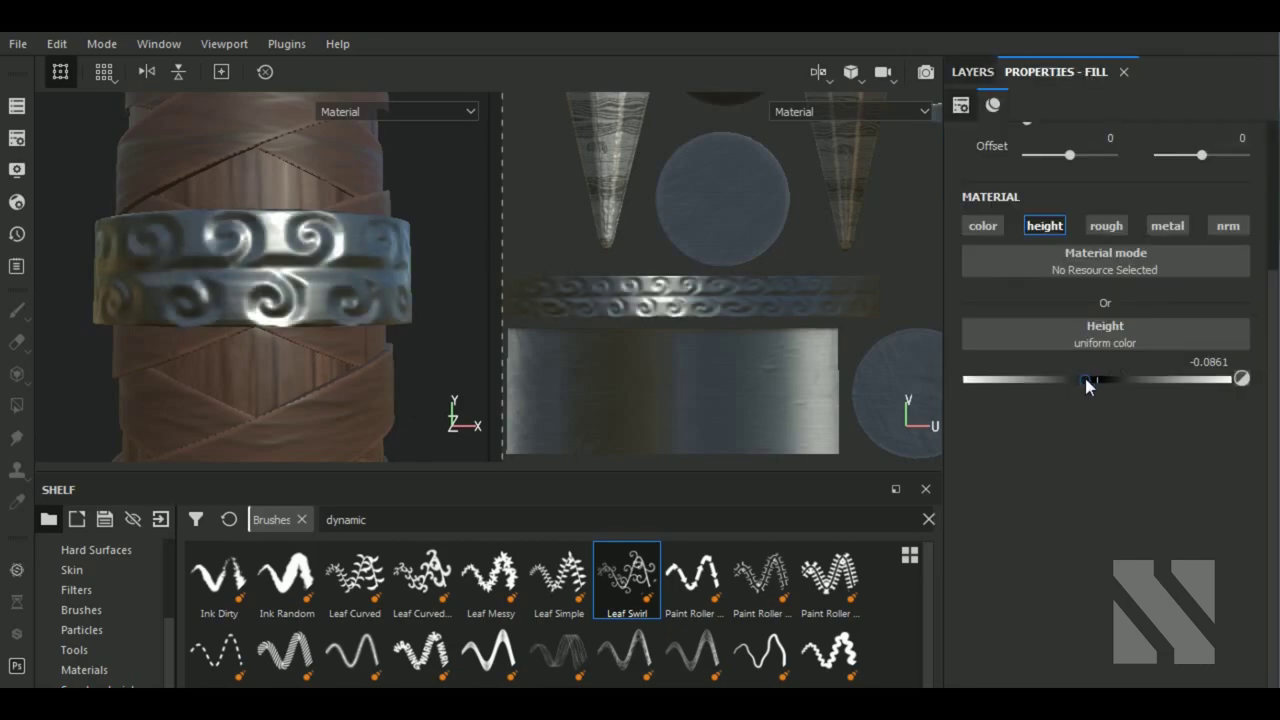
{"action": "left_click", "coordinate": [974, 73]}
{"action": "left_click", "coordinate": [1015, 148]}
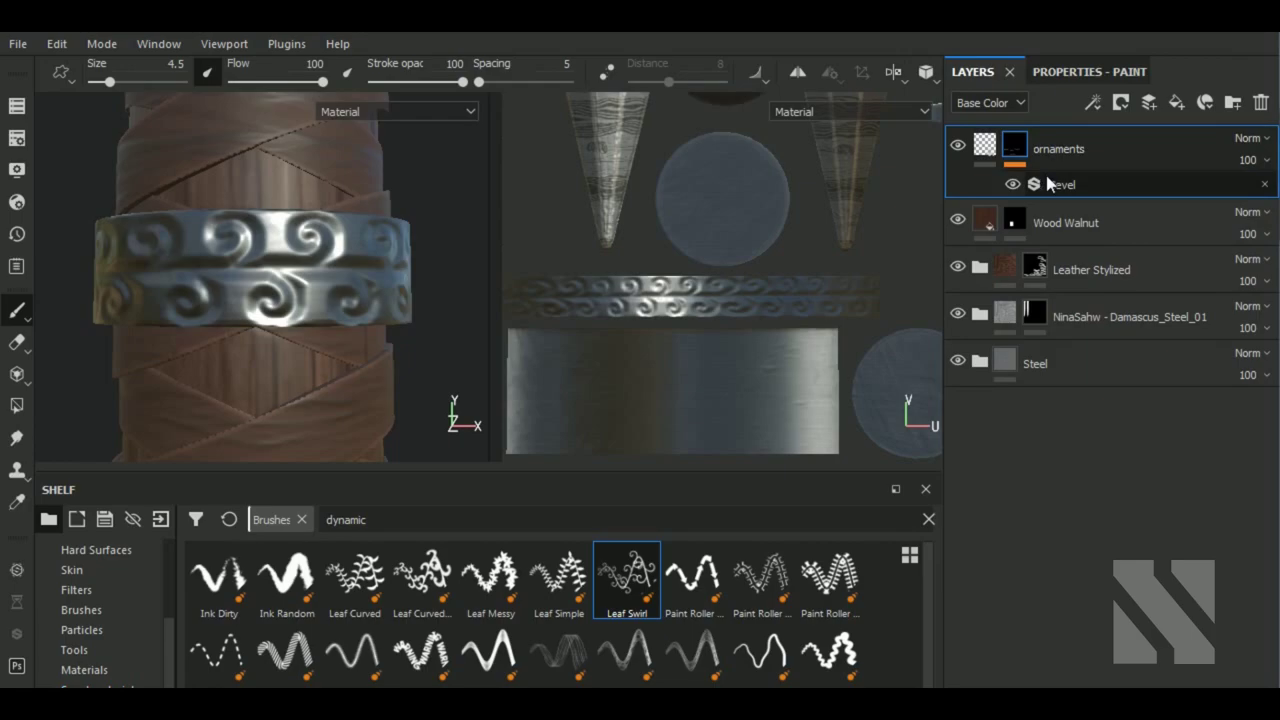
- Clear the ornaments mask and repaint a straight swirl row along the ring
{"action": "right_click", "coordinate": [1016, 148]}
{"action": "left_click", "coordinate": [1100, 333]}
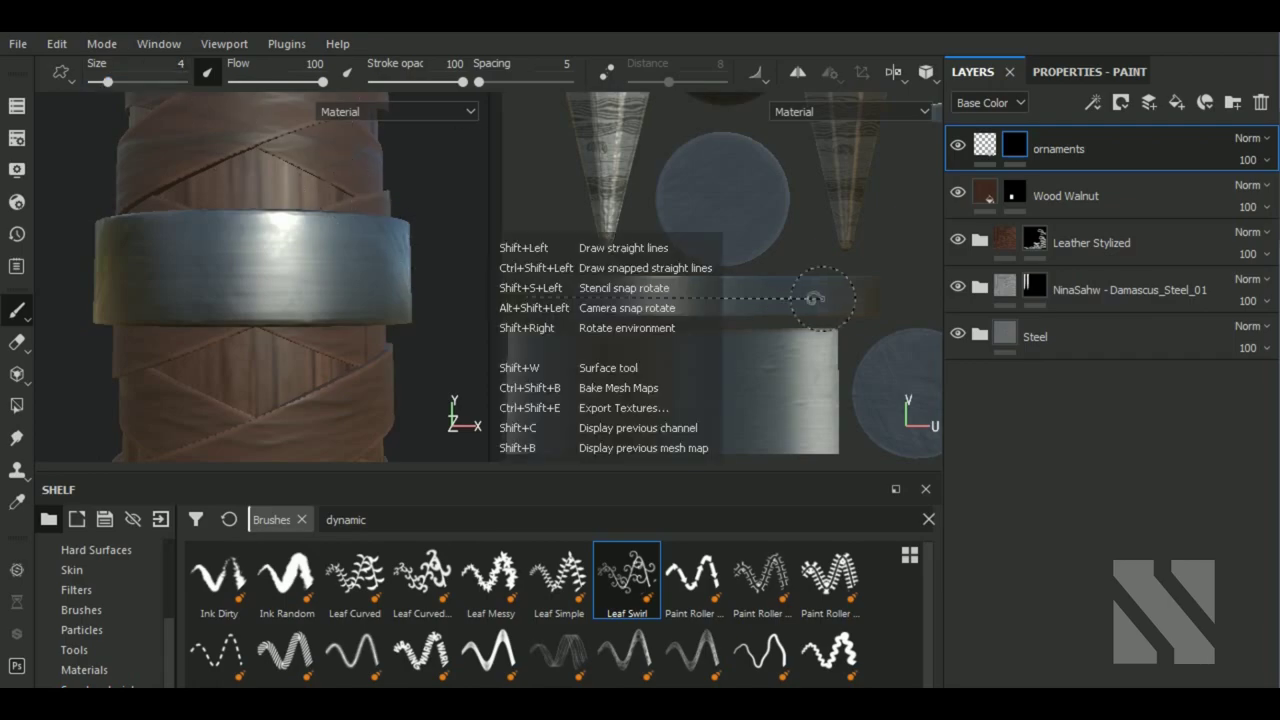
{"action": "left_click", "coordinate": [869, 296], "text": "shift"}
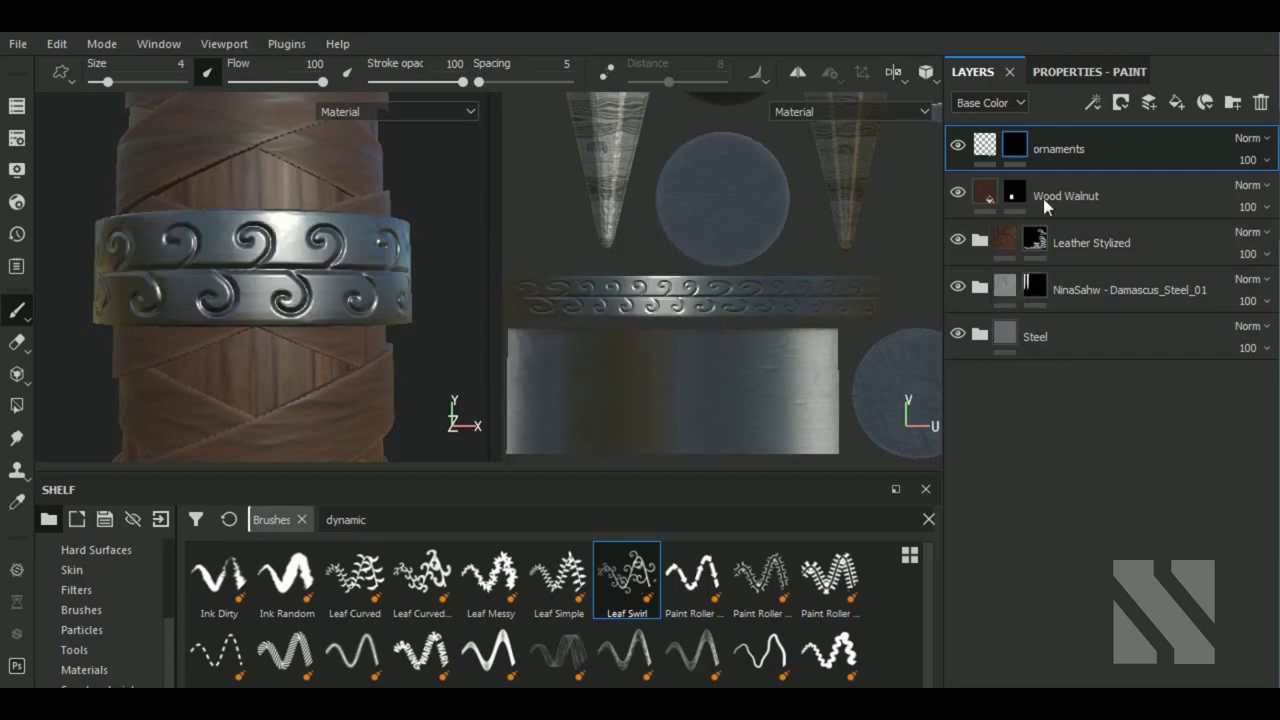
- Add a Bevel filter with Distance 0.015 and Smoothing 0.1
{"action": "left_click", "coordinate": [1093, 103]}
{"action": "left_click", "coordinate": [1150, 250]}
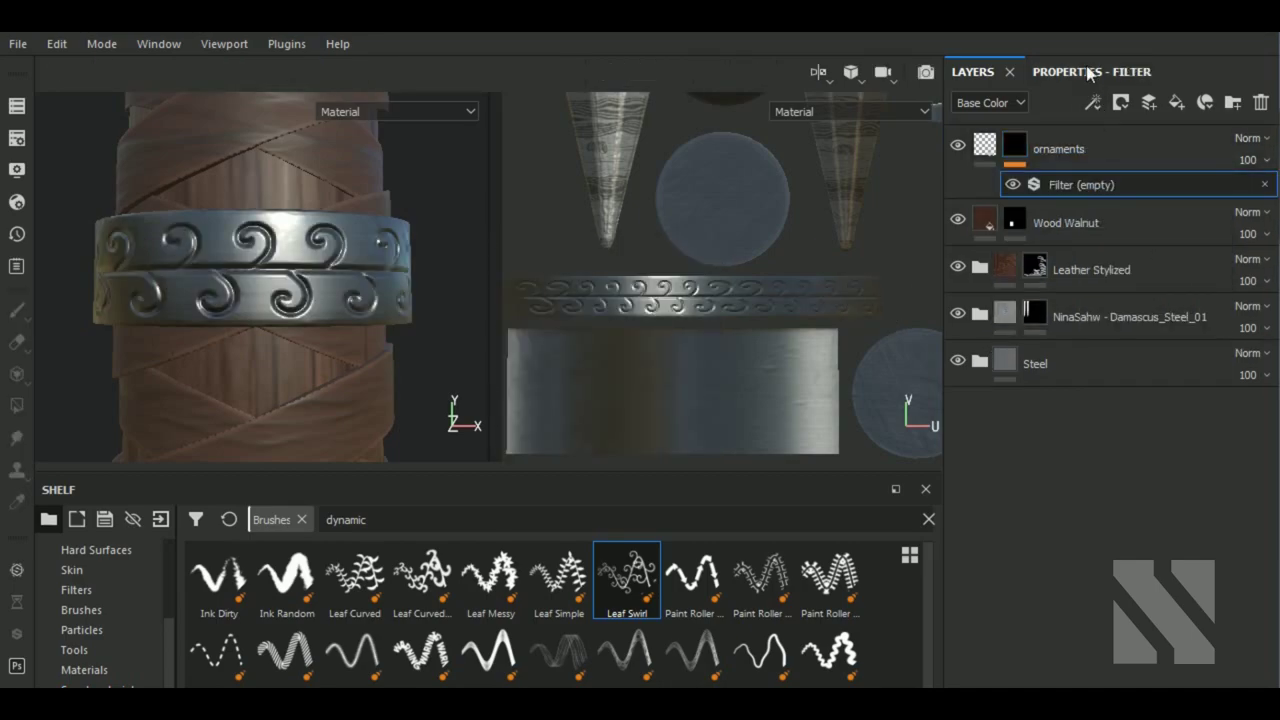
{"action": "left_click", "coordinate": [1088, 75]}
{"action": "left_click", "coordinate": [1082, 134]}
{"action": "left_click", "coordinate": [1128, 203]}
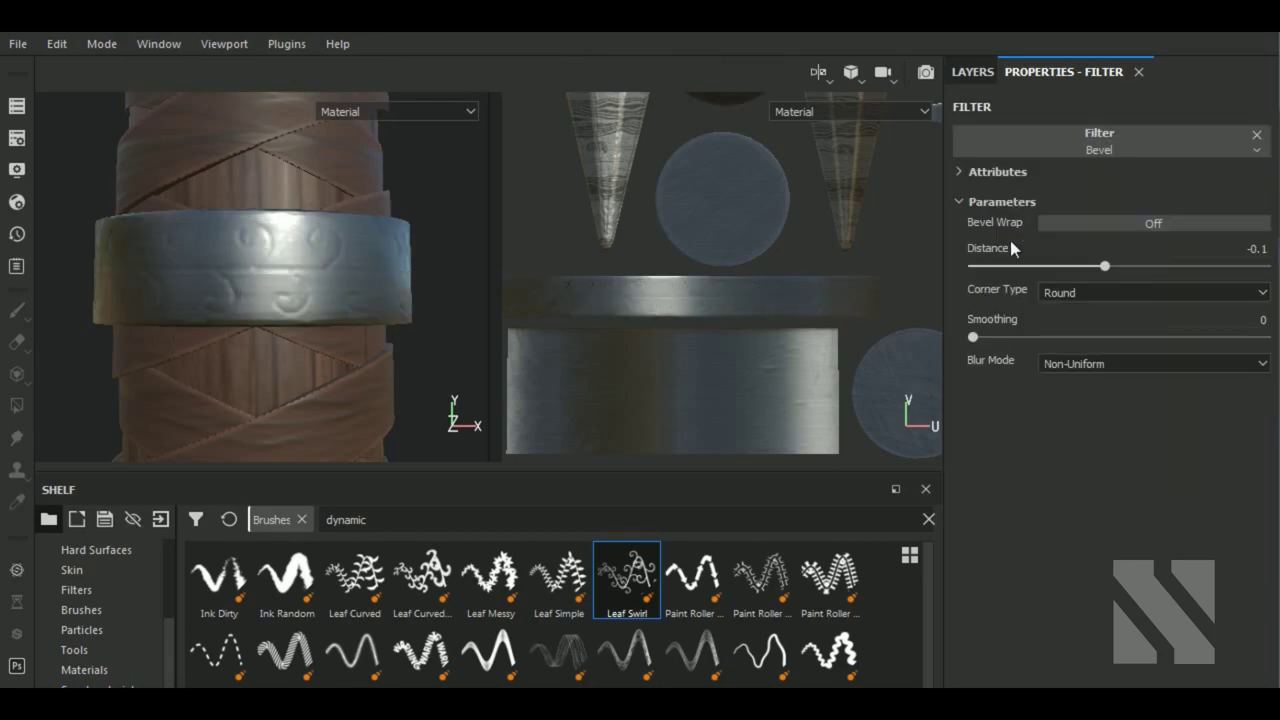
{"action": "left_click_drag", "start_coordinate": [1110, 270], "coordinate": [1123, 268]}
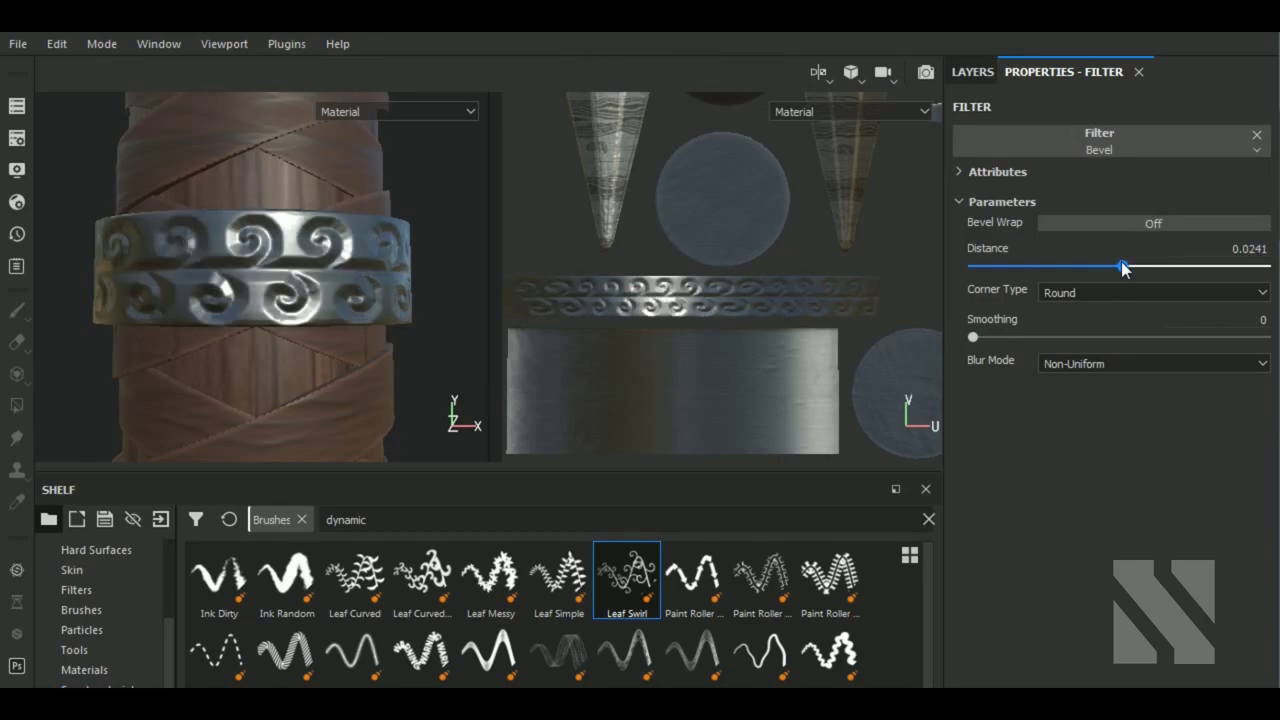
{"action": "left_click", "coordinate": [1260, 252]}
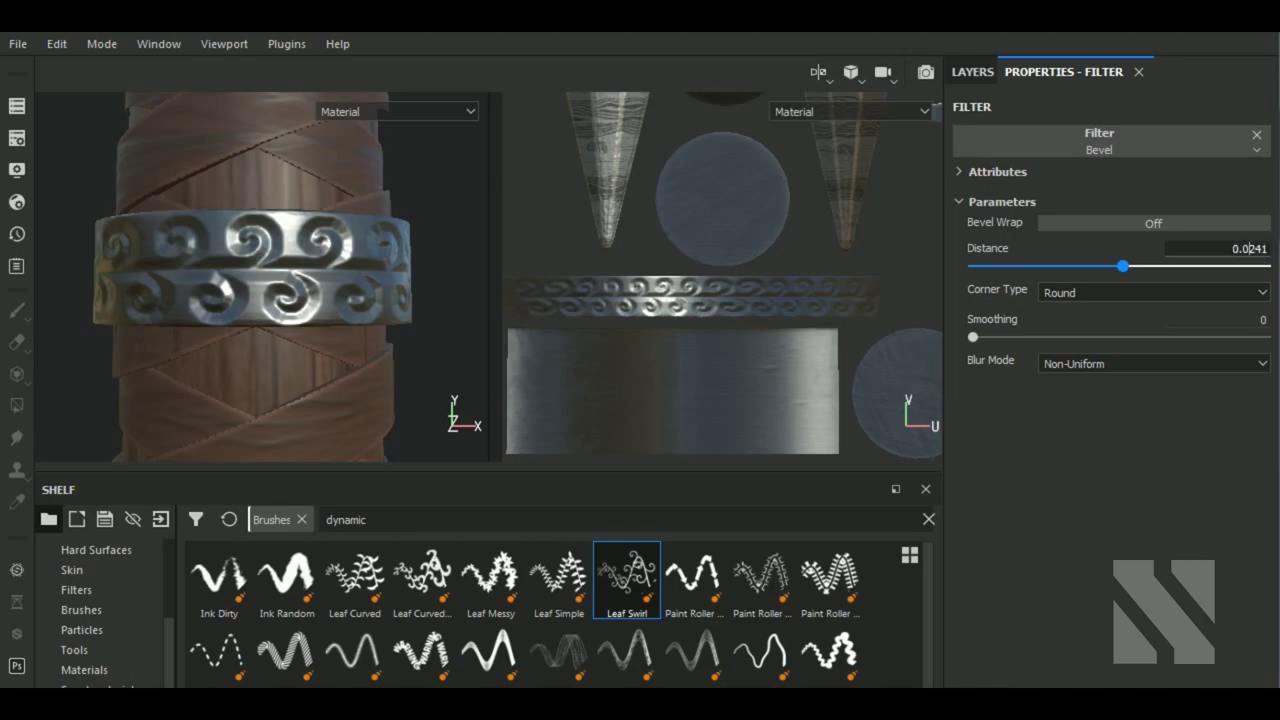
{"action": "type", "text": "0.01"}
{"action": "key", "text": "Return"}
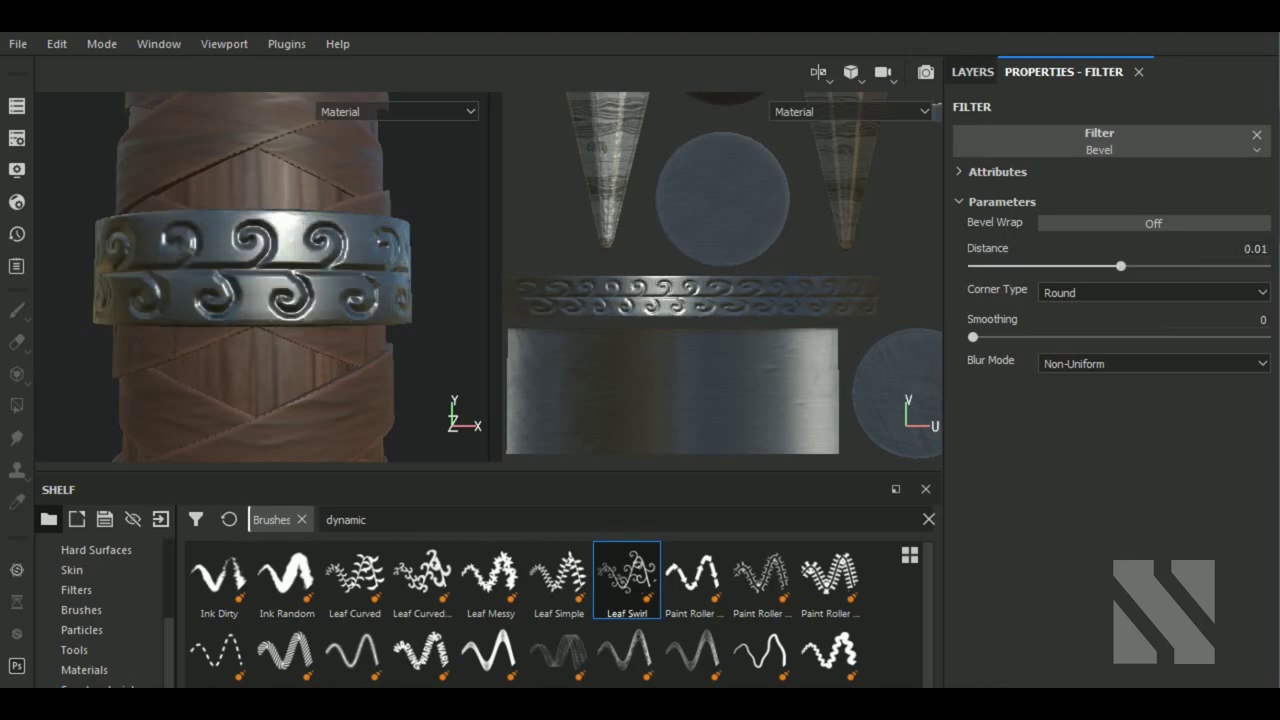
{"action": "left_click", "coordinate": [1274, 253]}
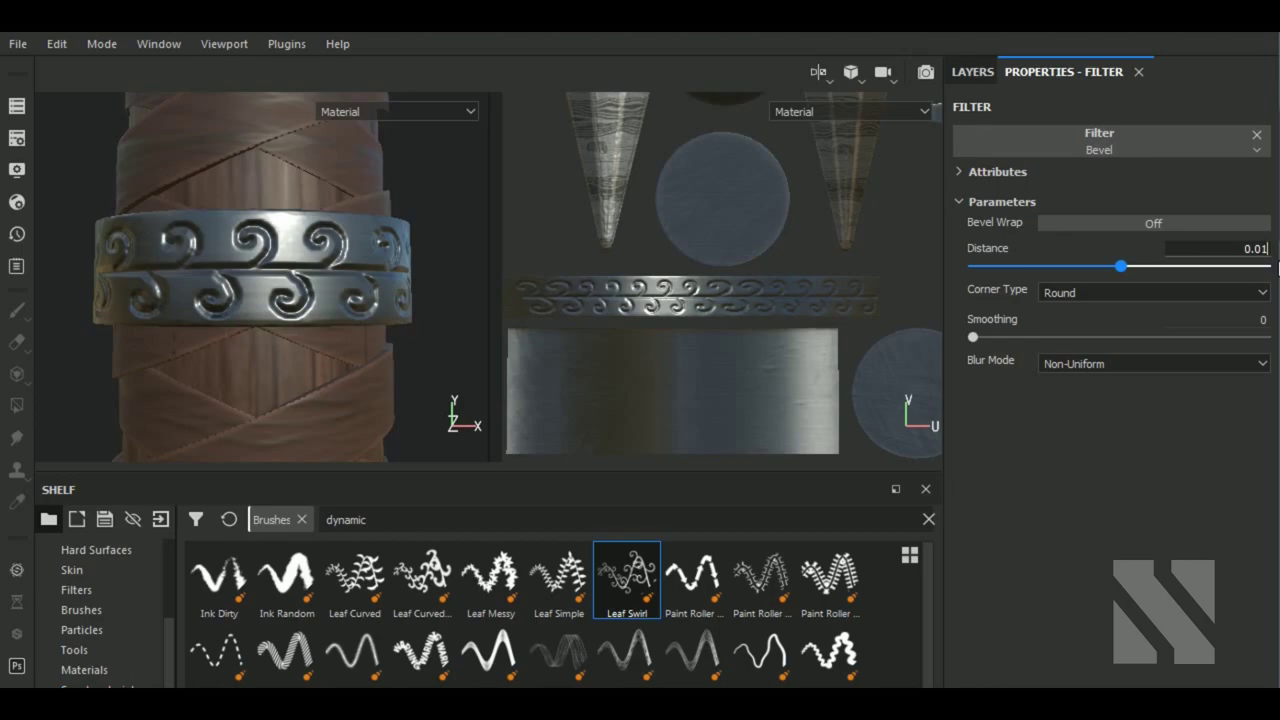
{"action": "type", "text": "5"}
{"action": "key", "text": "Return"}
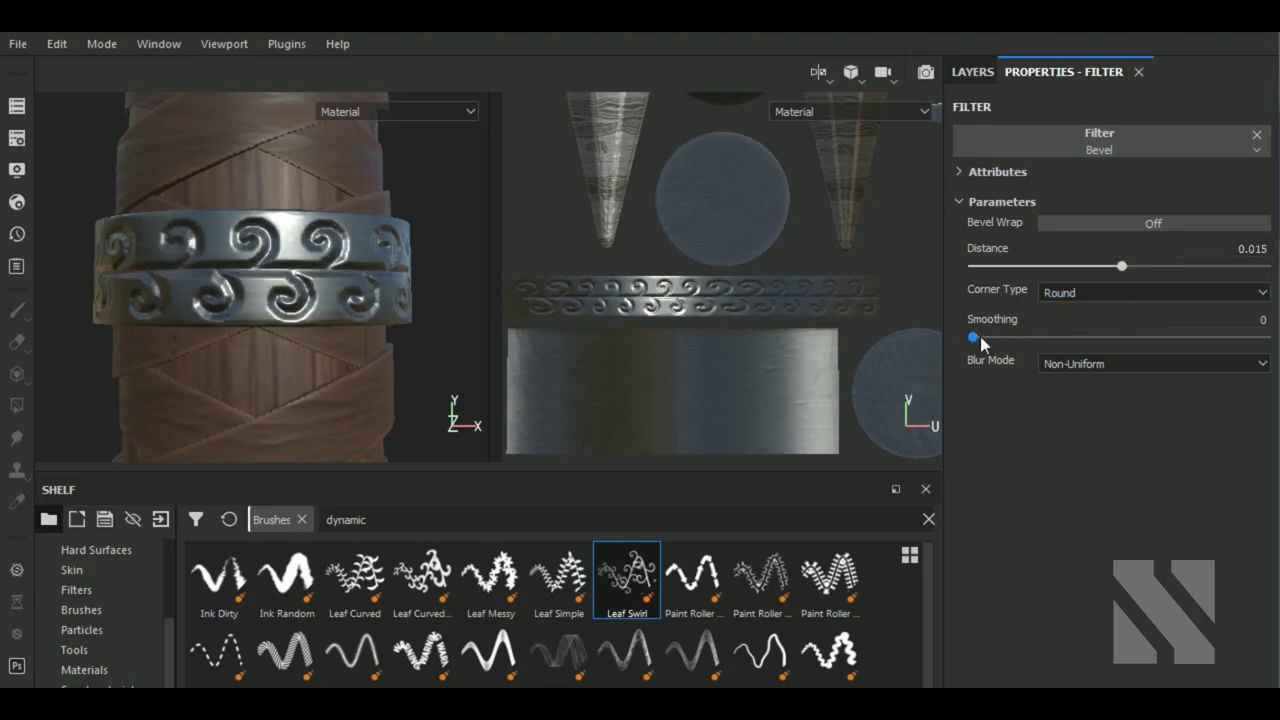
{"action": "left_click", "coordinate": [978, 337]}
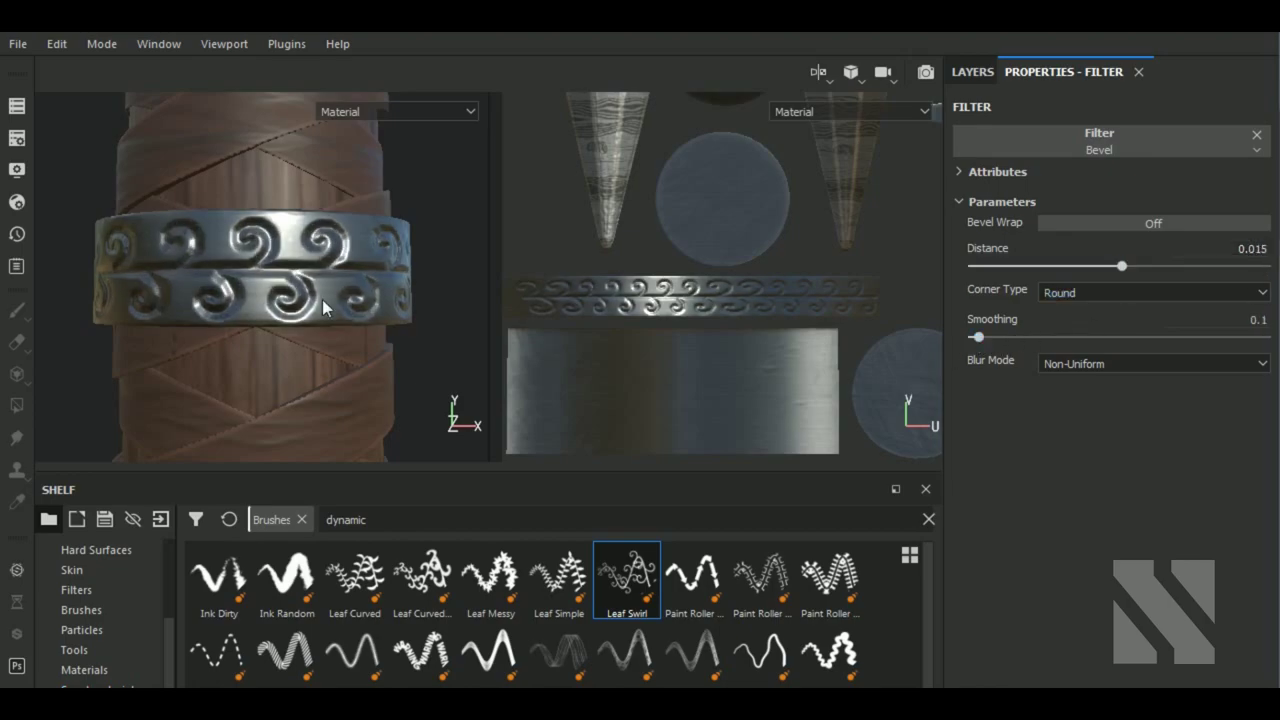
{"action": "scroll", "coordinate": [330, 305], "scroll_direction": "down", "scroll_amount": 3}
- Switch to the 3D-only view and frame the ram-head pommel
{"action": "key", "text": "F2"}
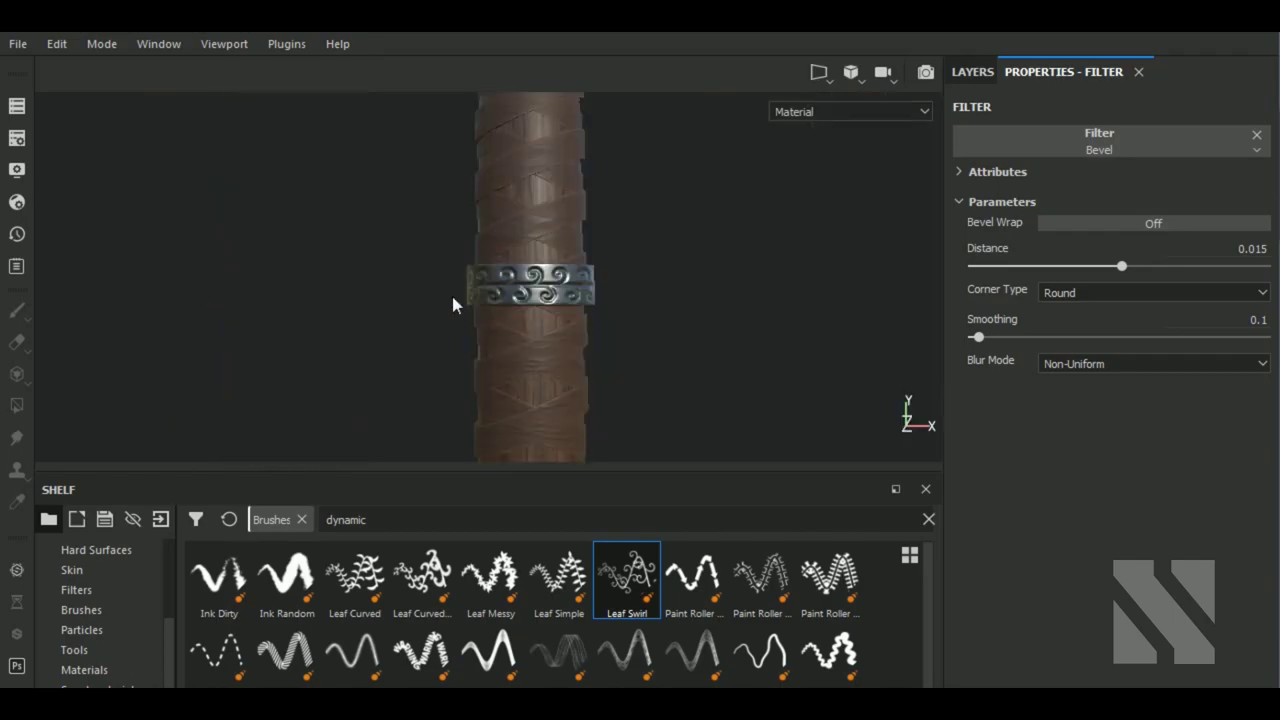
{"action": "scroll", "coordinate": [457, 300], "scroll_direction": "down", "scroll_amount": 3}
{"action": "middle_click_drag", "start_coordinate": [698, 230], "coordinate": [698, 375]}
{"action": "left_click_drag", "start_coordinate": [698, 375], "coordinate": [675, 380]}
{"action": "scroll", "coordinate": [558, 272], "scroll_direction": "up", "scroll_amount": 2}
{"action": "scroll", "coordinate": [558, 272], "scroll_direction": "up", "scroll_amount": 3}
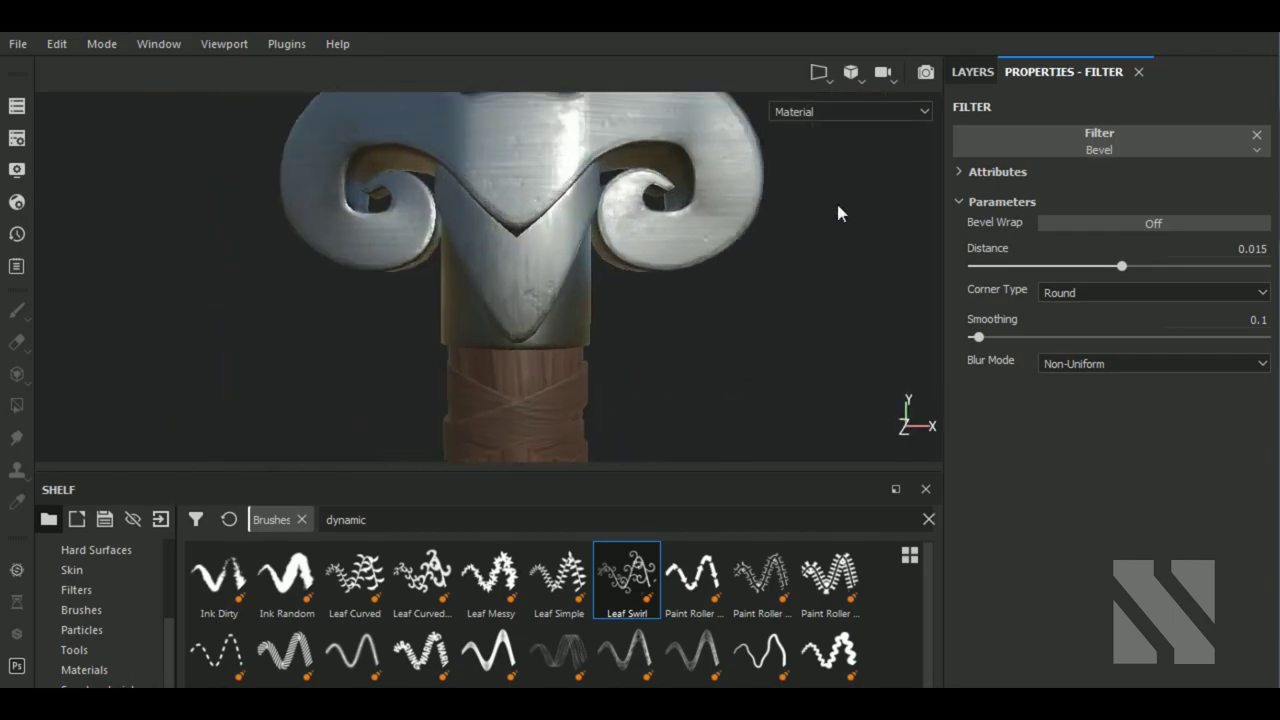
- Target the ornaments layer's mask and enable mirrored symmetry painting
{"action": "left_click", "coordinate": [972, 71]}
{"action": "left_click", "coordinate": [1015, 147]}
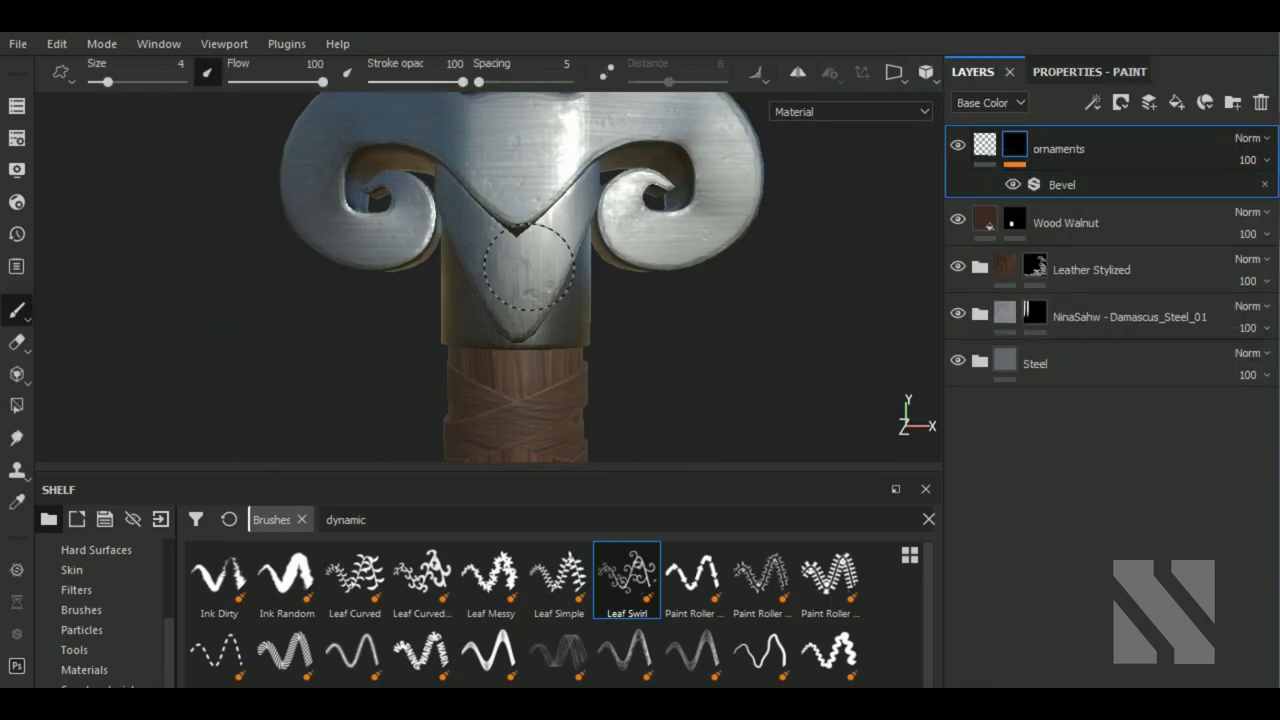
{"action": "left_click", "coordinate": [797, 72]}
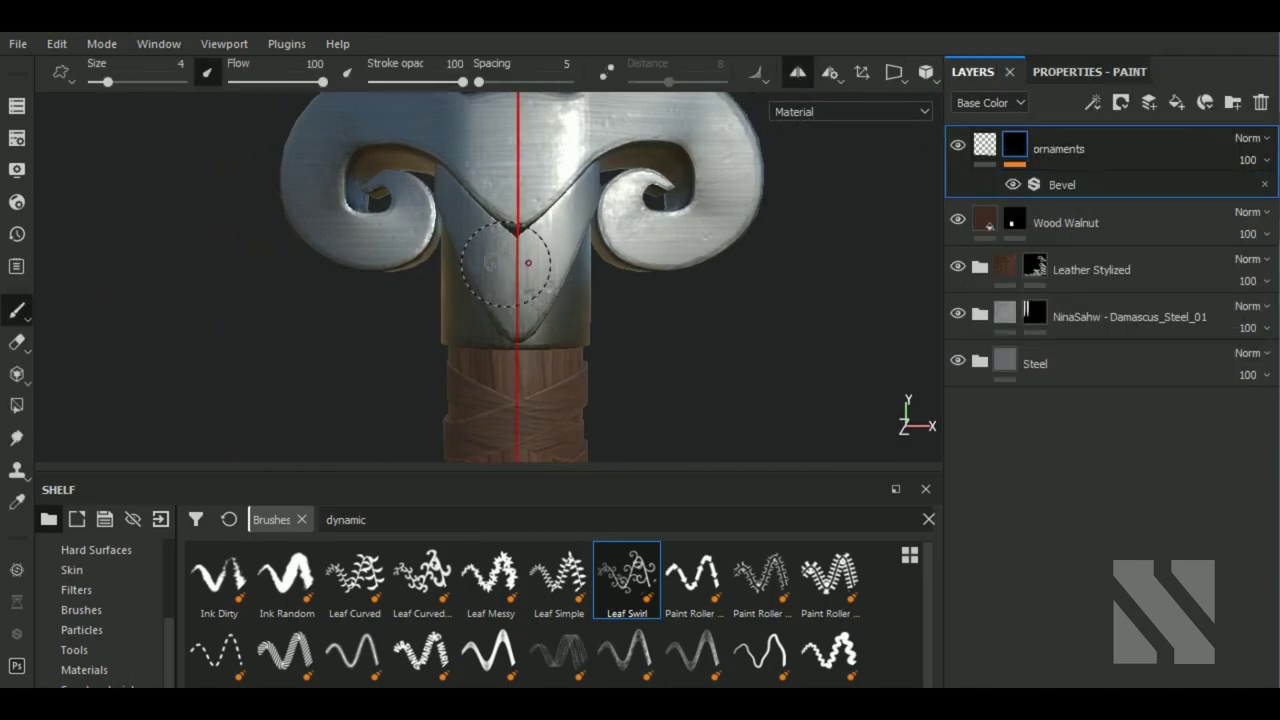
{"action": "scroll", "coordinate": [520, 255], "scroll_direction": "up", "scroll_amount": 2}
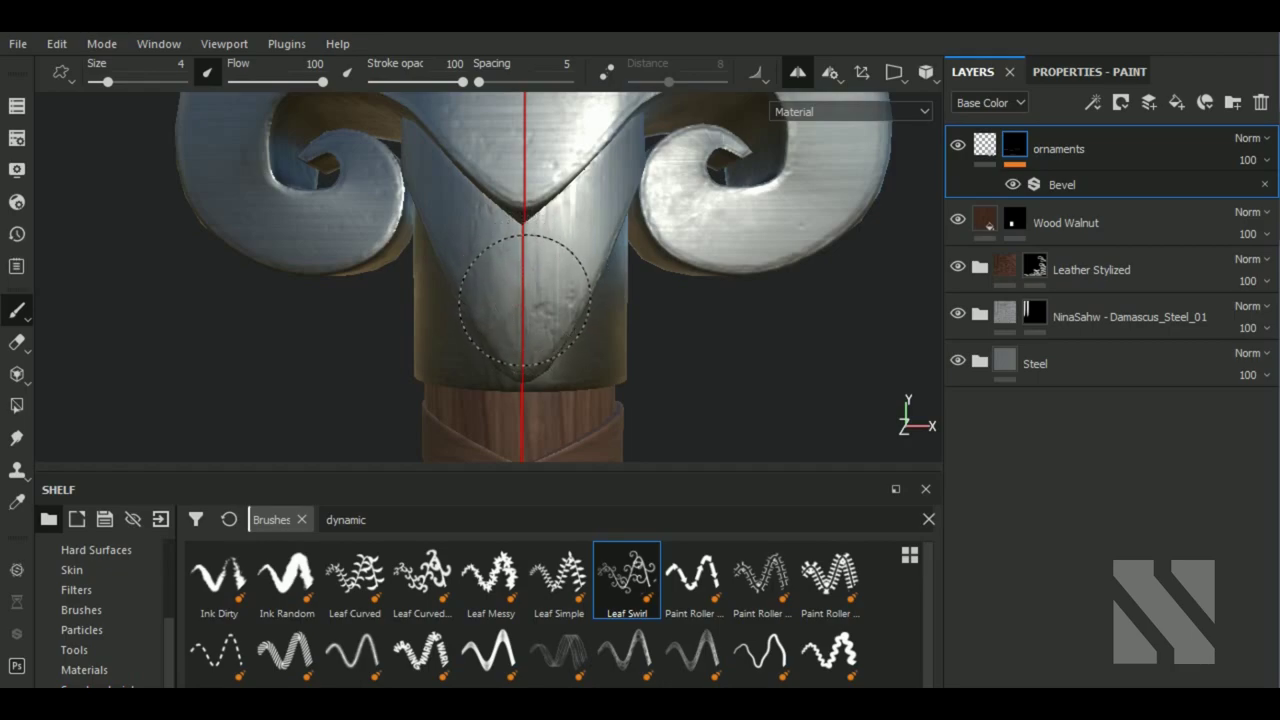
- Try mirrored swirls across the ram head, then undo the old swirl ornaments
{"action": "left_click", "coordinate": [500, 296]}
{"action": "mouse_move", "coordinate": [487, 260]}
{"action": "left_mouse_down"}
{"action": "mouse_move", "coordinate": [435, 205]}
{"action": "mouse_move", "coordinate": [440, 185]}
{"action": "left_mouse_up"}
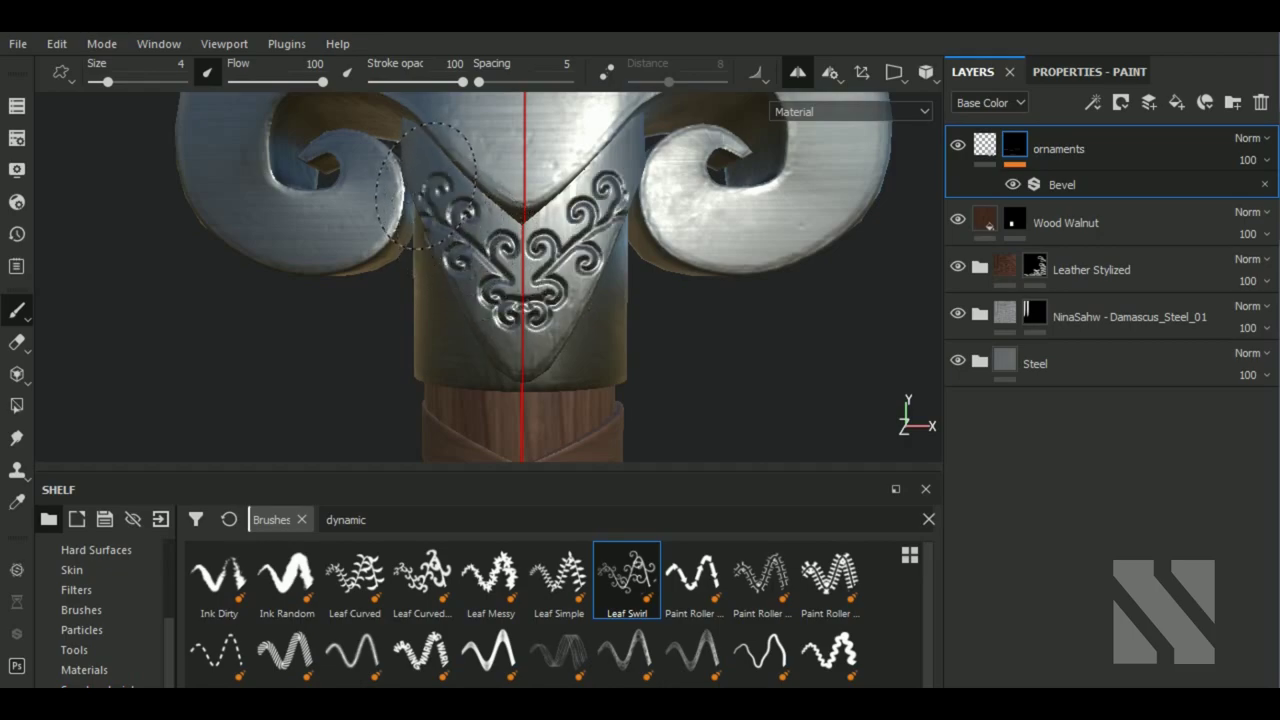
{"action": "left_click_drag", "start_coordinate": [650, 292], "coordinate": [578, 318], "text": "alt"}
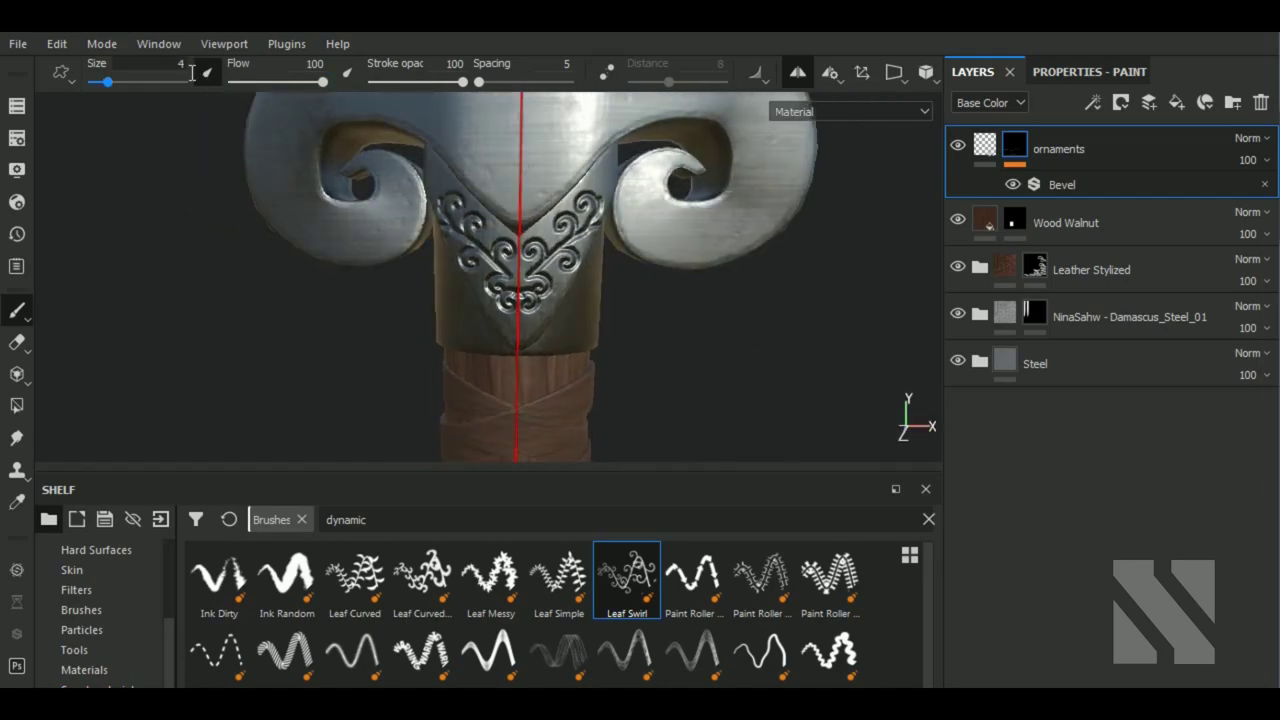
{"action": "key", "text": "ctrl+z"}
{"action": "key", "text": "ctrl+z"}
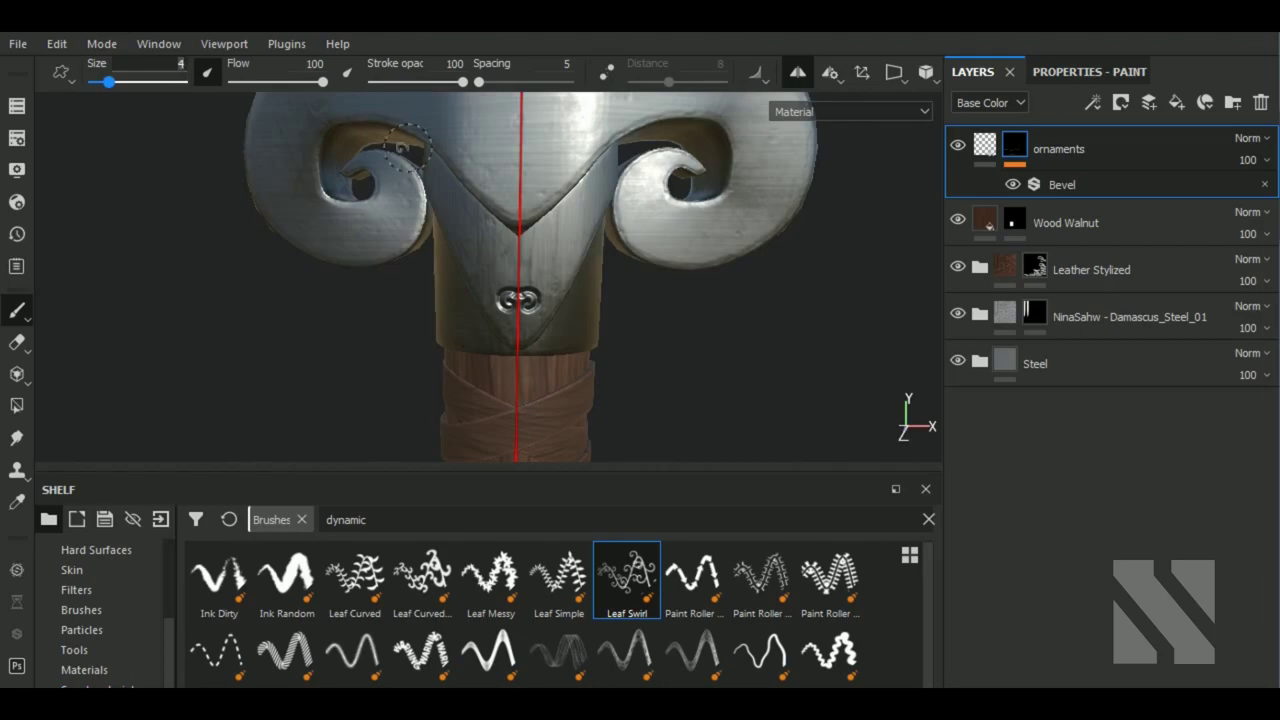
{"action": "key", "text": "Return"}
{"action": "key", "text": "ctrl+z"}
{"action": "type", "text": "3.5"}
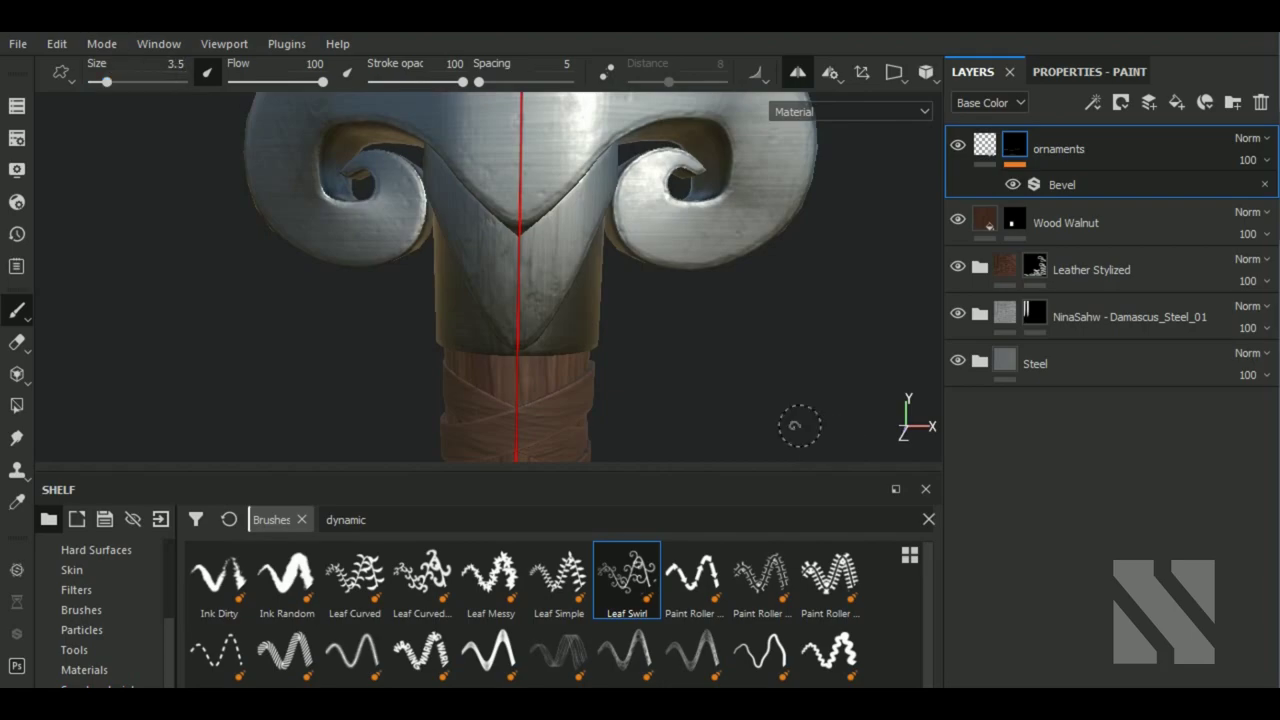
- Paint a mirrored size-3.5 Leaf Swirl below the collar's V
{"action": "scroll", "coordinate": [771, 380], "scroll_direction": "up", "scroll_amount": 1}
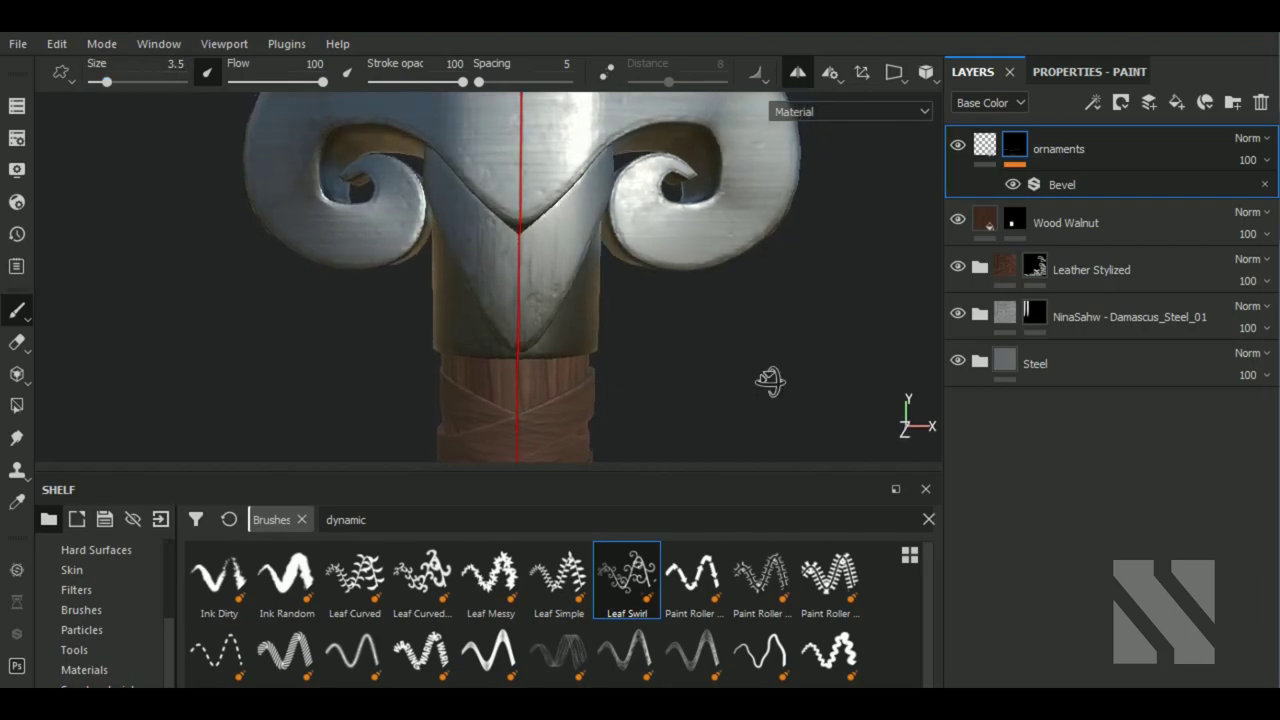
{"action": "scroll", "coordinate": [519, 273], "scroll_direction": "up", "scroll_amount": 1}
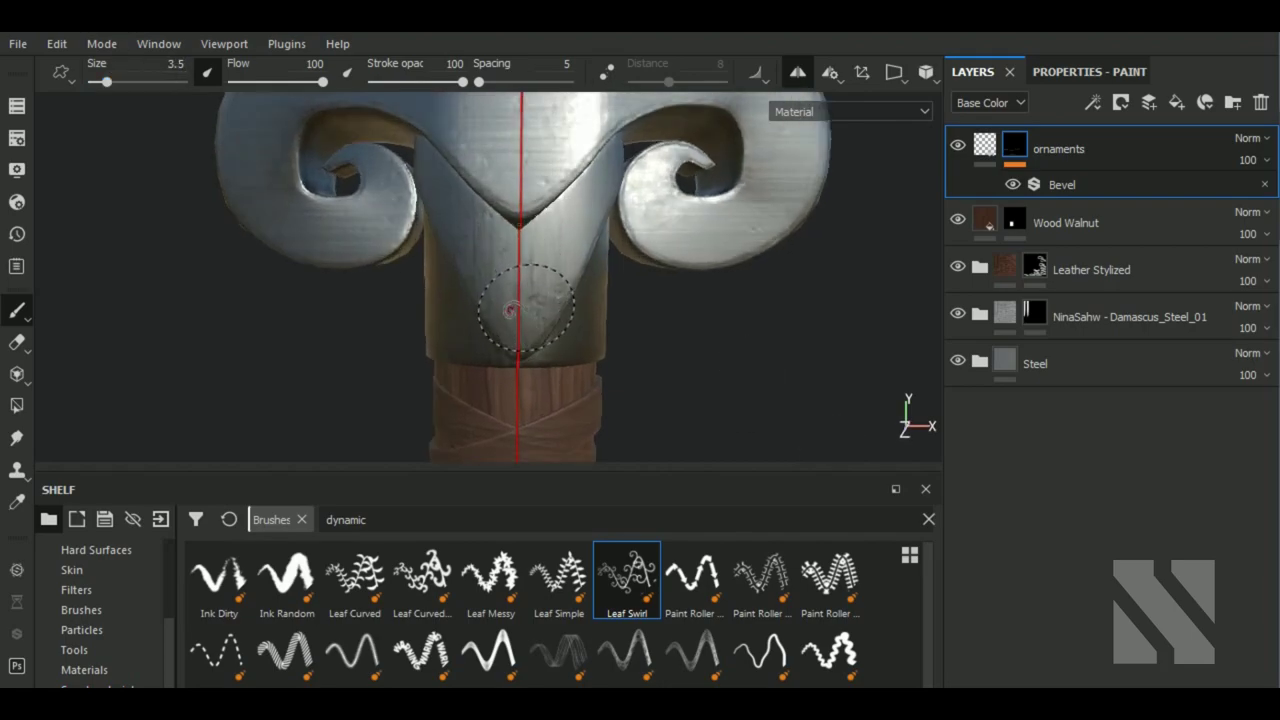
{"action": "left_click_drag", "start_coordinate": [518, 312], "coordinate": [457, 212]}
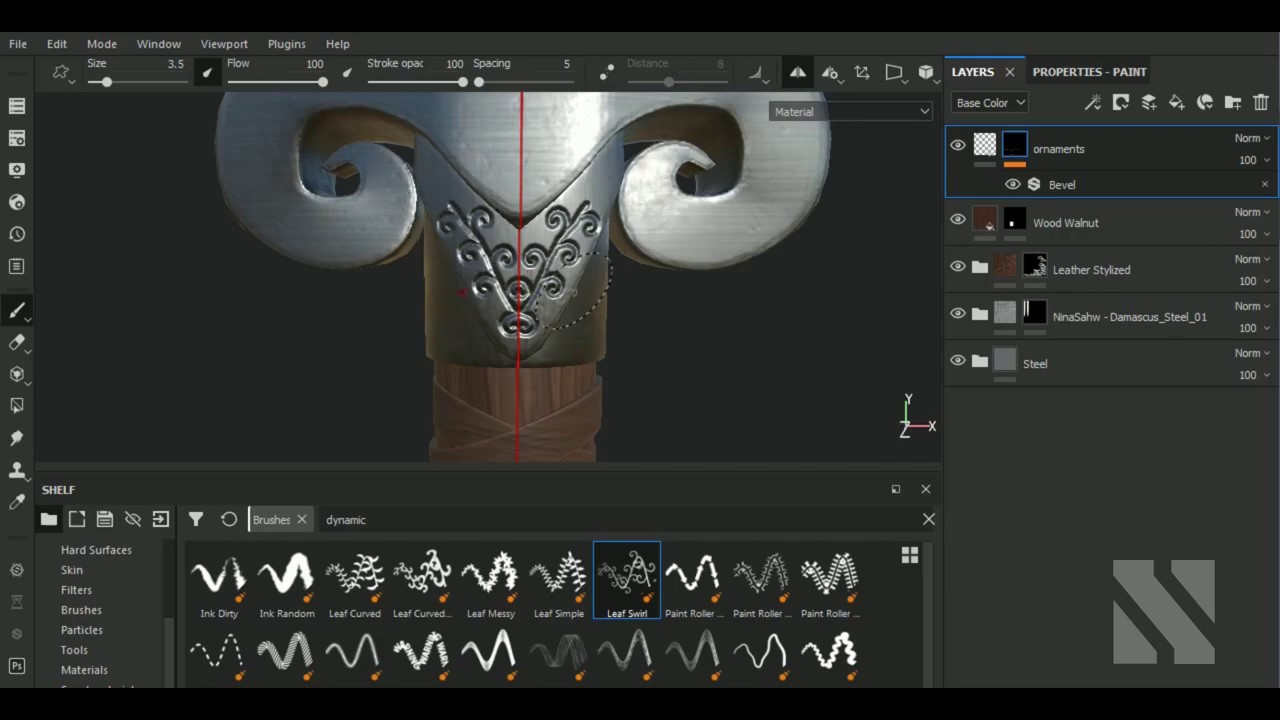
{"action": "scroll", "coordinate": [580, 290], "scroll_direction": "down", "scroll_amount": 2}
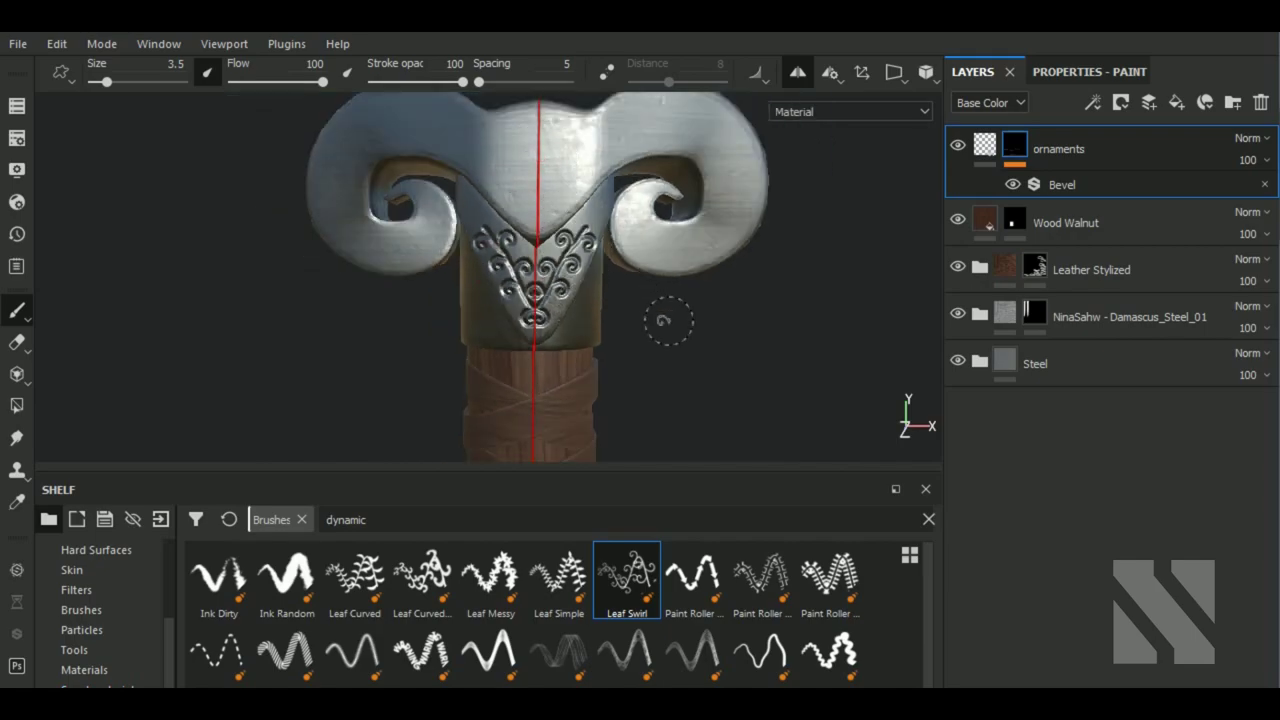
- Frame the grip and crossguard and paint a mirrored swirl at the guard's top centre
{"action": "middle_click_drag", "start_coordinate": [695, 360], "coordinate": [691, 251]}
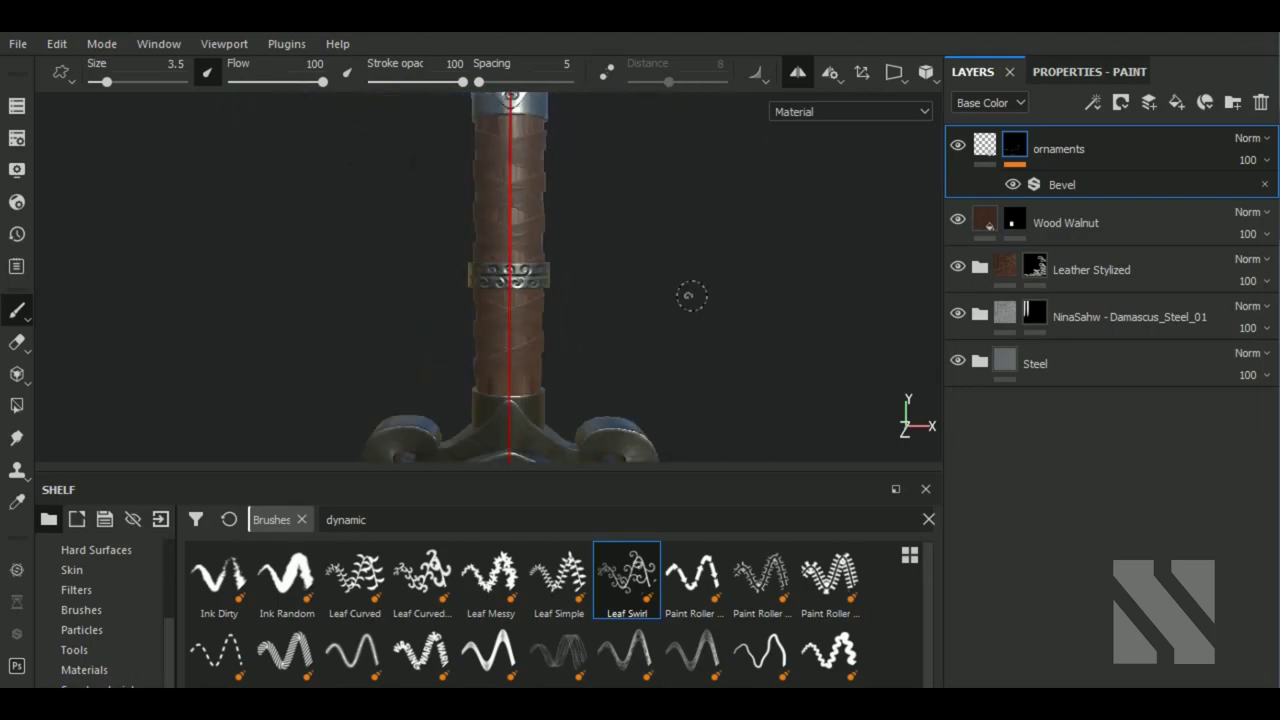
{"action": "mouse_move", "coordinate": [691, 295]}
{"action": "middle_mouse_down"}
{"action": "mouse_move", "coordinate": [726, 346]}
{"action": "mouse_move", "coordinate": [726, 143]}
{"action": "mouse_move", "coordinate": [700, 246]}
{"action": "middle_mouse_up"}
{"action": "scroll", "coordinate": [700, 246], "scroll_direction": "up", "scroll_amount": 5}
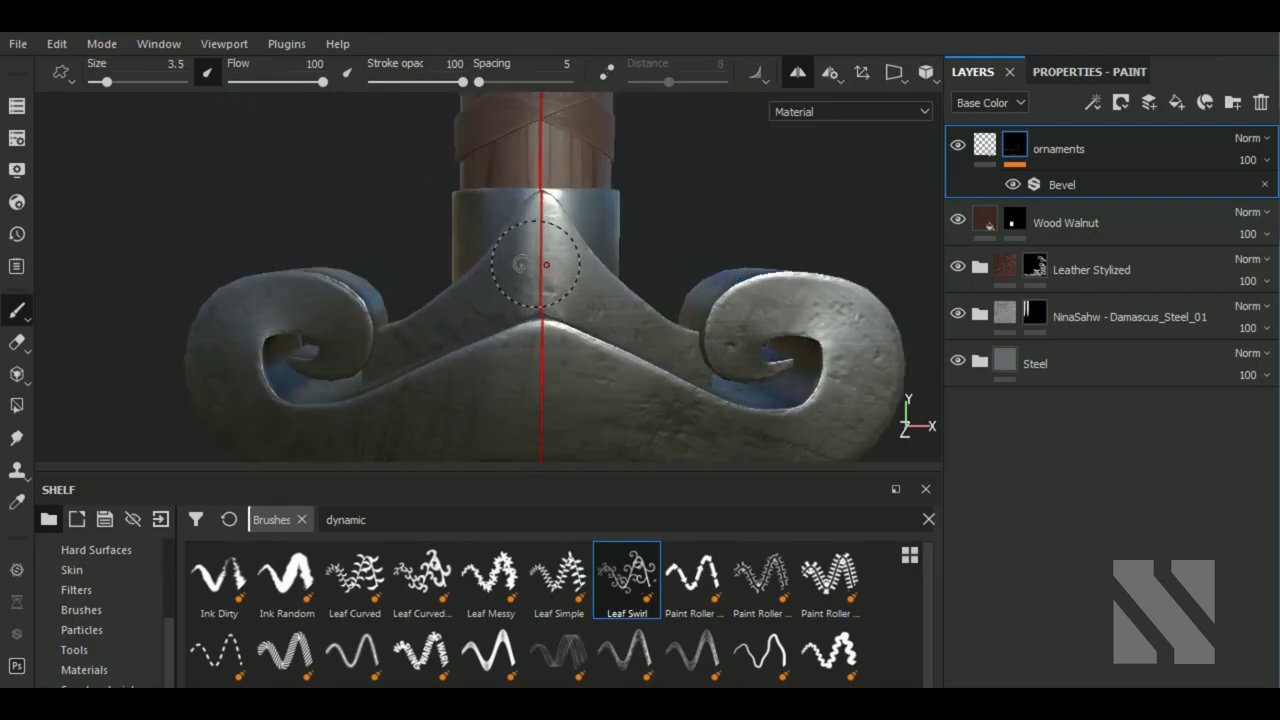
{"action": "mouse_move", "coordinate": [530, 255]}
{"action": "left_mouse_down"}
{"action": "mouse_move", "coordinate": [493, 301]}
{"action": "mouse_move", "coordinate": [372, 352]}
{"action": "left_mouse_up"}
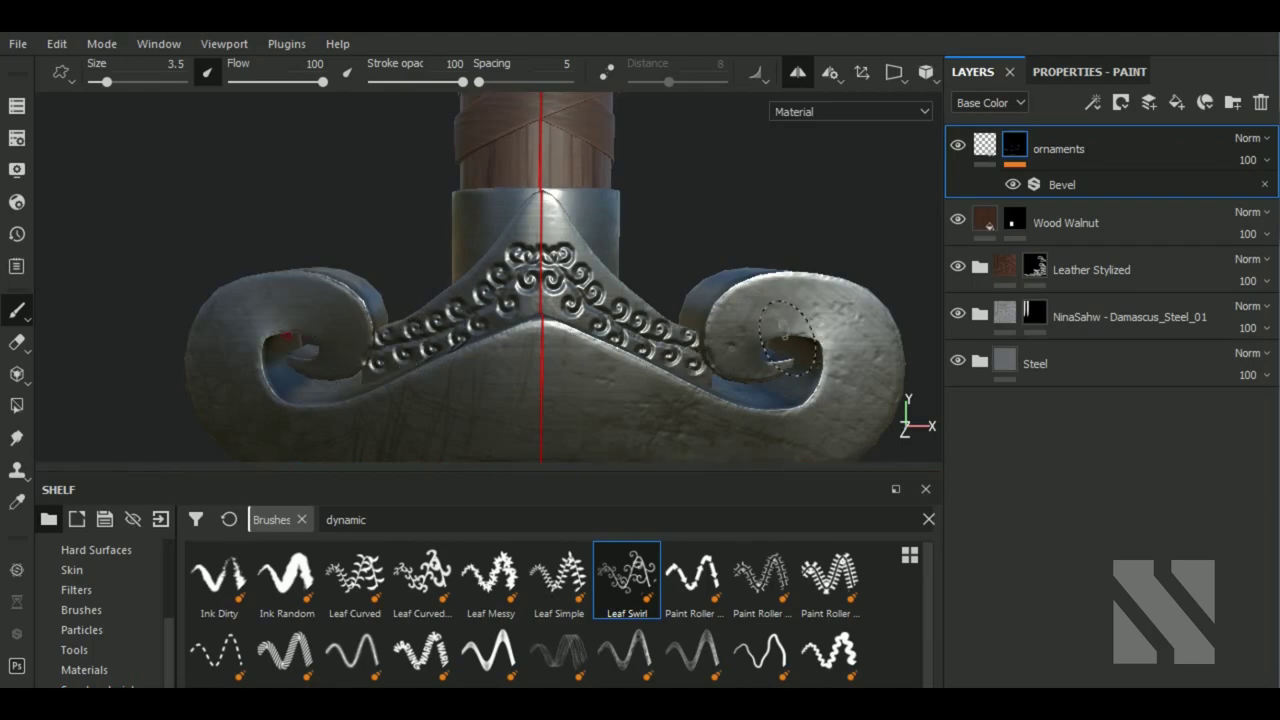
{"action": "key", "text": "ctrl+z"}
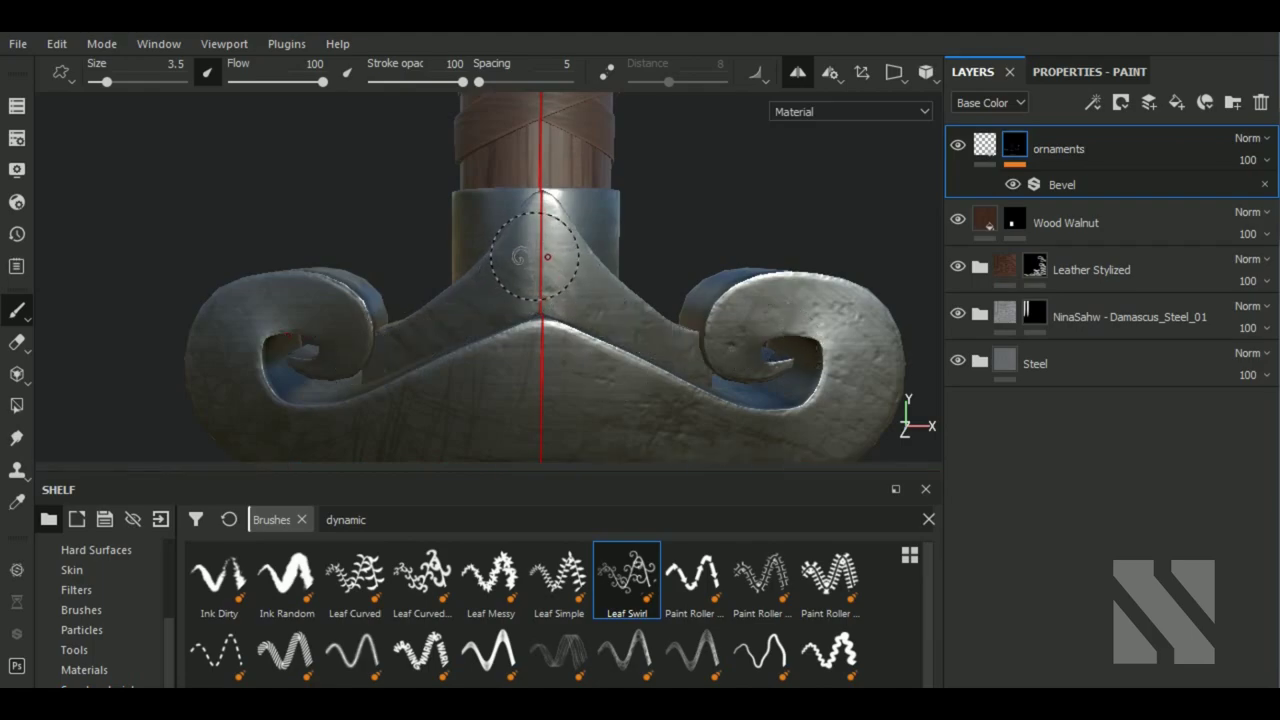
{"action": "left_click_drag", "start_coordinate": [525, 262], "coordinate": [440, 330]}
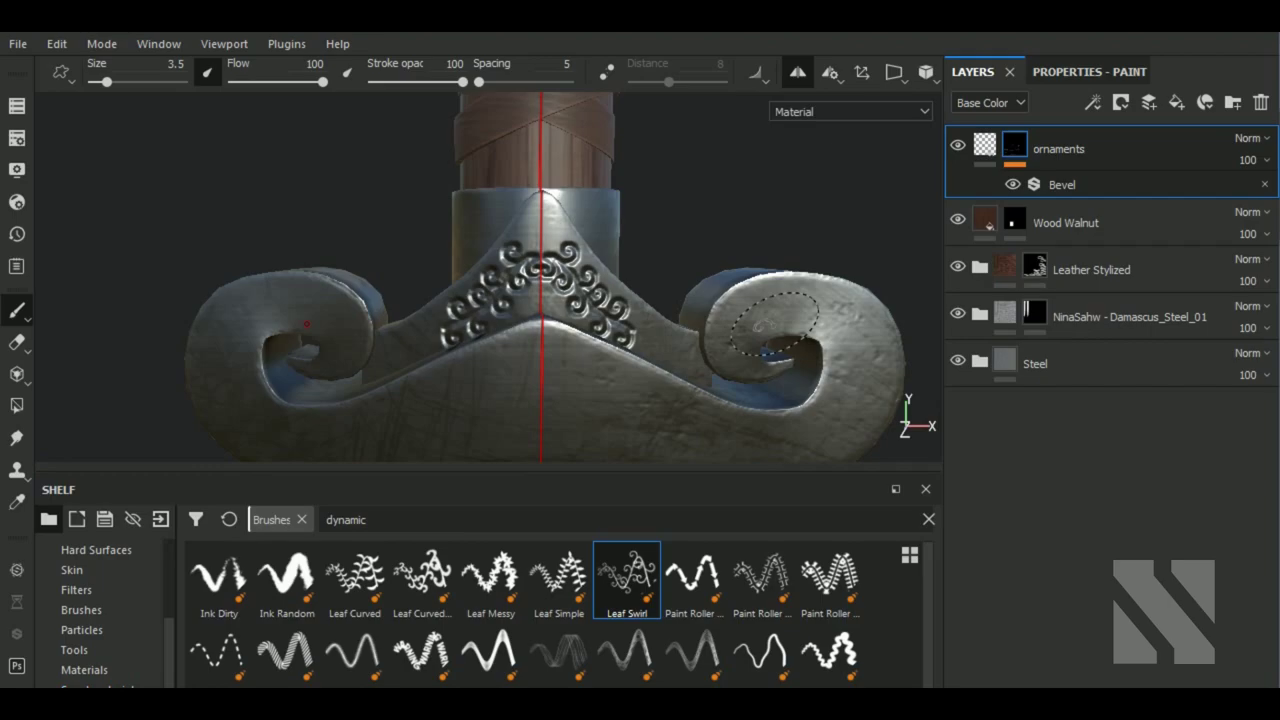
- Set brush size to 3 and paint mirrored swirl rows along both guard arms
{"action": "double_click", "coordinate": [181, 78]}
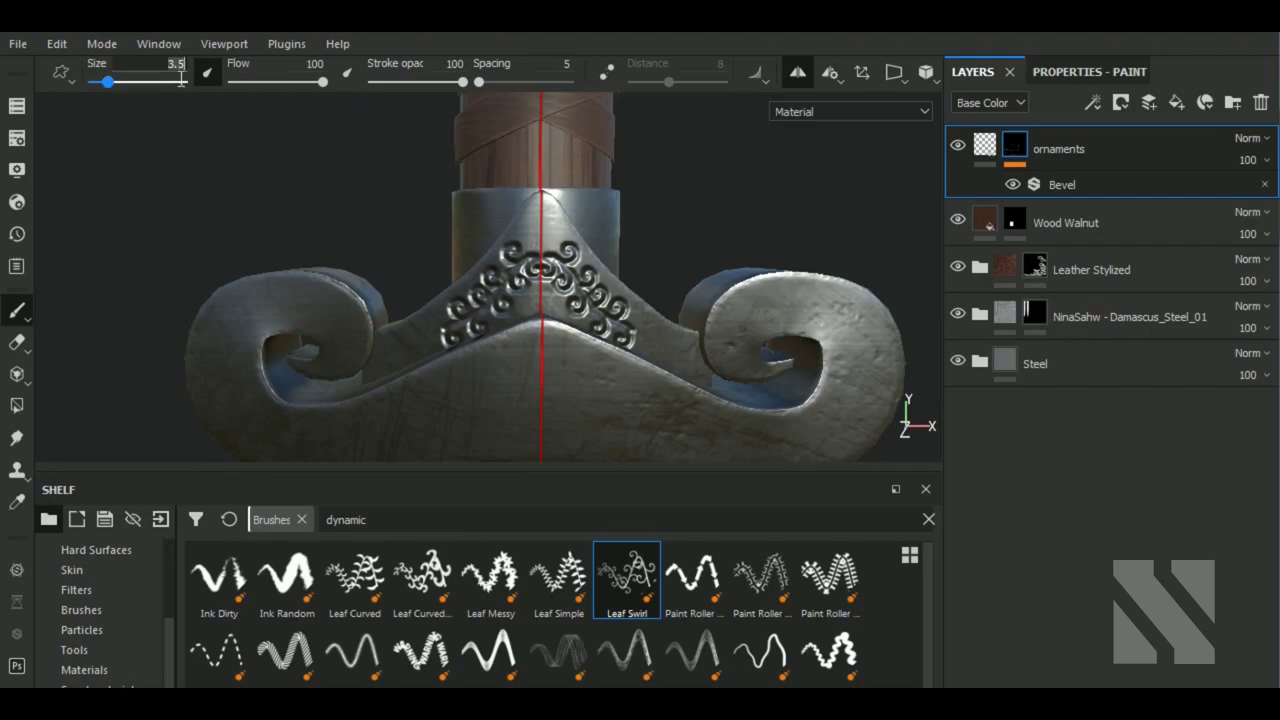
{"action": "type", "text": "3"}
{"action": "key", "text": "Return"}
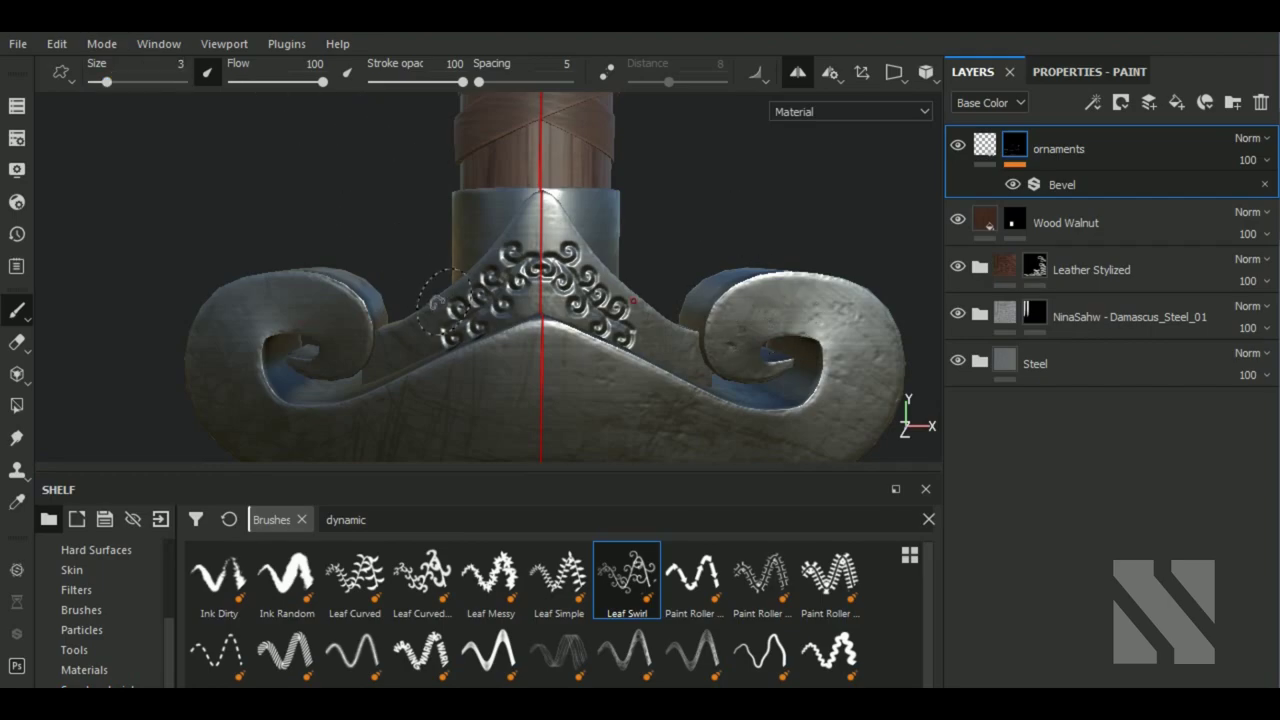
{"action": "left_click_drag", "start_coordinate": [432, 328], "coordinate": [381, 355]}
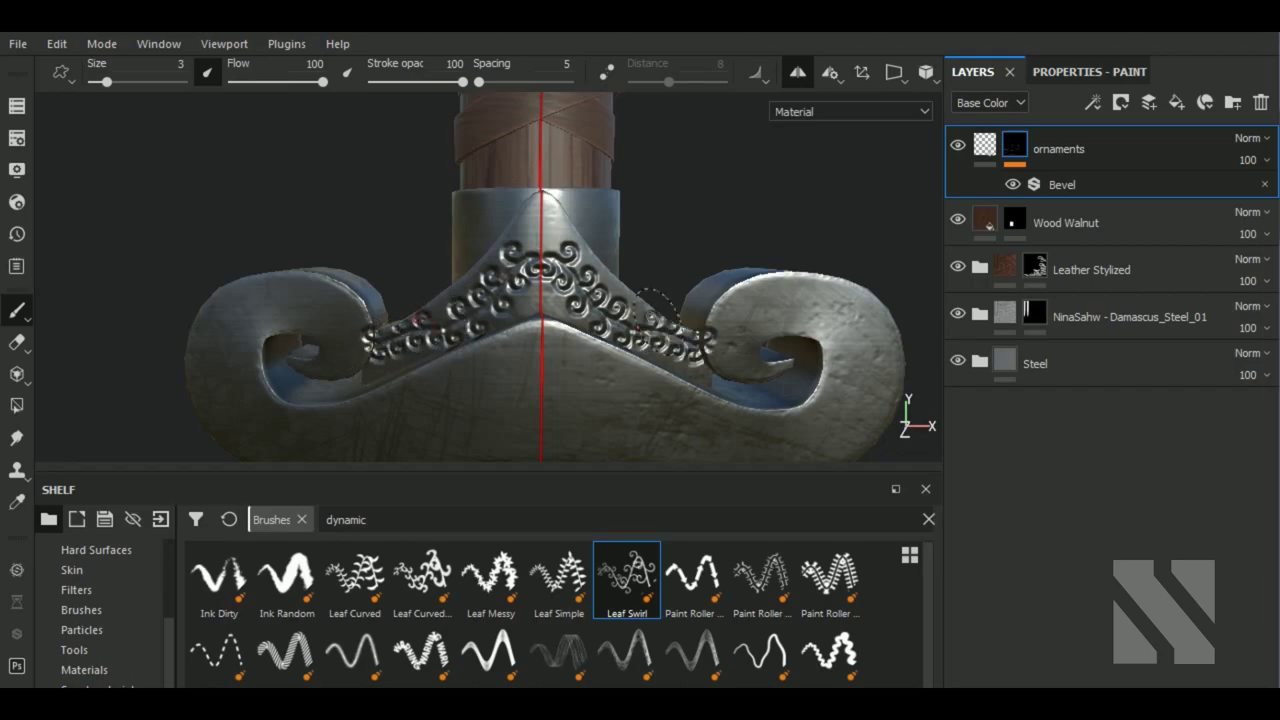
{"action": "middle_click_drag", "start_coordinate": [381, 355], "coordinate": [442, 328]}
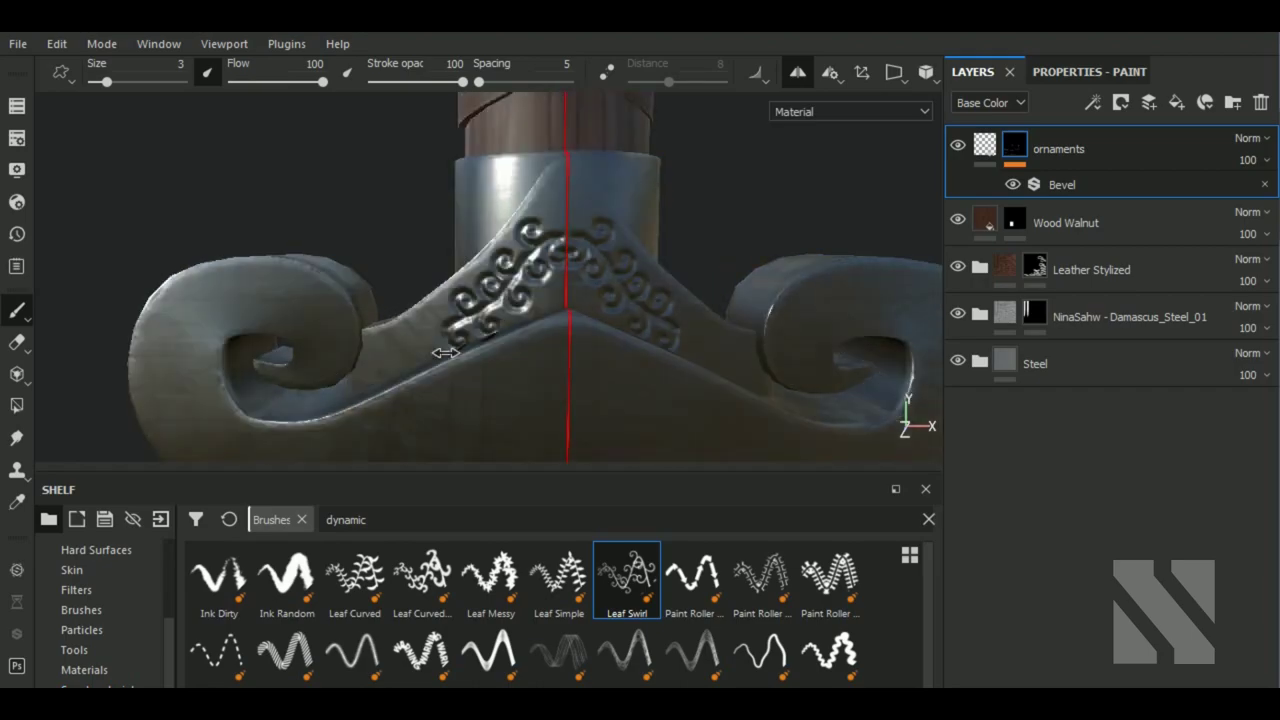
{"action": "left_click_drag", "start_coordinate": [438, 328], "coordinate": [392, 361]}
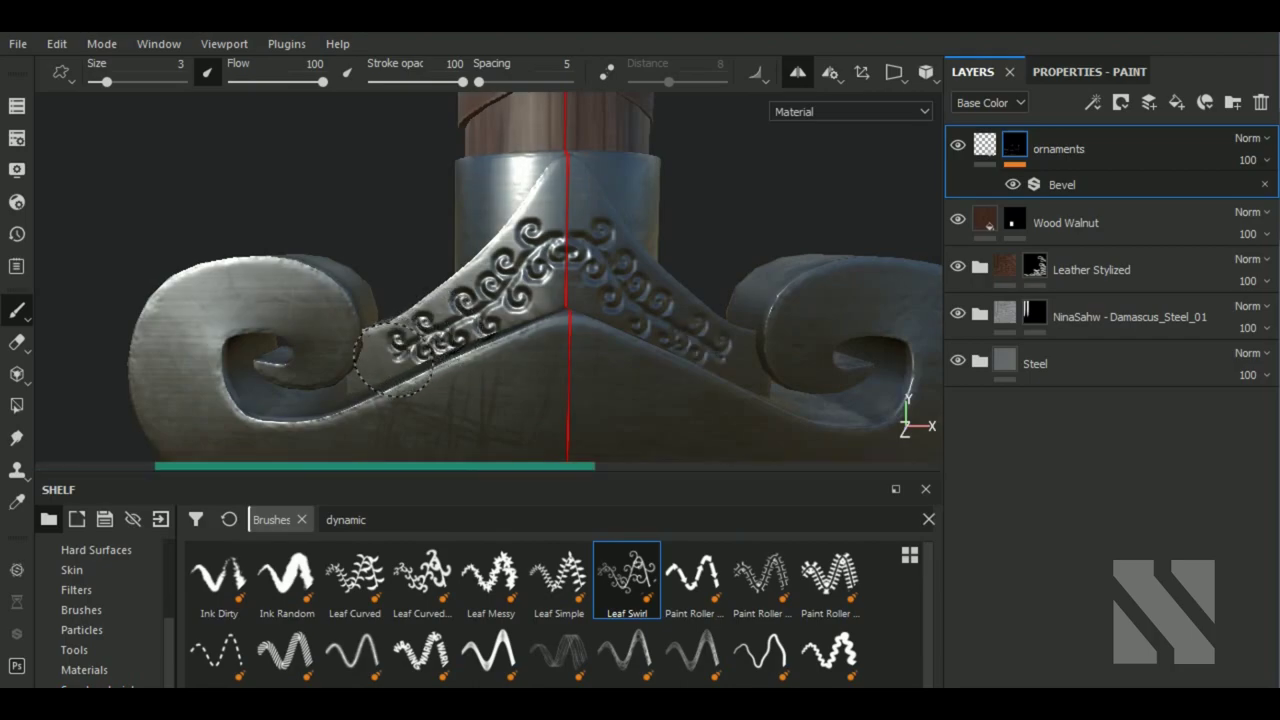
{"action": "left_click_drag", "start_coordinate": [651, 383], "coordinate": [646, 360], "text": "alt"}
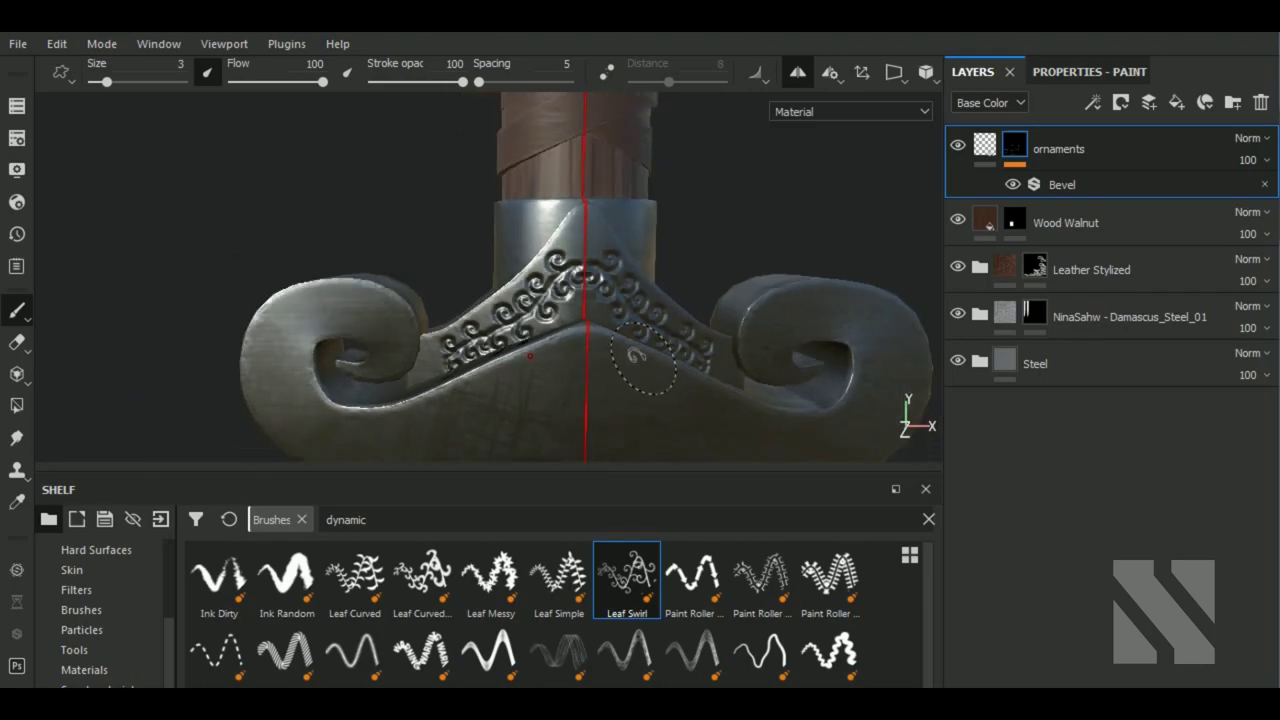
{"action": "scroll", "coordinate": [505, 330], "scroll_direction": "up", "scroll_amount": 2}
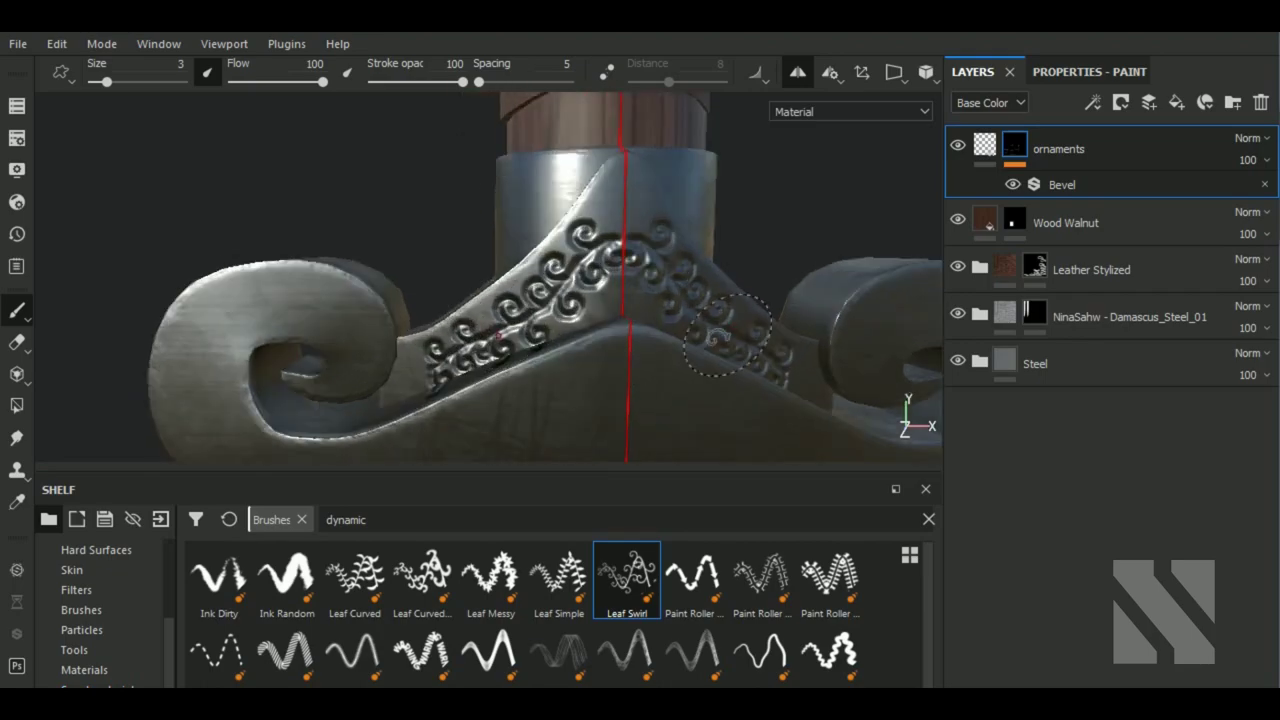
{"action": "left_click_drag", "start_coordinate": [475, 332], "coordinate": [443, 352]}
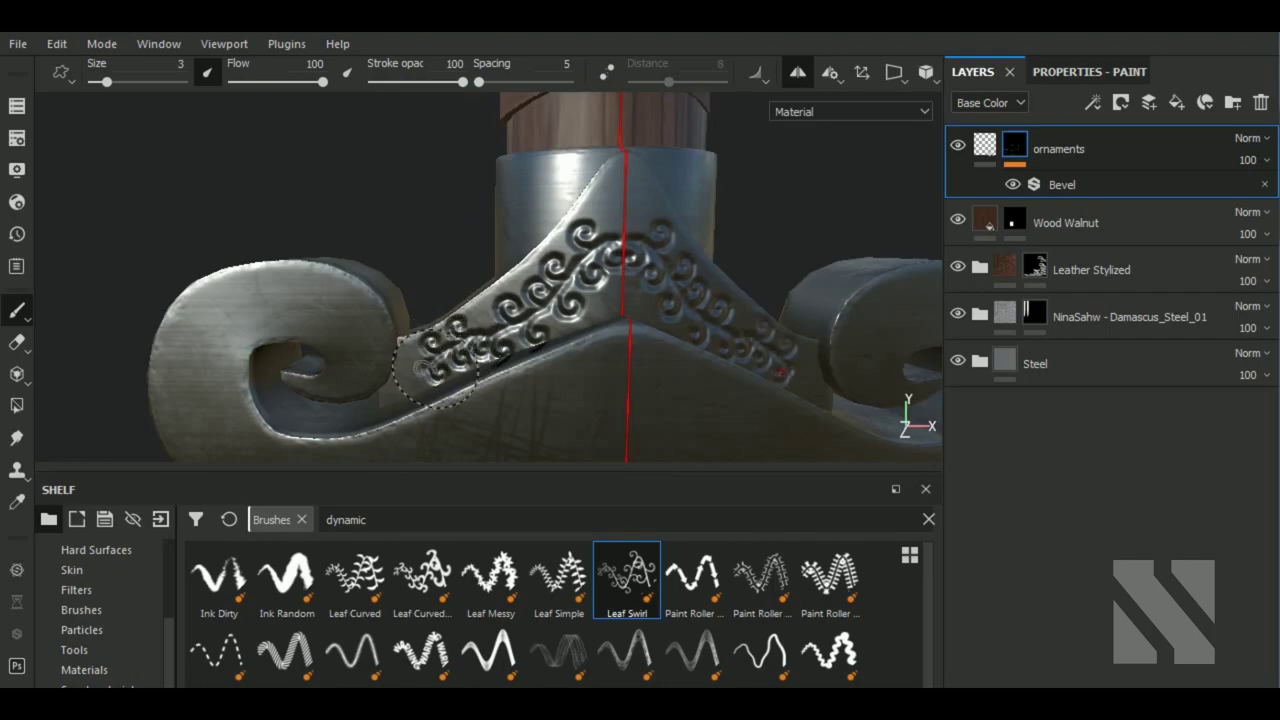
- Paint size-3 mirrored swirls up the pommel collar's V edges toward the ram horns
{"action": "mouse_move", "coordinate": [435, 370]}
{"action": "middle_mouse_down"}
{"action": "mouse_move", "coordinate": [700, 349]}
{"action": "mouse_move", "coordinate": [716, 387]}
{"action": "middle_mouse_up"}
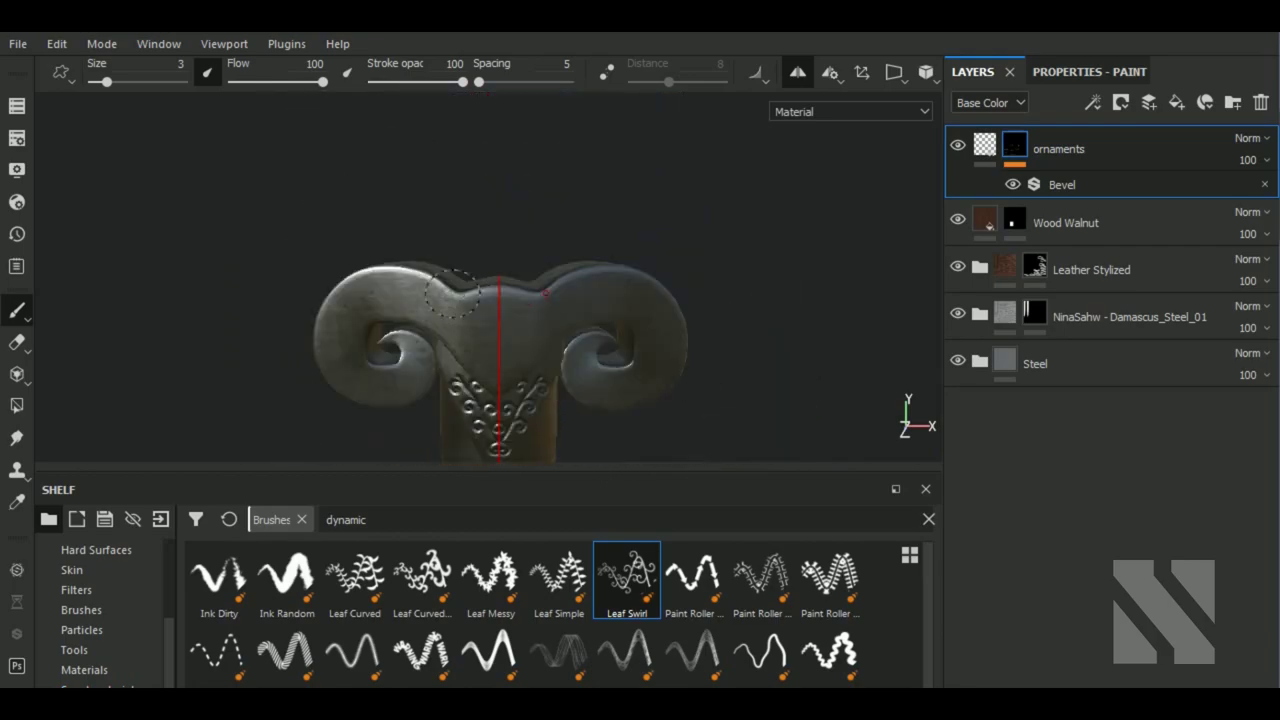
{"action": "scroll", "coordinate": [510, 300], "scroll_direction": "up", "scroll_amount": 2}
{"action": "scroll", "coordinate": [480, 350], "scroll_direction": "up", "scroll_amount": 3}
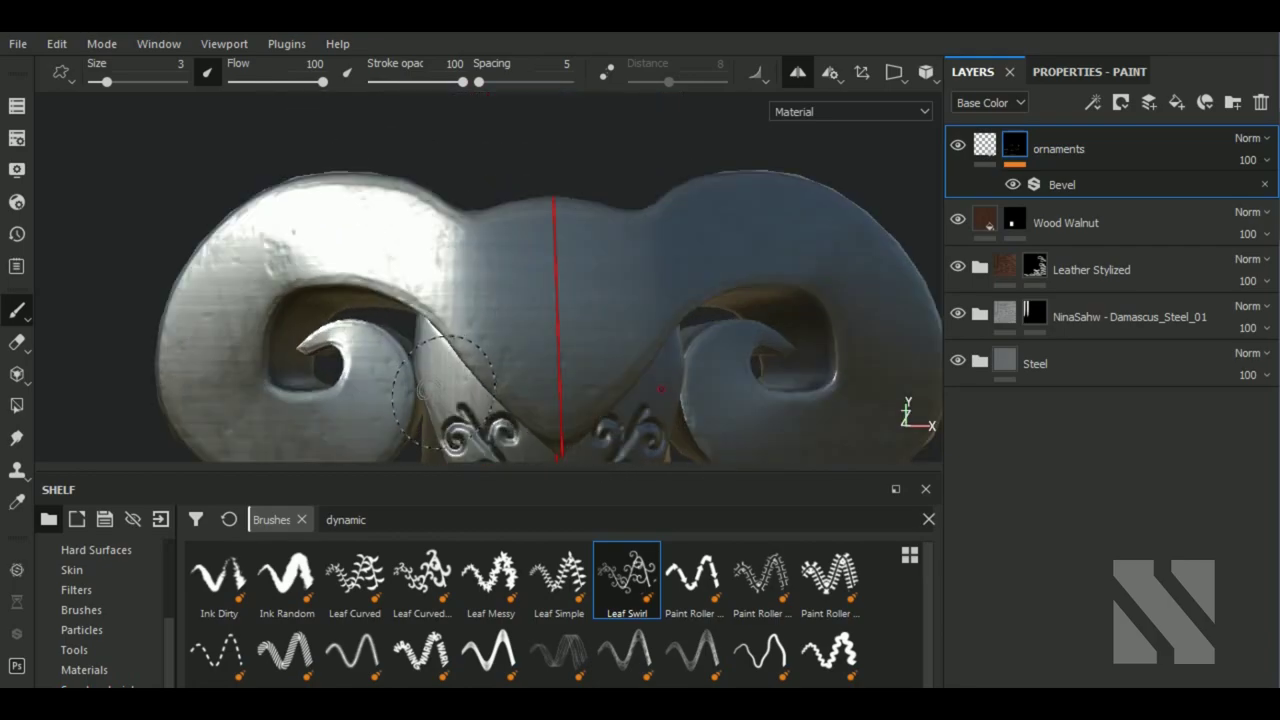
{"action": "mouse_move", "coordinate": [463, 398]}
{"action": "left_mouse_down"}
{"action": "mouse_move", "coordinate": [434, 365]}
{"action": "mouse_move", "coordinate": [709, 348]}
{"action": "mouse_move", "coordinate": [694, 249]}
{"action": "left_mouse_up"}
- Show the ornaments layer's fill properties
{"action": "left_click", "coordinate": [985, 145]}
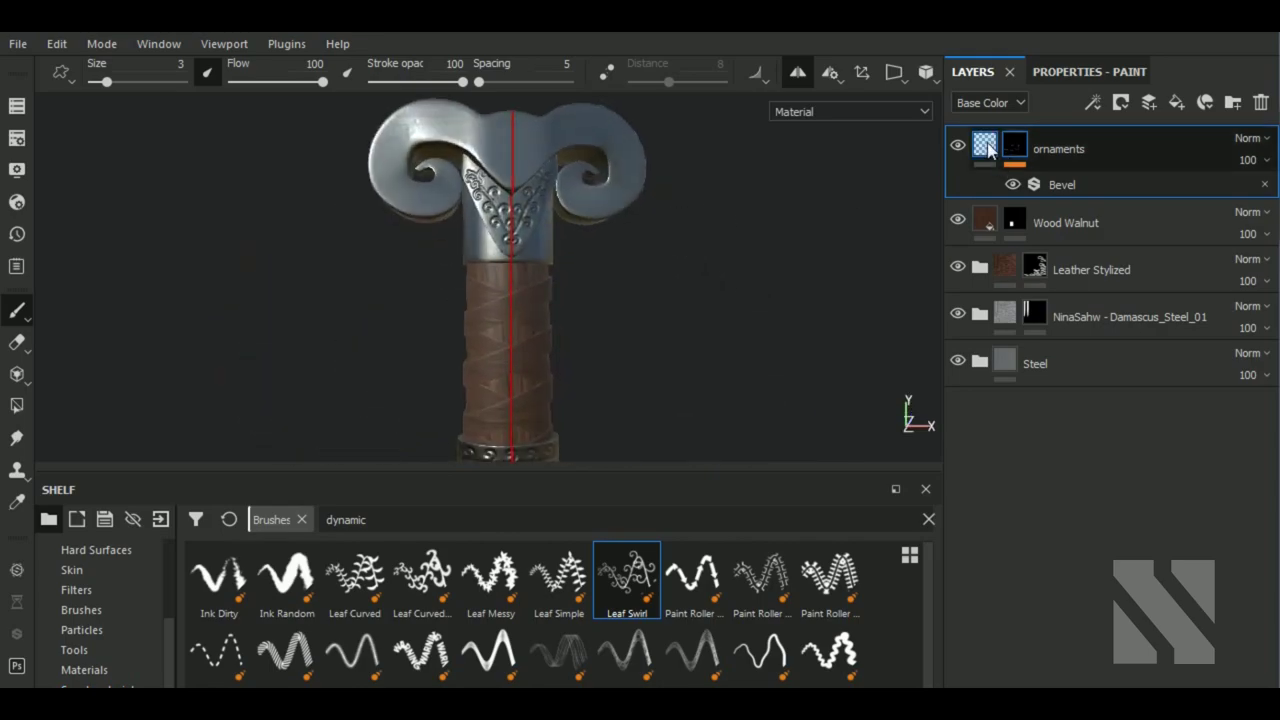
{"action": "scroll", "coordinate": [638, 323], "scroll_direction": "down", "scroll_amount": 5}
{"action": "scroll", "coordinate": [700, 370], "scroll_direction": "down", "scroll_amount": 5}
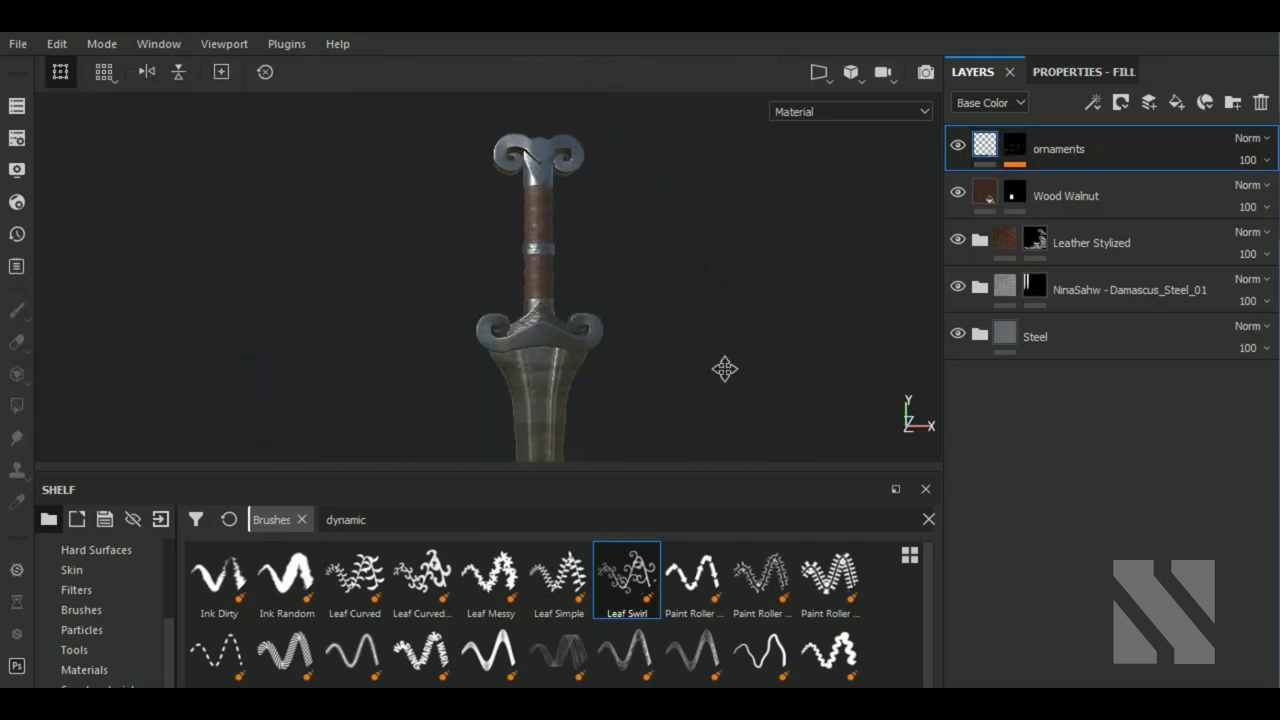
{"action": "scroll", "coordinate": [657, 289], "scroll_direction": "up", "scroll_amount": 5}
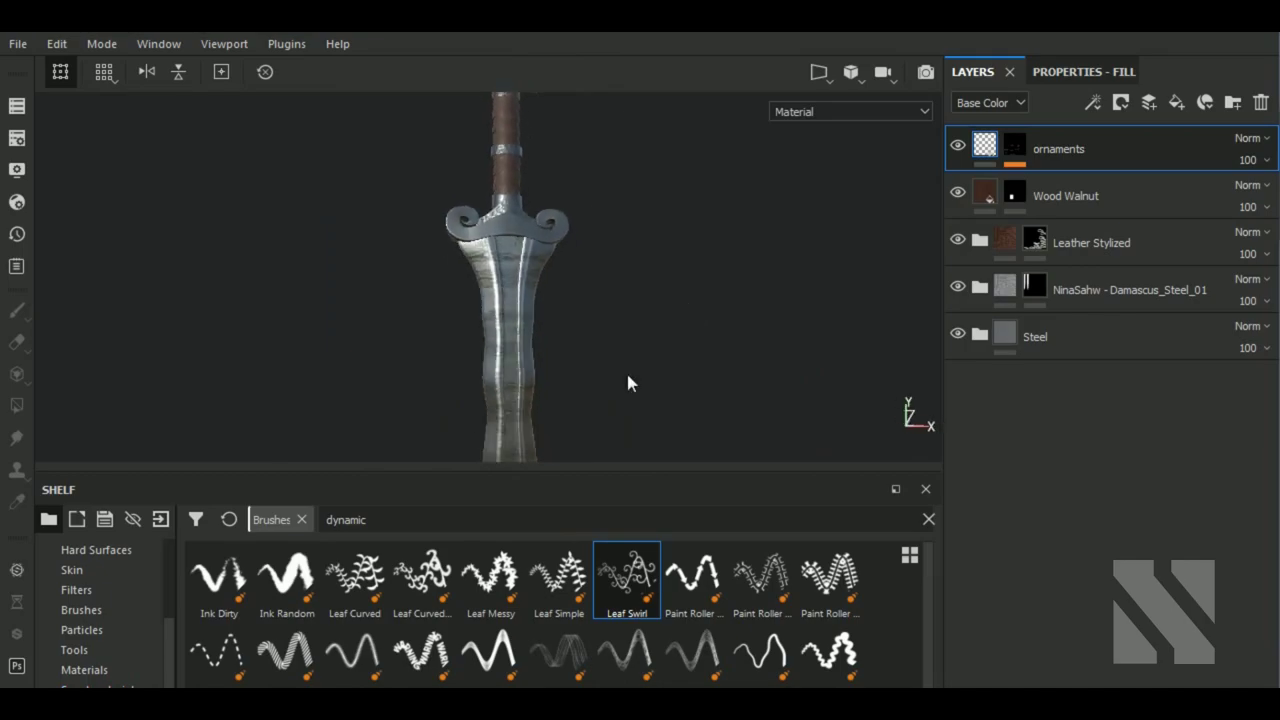
- Rotate the environment light to brighten the metal and zoom in on the handle
{"action": "mouse_move", "coordinate": [629, 380]}
{"action": "left_mouse_down", "text": "alt"}
{"action": "mouse_move", "coordinate": [654, 354]}
{"action": "mouse_move", "coordinate": [577, 369]}
{"action": "mouse_move", "coordinate": [580, 410]}
{"action": "left_mouse_up", "text": "alt"}
{"action": "mouse_move", "coordinate": [580, 410]}
{"action": "right_mouse_down", "text": "shift"}
{"action": "mouse_move", "coordinate": [667, 395]}
{"action": "mouse_move", "coordinate": [677, 417]}
{"action": "right_mouse_up", "text": "shift"}
{"action": "mouse_move", "coordinate": [677, 417]}
{"action": "left_mouse_down", "text": "alt"}
{"action": "mouse_move", "coordinate": [677, 357]}
{"action": "mouse_move", "coordinate": [489, 335]}
{"action": "left_mouse_up", "text": "alt"}
{"action": "right_click_drag", "start_coordinate": [488, 335], "coordinate": [491, 360], "text": "alt"}
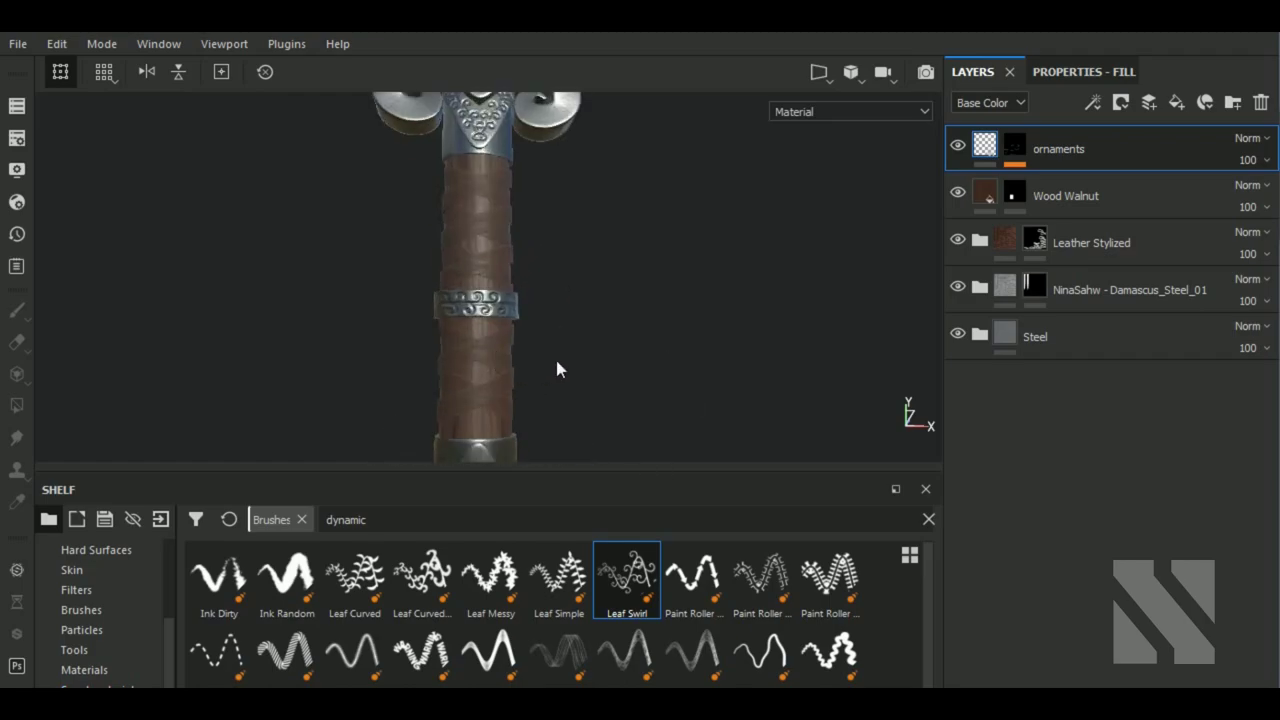
{"action": "scroll", "coordinate": [562, 352], "scroll_direction": "down", "scroll_amount": 3}
{"action": "scroll", "coordinate": [565, 352], "scroll_direction": "down", "scroll_amount": 3}
{"action": "scroll", "coordinate": [660, 268], "scroll_direction": "up", "scroll_amount": 3}
{"action": "scroll", "coordinate": [621, 320], "scroll_direction": "up", "scroll_amount": 1}
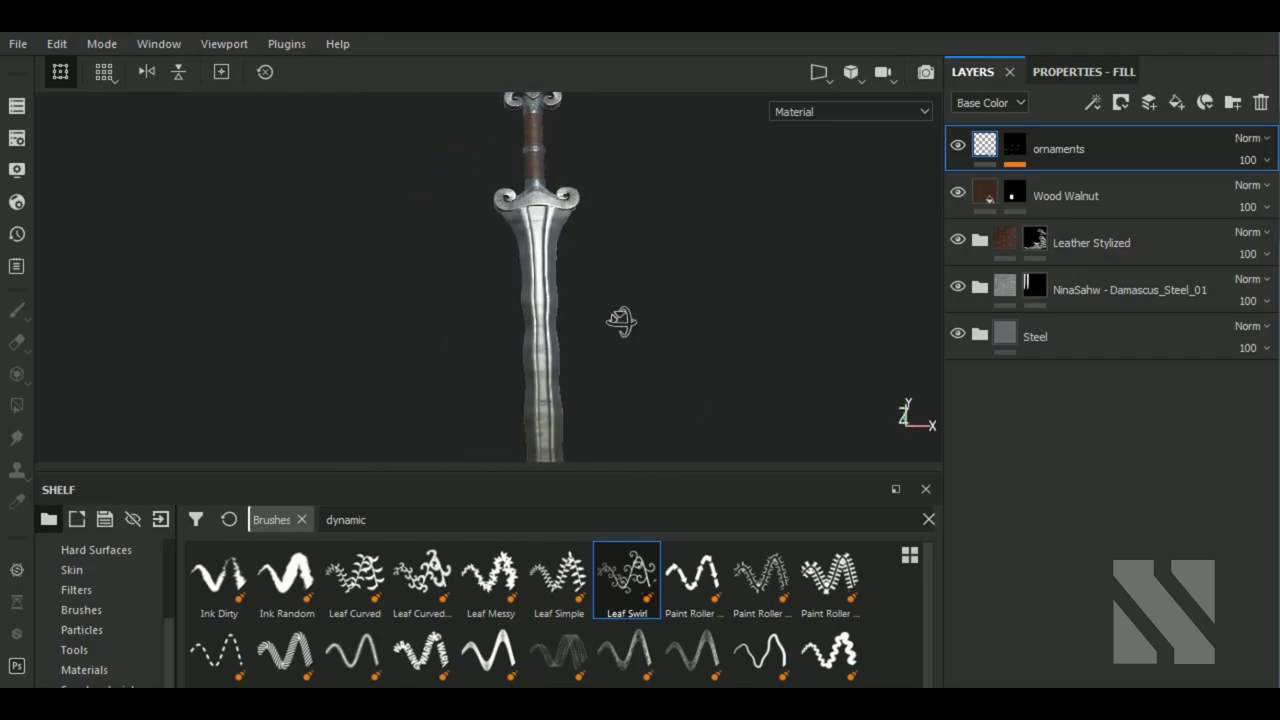
- Shrink the shelf to enlarge the viewport and frame the whole sword
{"action": "left_click_drag", "start_coordinate": [621, 320], "coordinate": [600, 340], "text": "alt"}
{"action": "left_click_drag", "start_coordinate": [527, 478], "coordinate": [528, 592]}
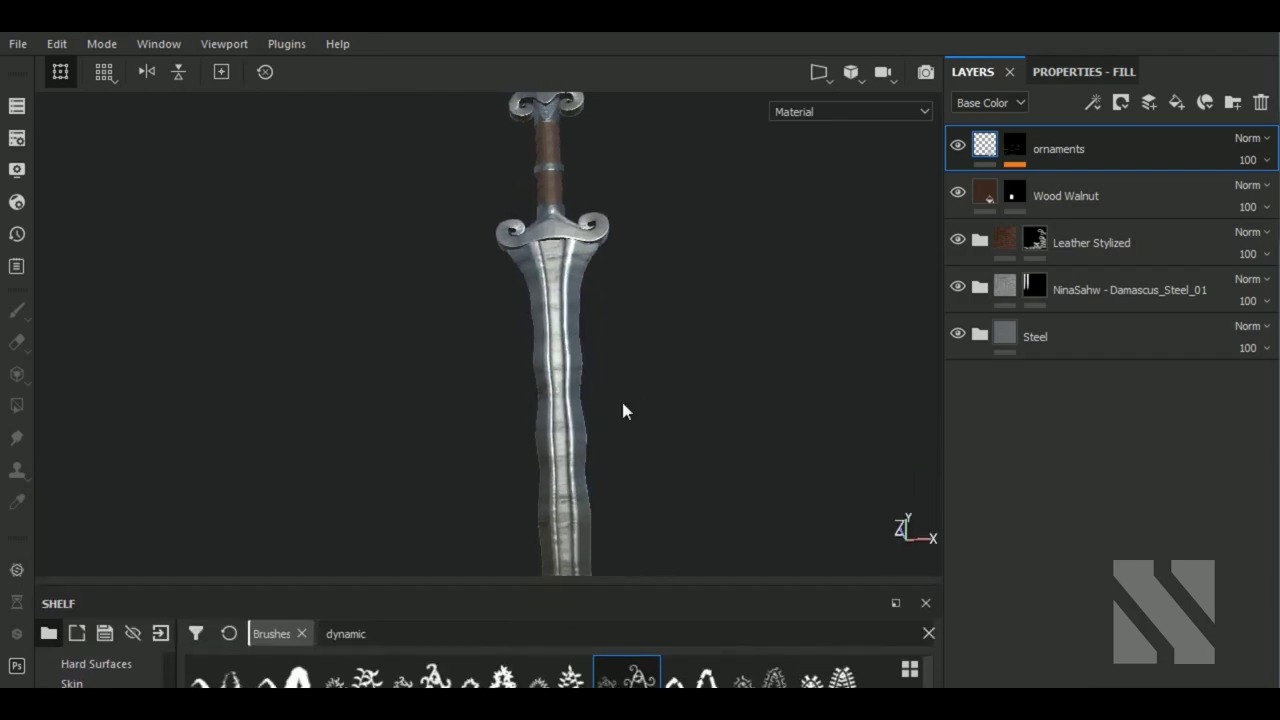
{"action": "key", "text": "f"}
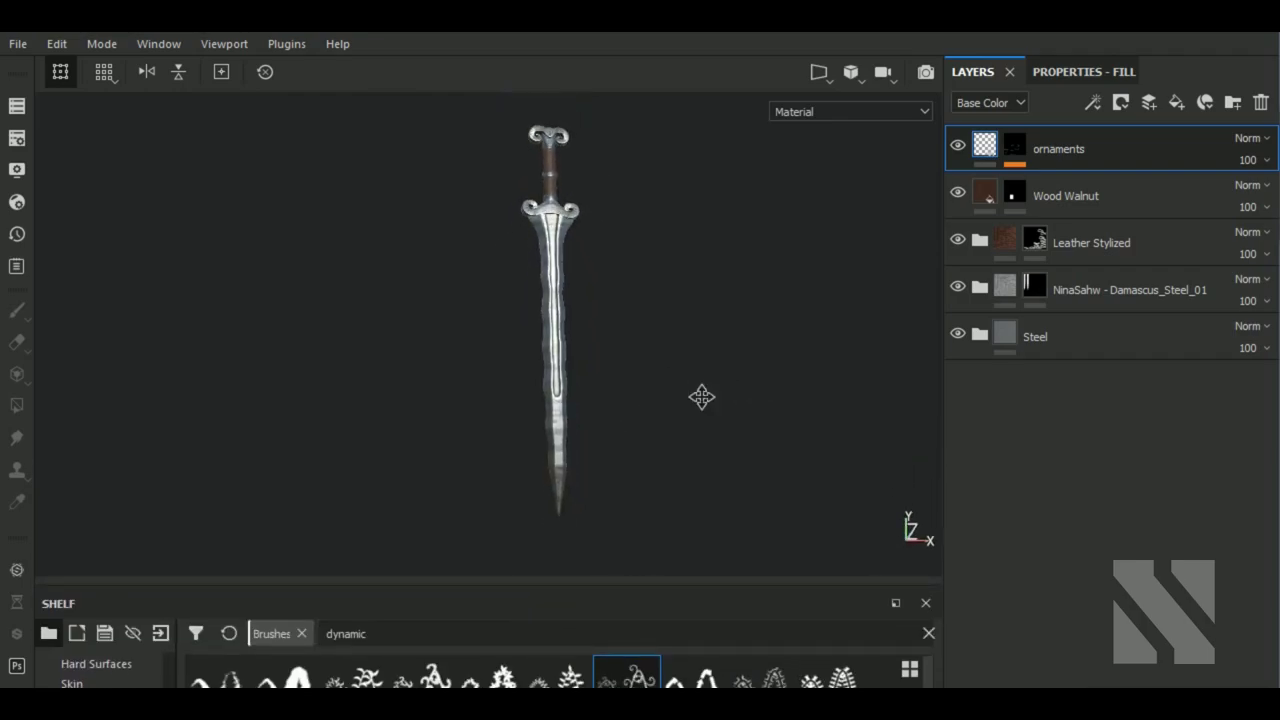